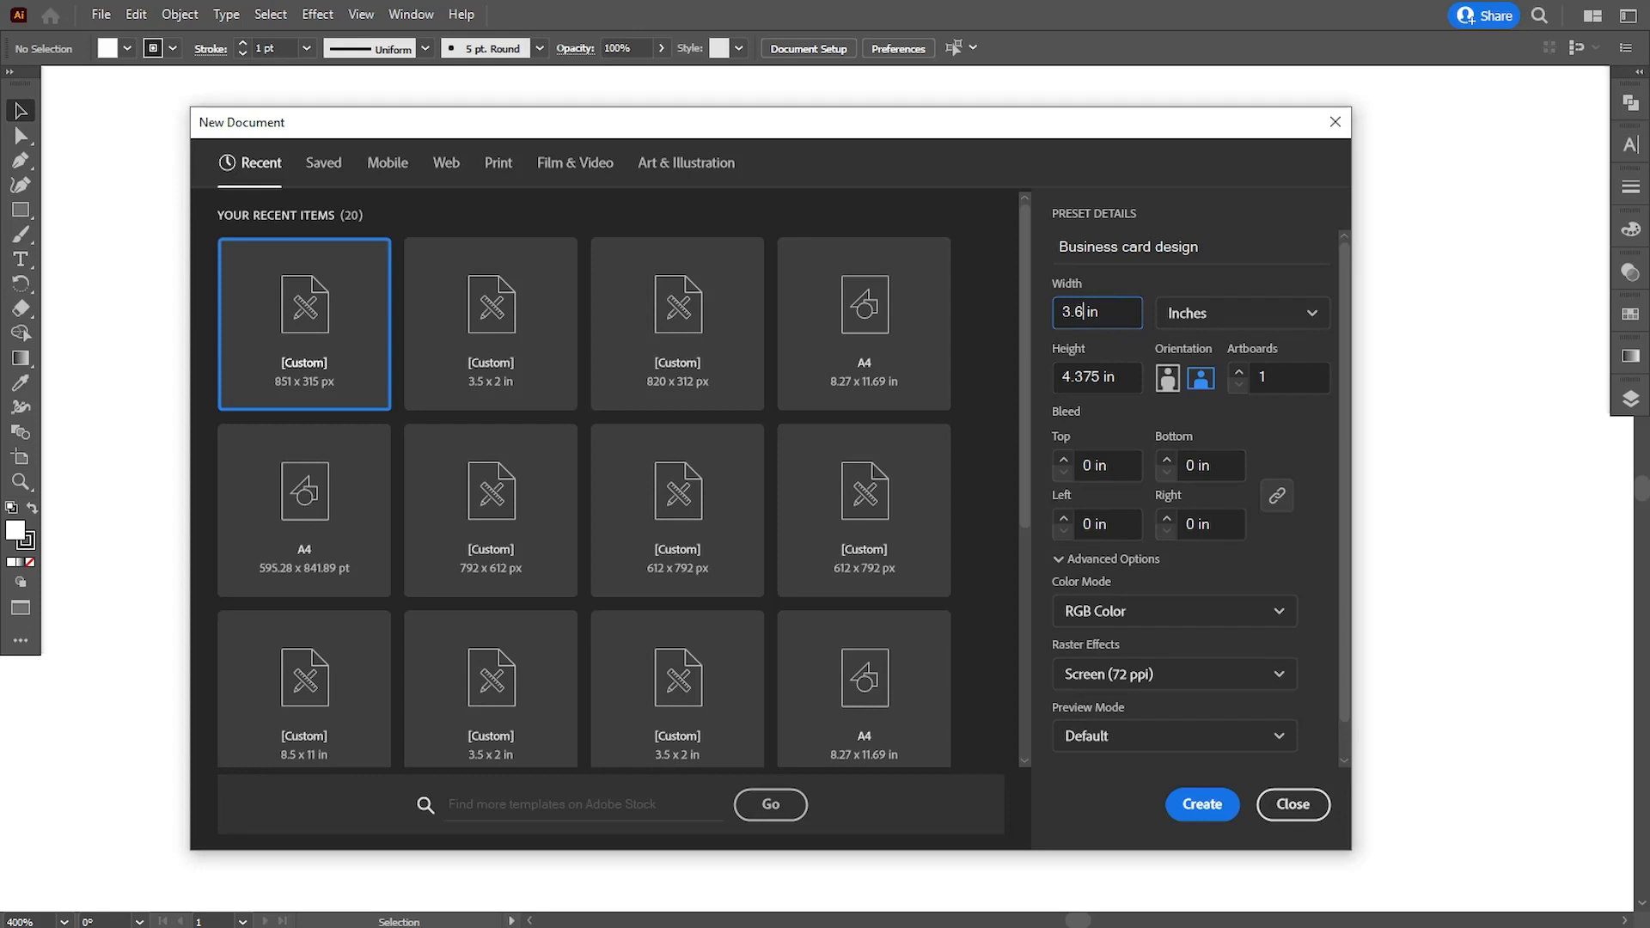
- Set the new document's height to 2 in, the number of artboards to 2, and the bleed to 0.125 in on all sides
click(1106, 376)
text(2)
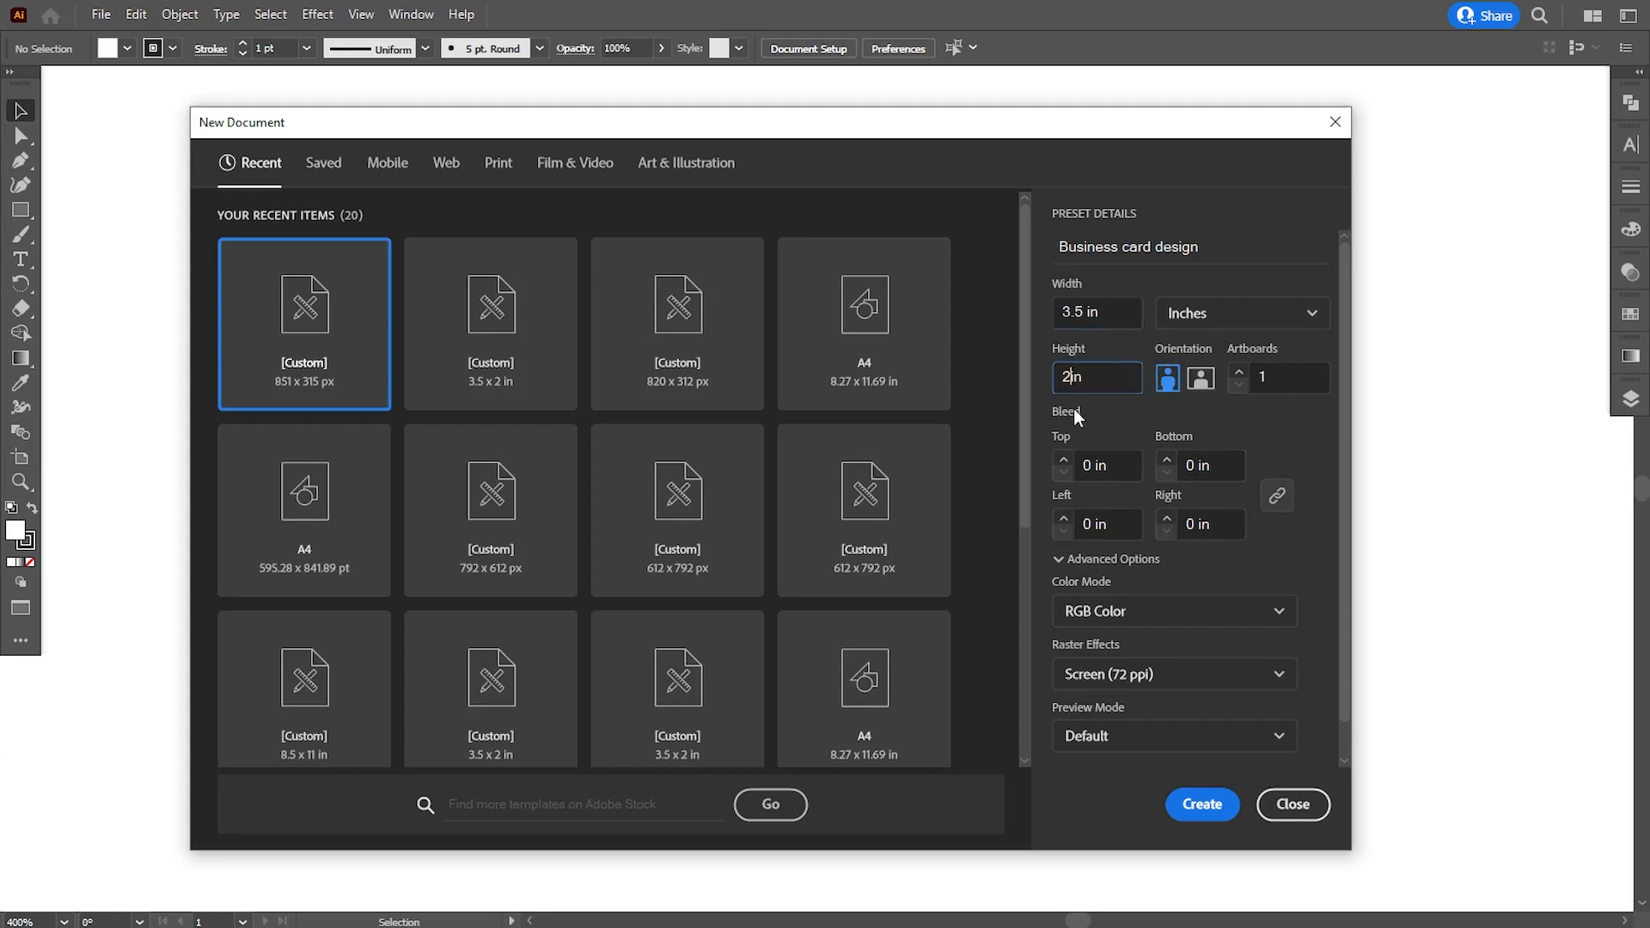
click(1252, 380)
text(2)
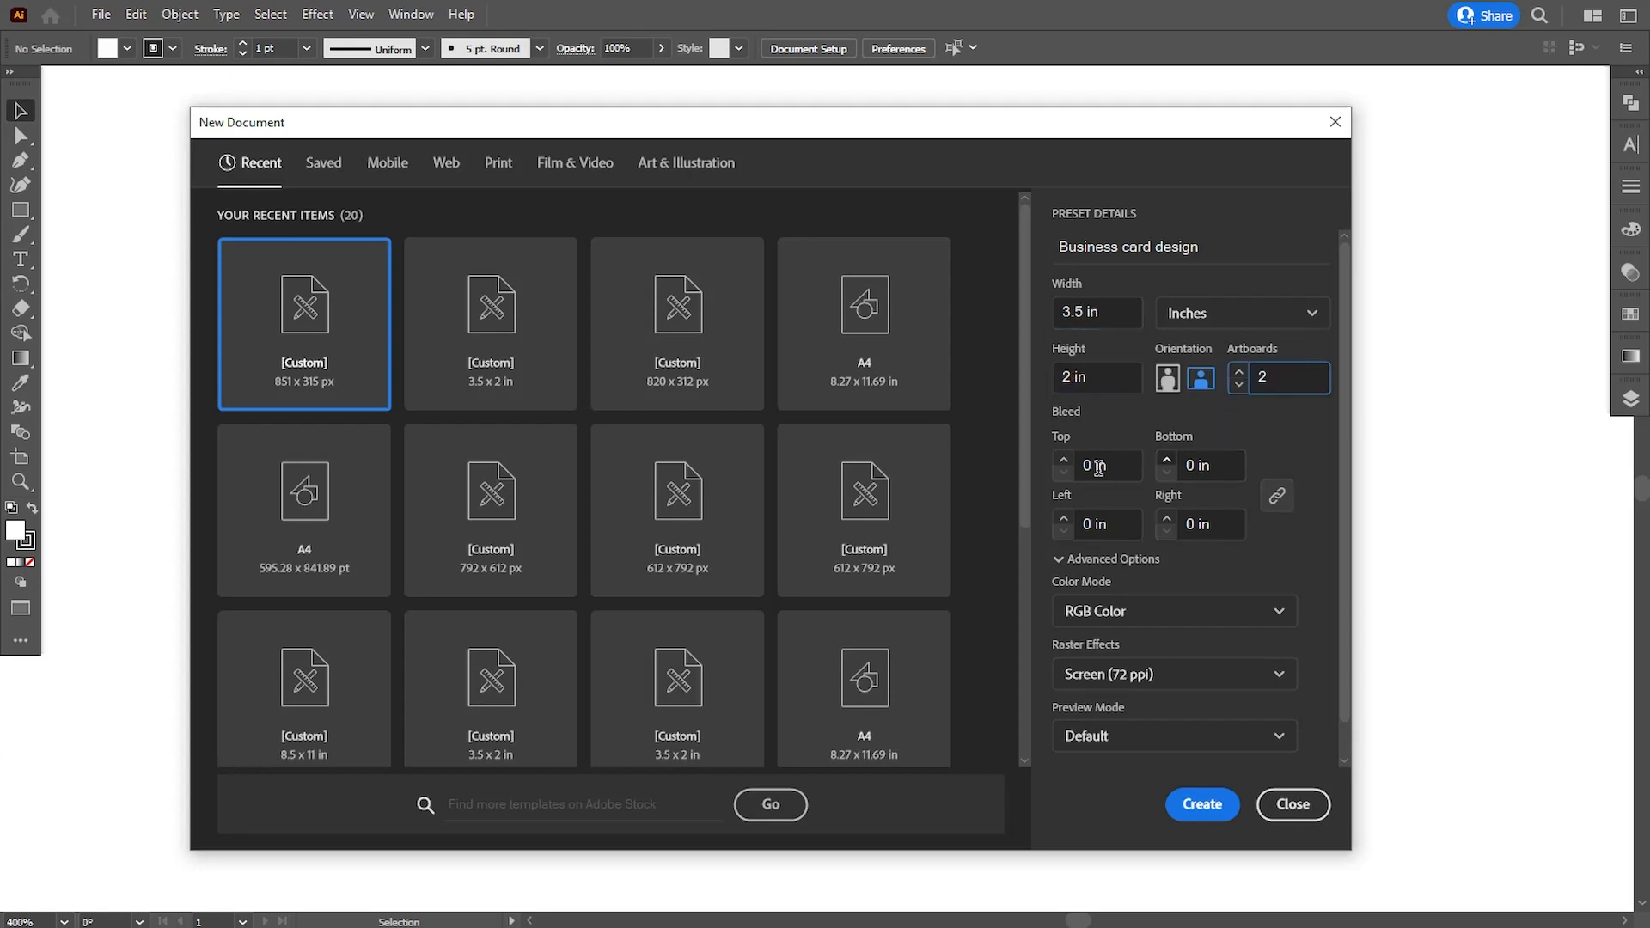
click(1088, 468)
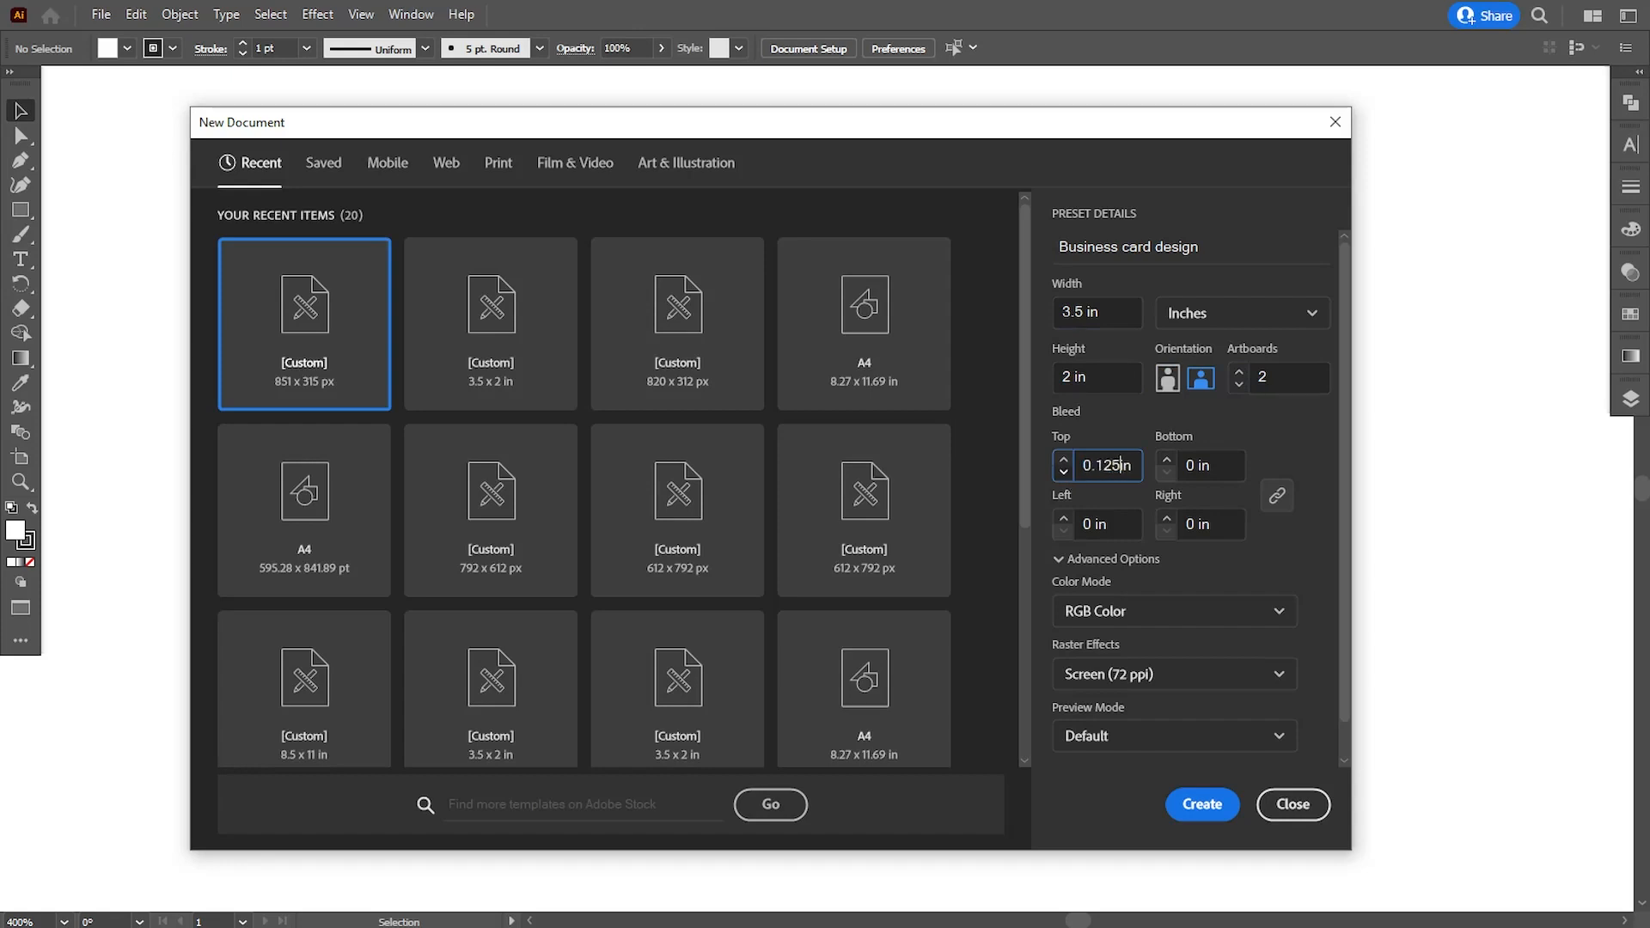
click(1117, 521)
- Set the document's color mode to CMYK Color with High (300 ppi) raster effects
click(1109, 612)
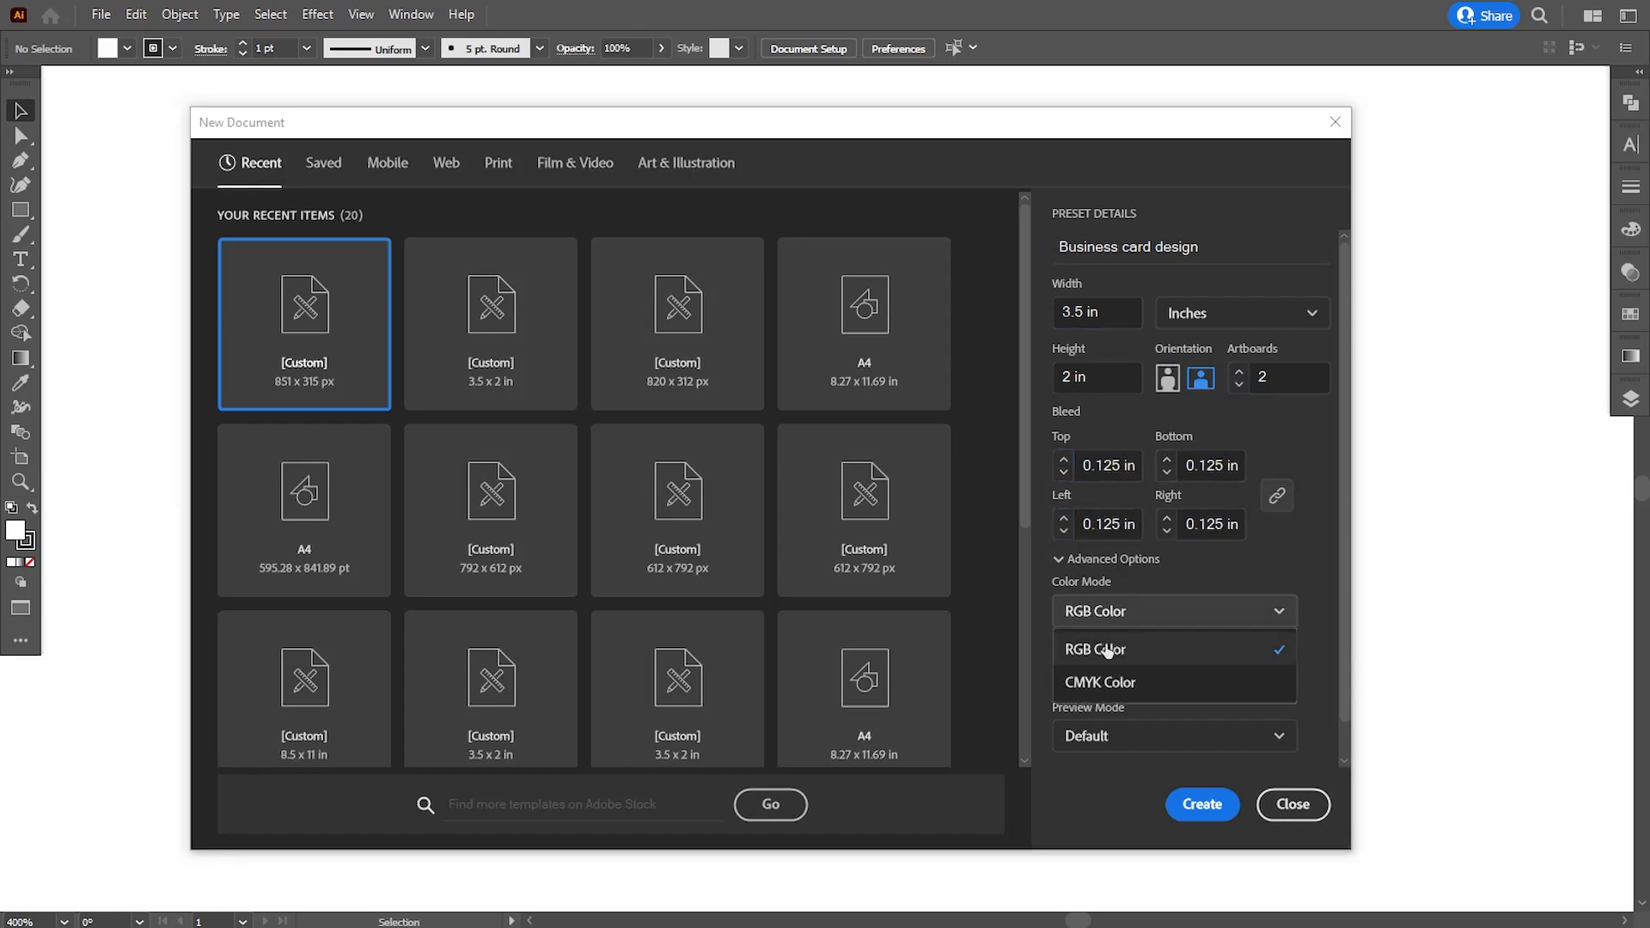
click(1102, 683)
click(1101, 683)
click(1062, 700)
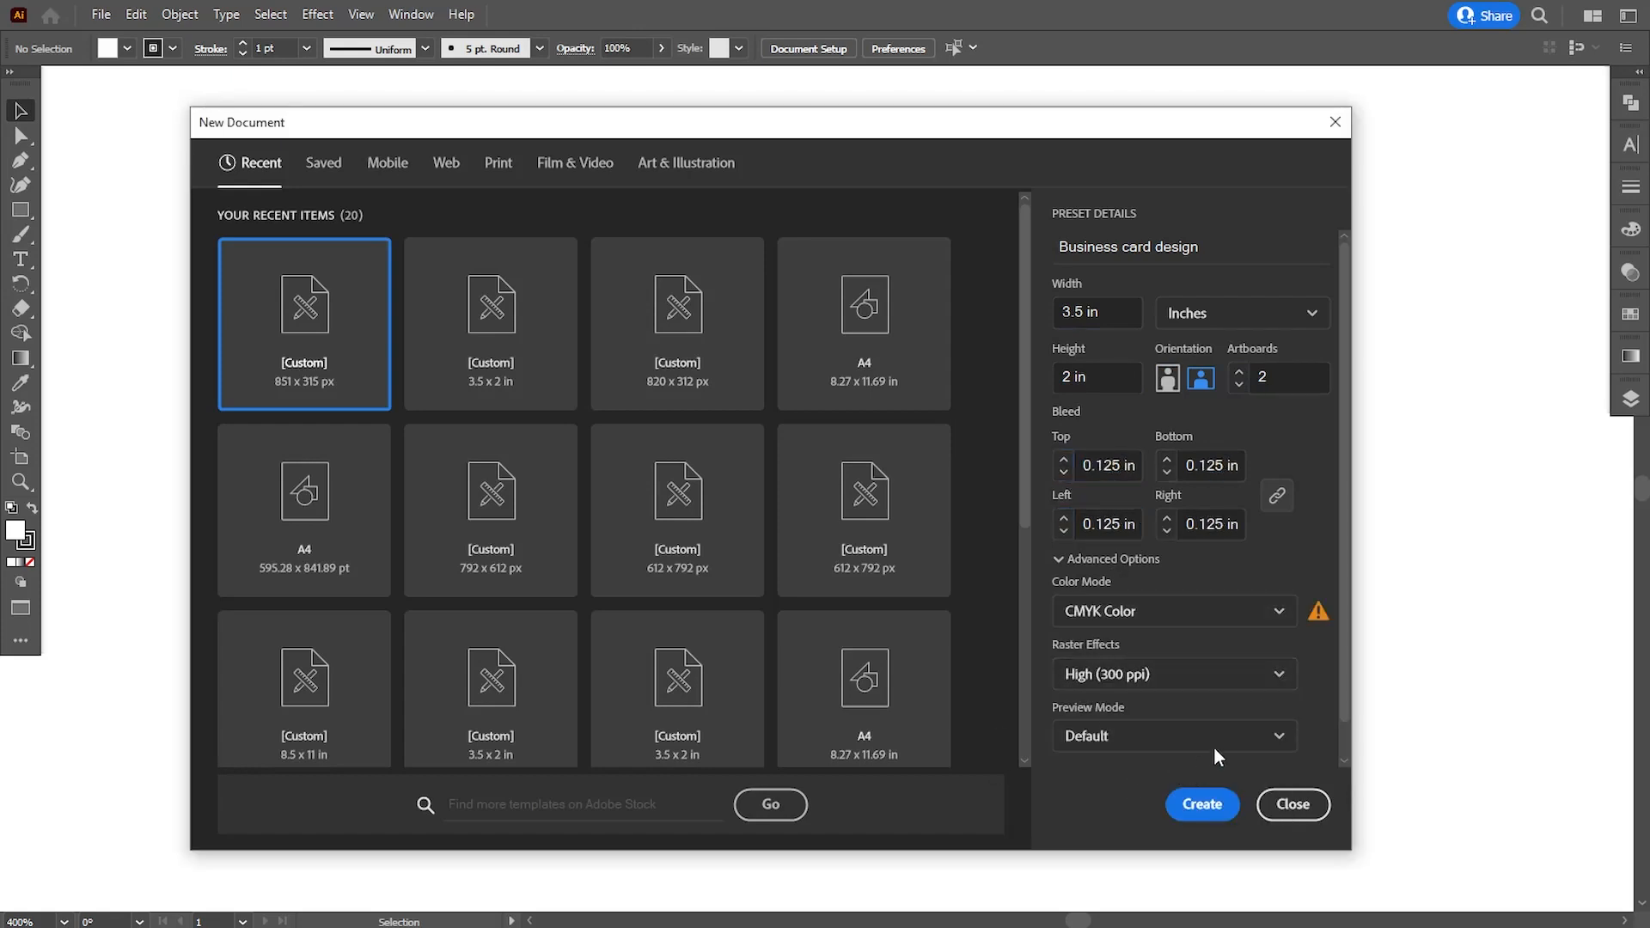
- Adjust the spacing between the two artboards in the additional document settings and create the document
scroll(1341, 622, down, 1)
click(1143, 750)
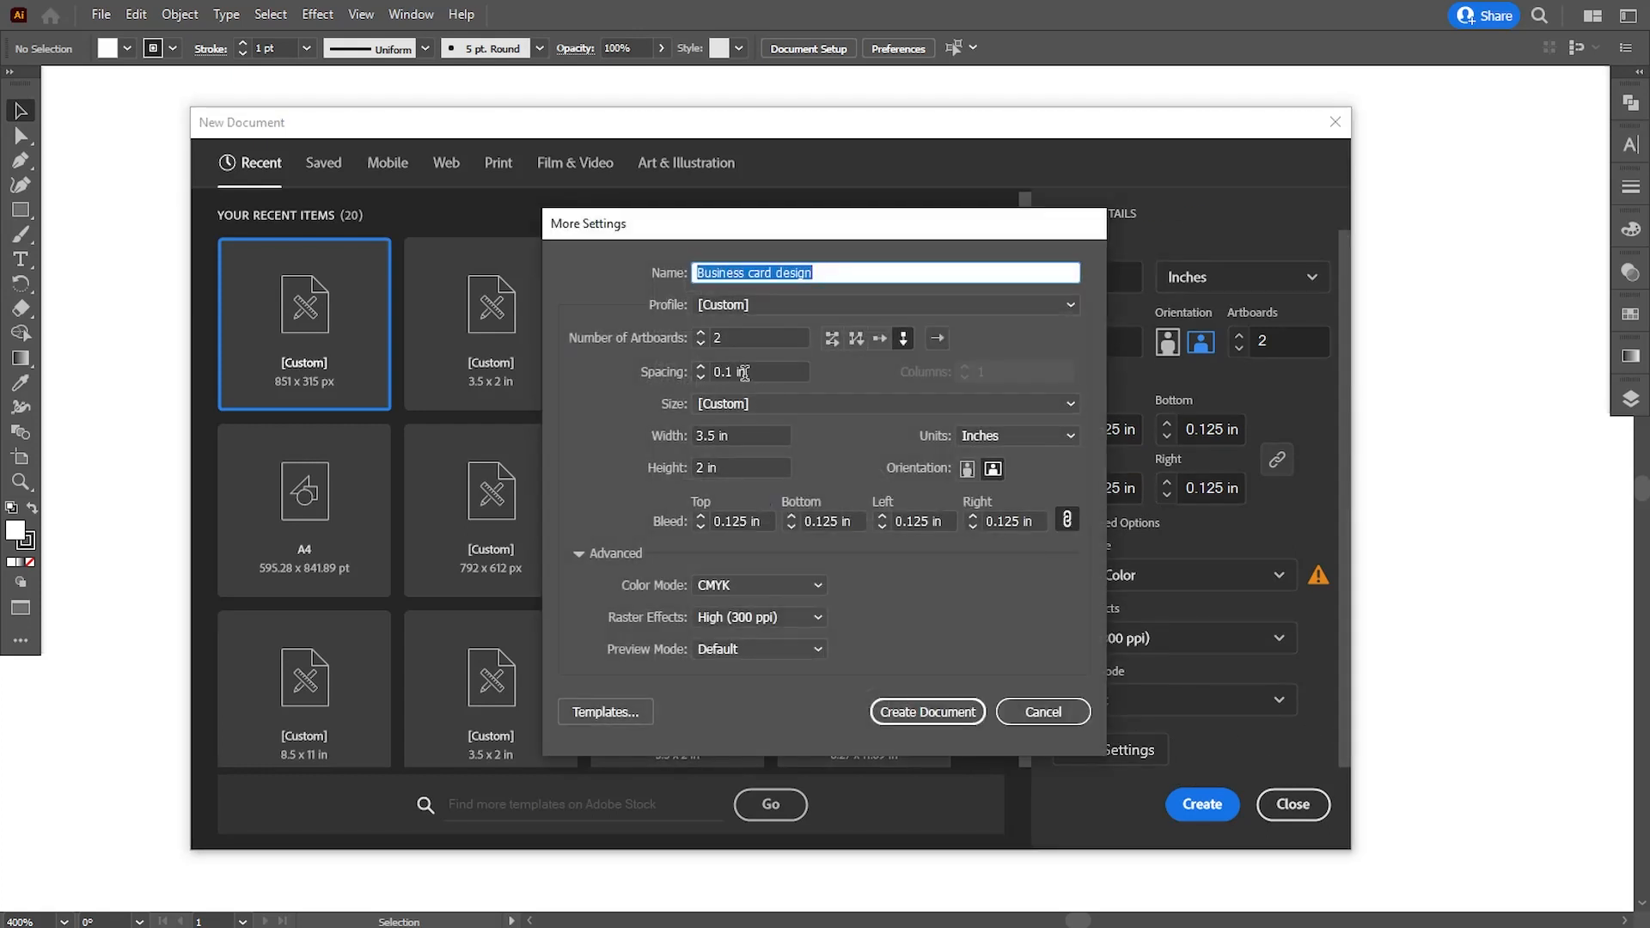
drag(753, 373, 678, 419)
key(Down)
key(Up)
key(Down)
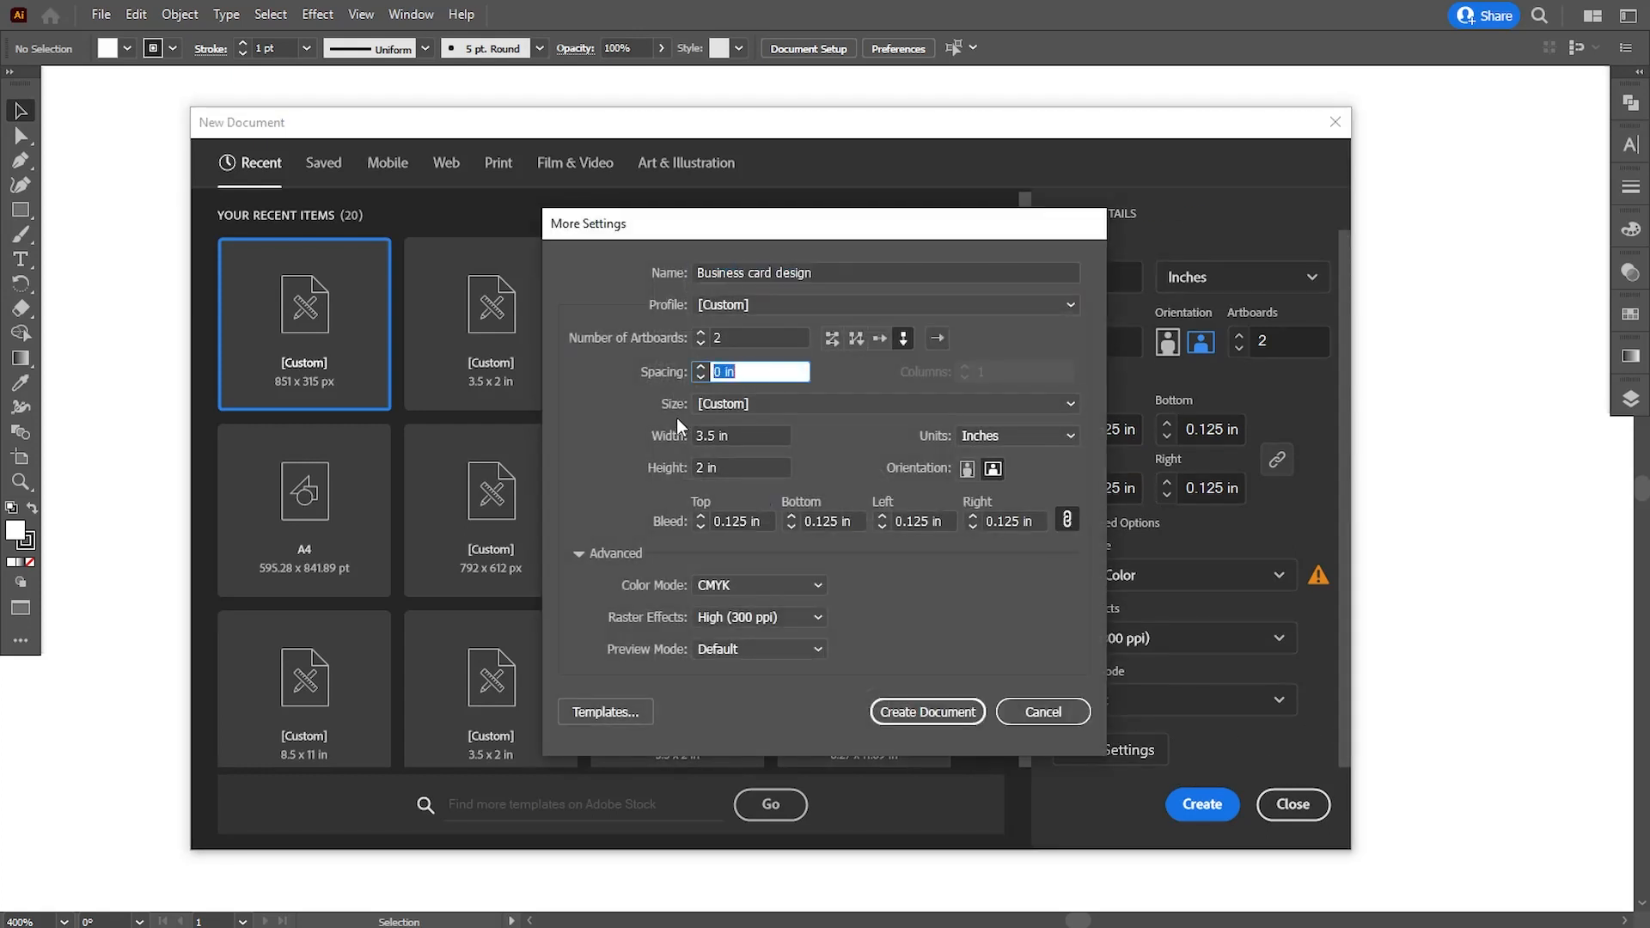
key(Up)
key(Return)
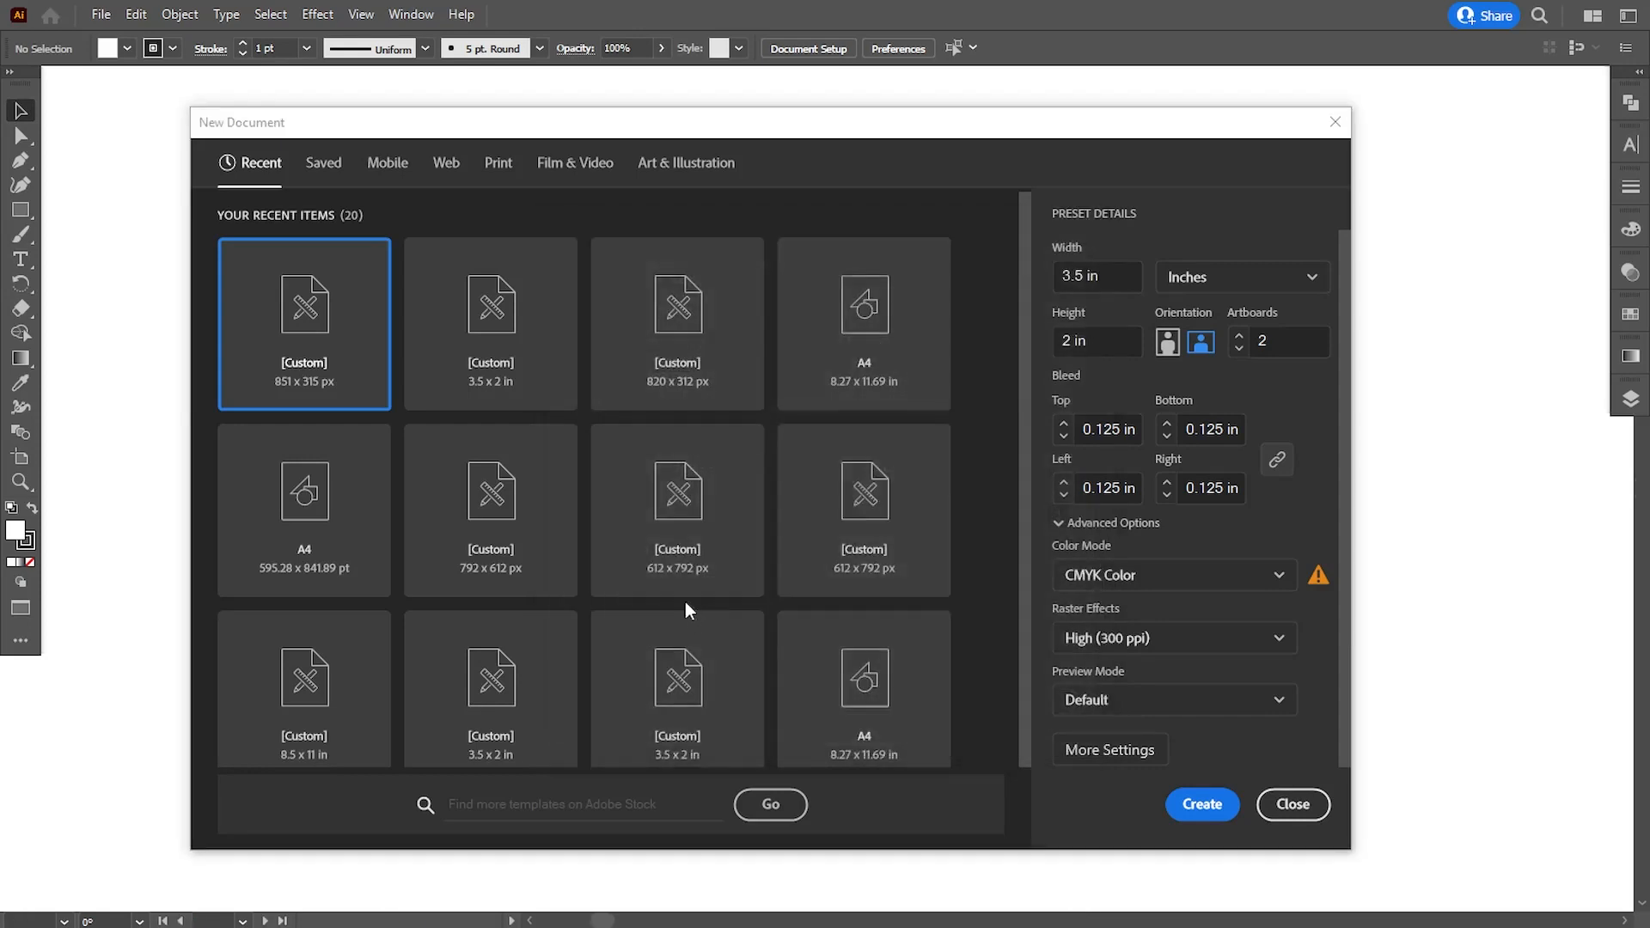
- Paste the copied logo, text, icons and color swatches, scale them down and place them outside the artboards, beside their left edge
key(ctrl+v)
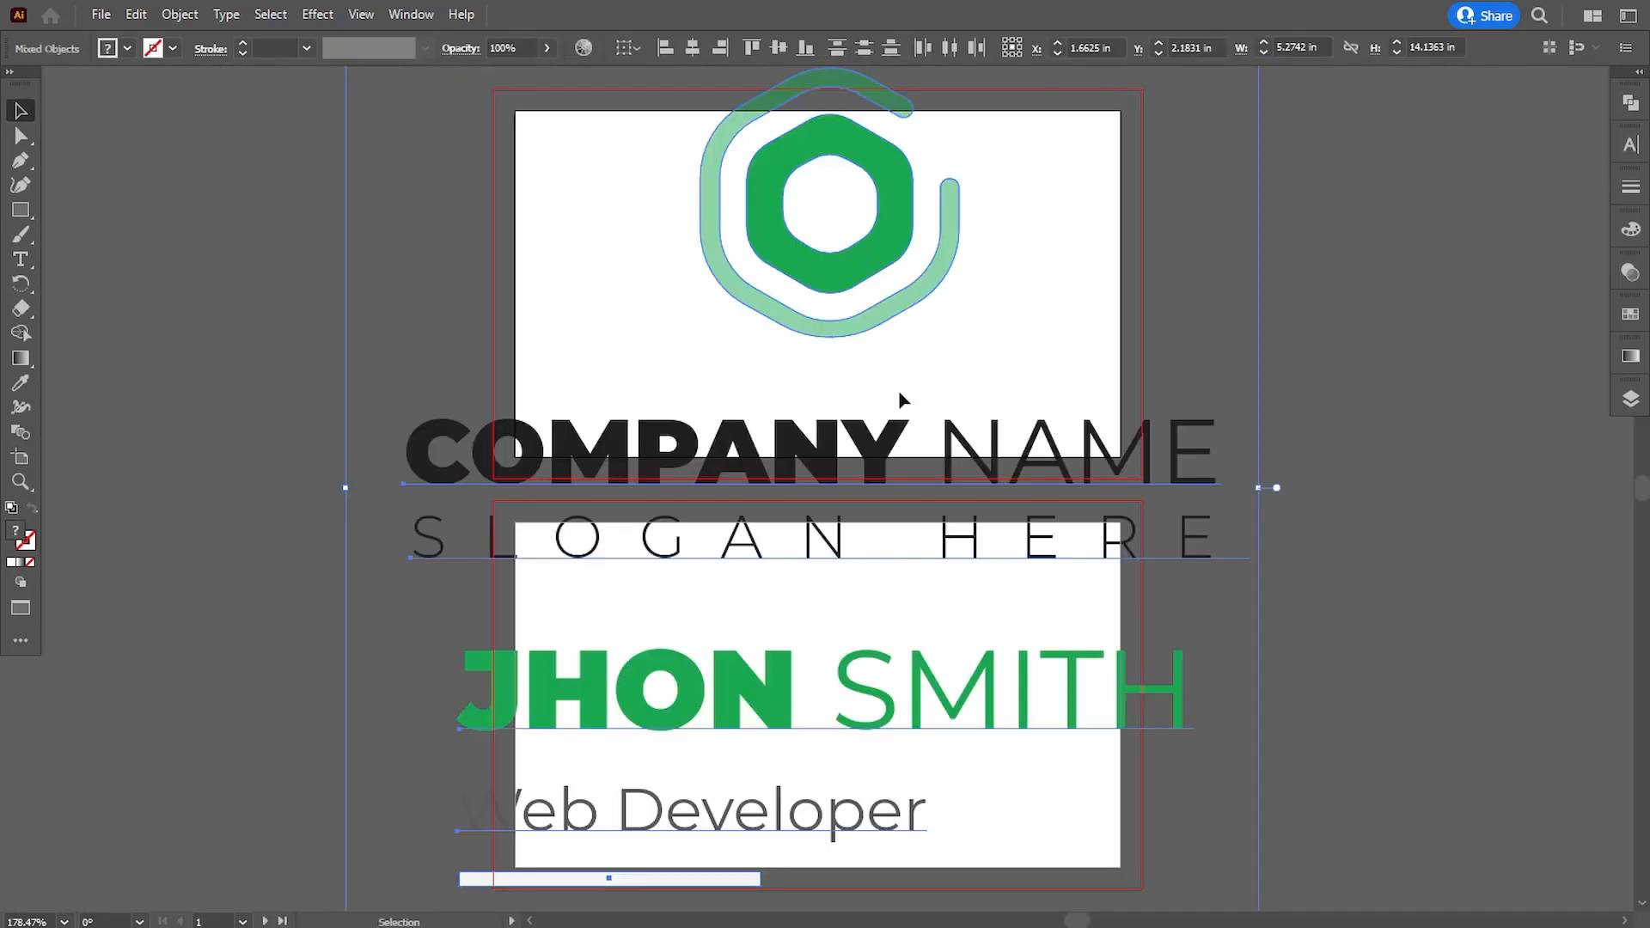
key(ctrl+1)
key(ctrl+minus)
key(ctrl+minus)
key(ctrl+minus)
key(ctrl+minus)
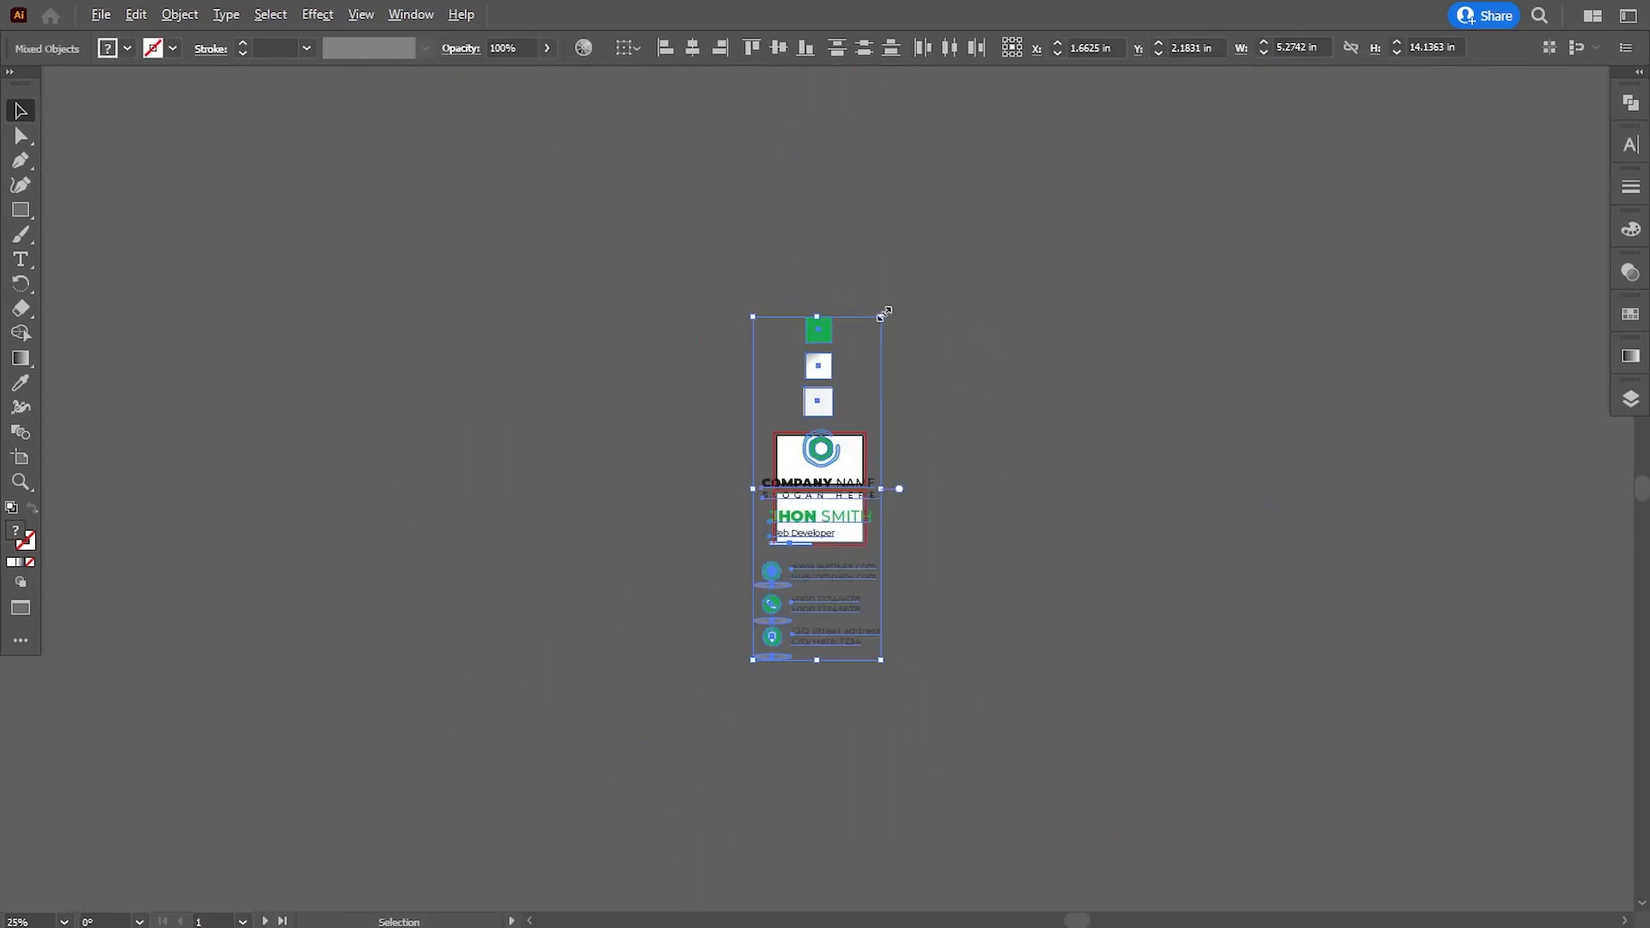
drag(862, 361, 755, 464)
click(957, 564)
- Draw a white rectangle without stroke over the first artboard, fitted to its full bleed area
key(ctrl+plus)
key(ctrl+plus)
key(ctrl+plus)
key(ctrl+plus)
key(ctrl+plus)
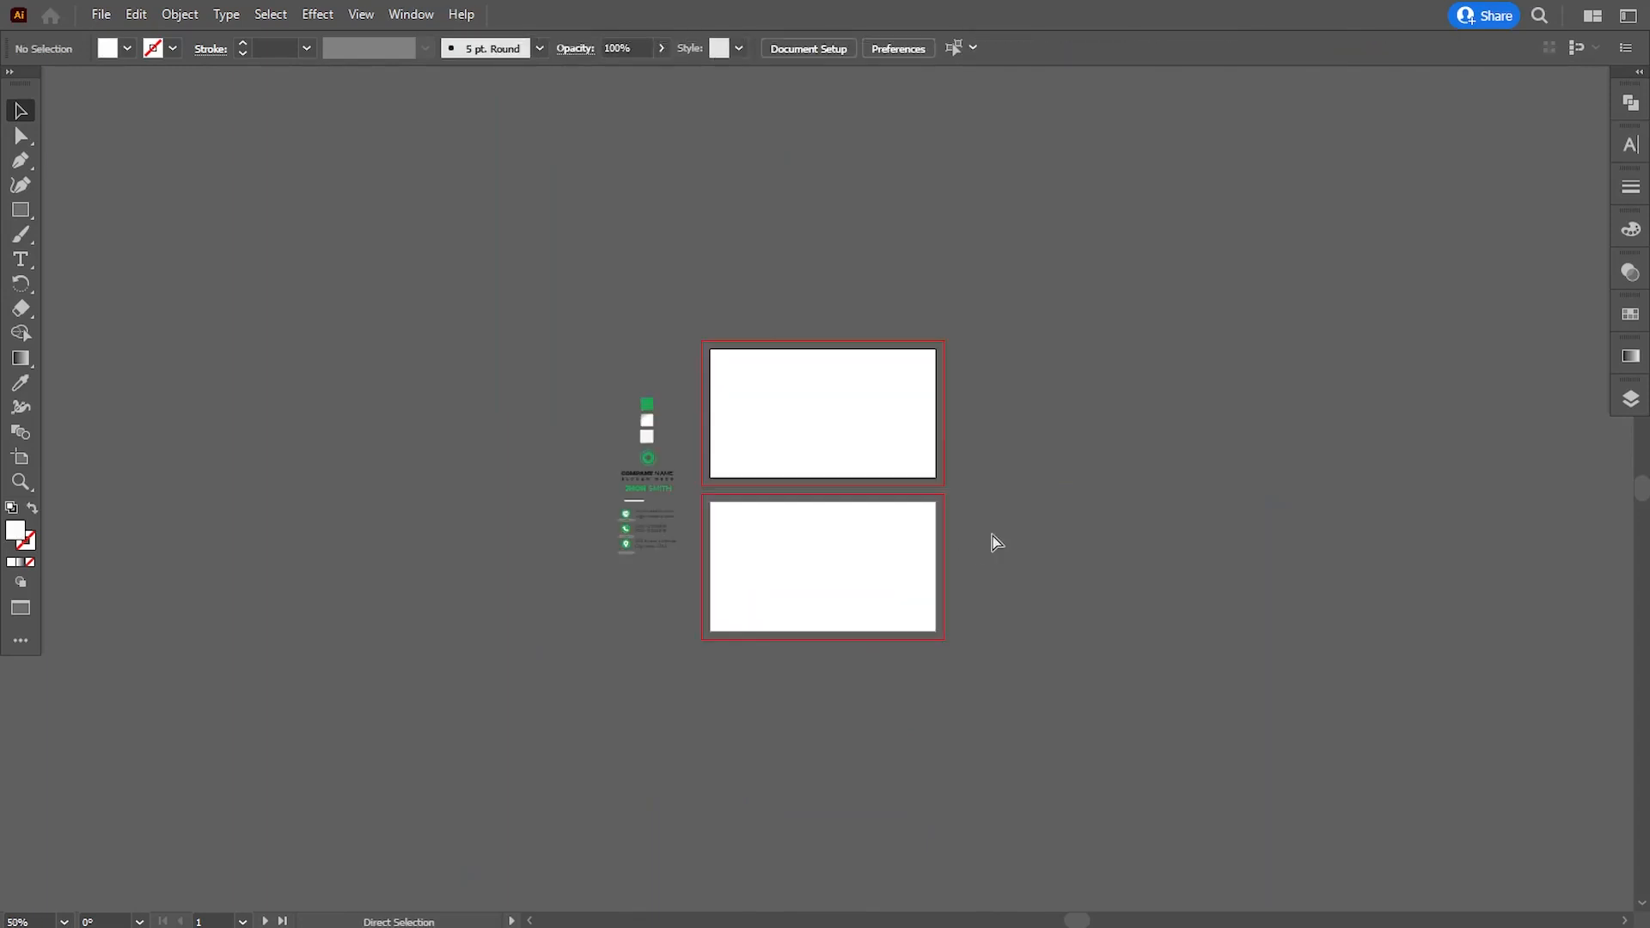
key(ctrl+plus)
scroll(781, 538, up, 3)
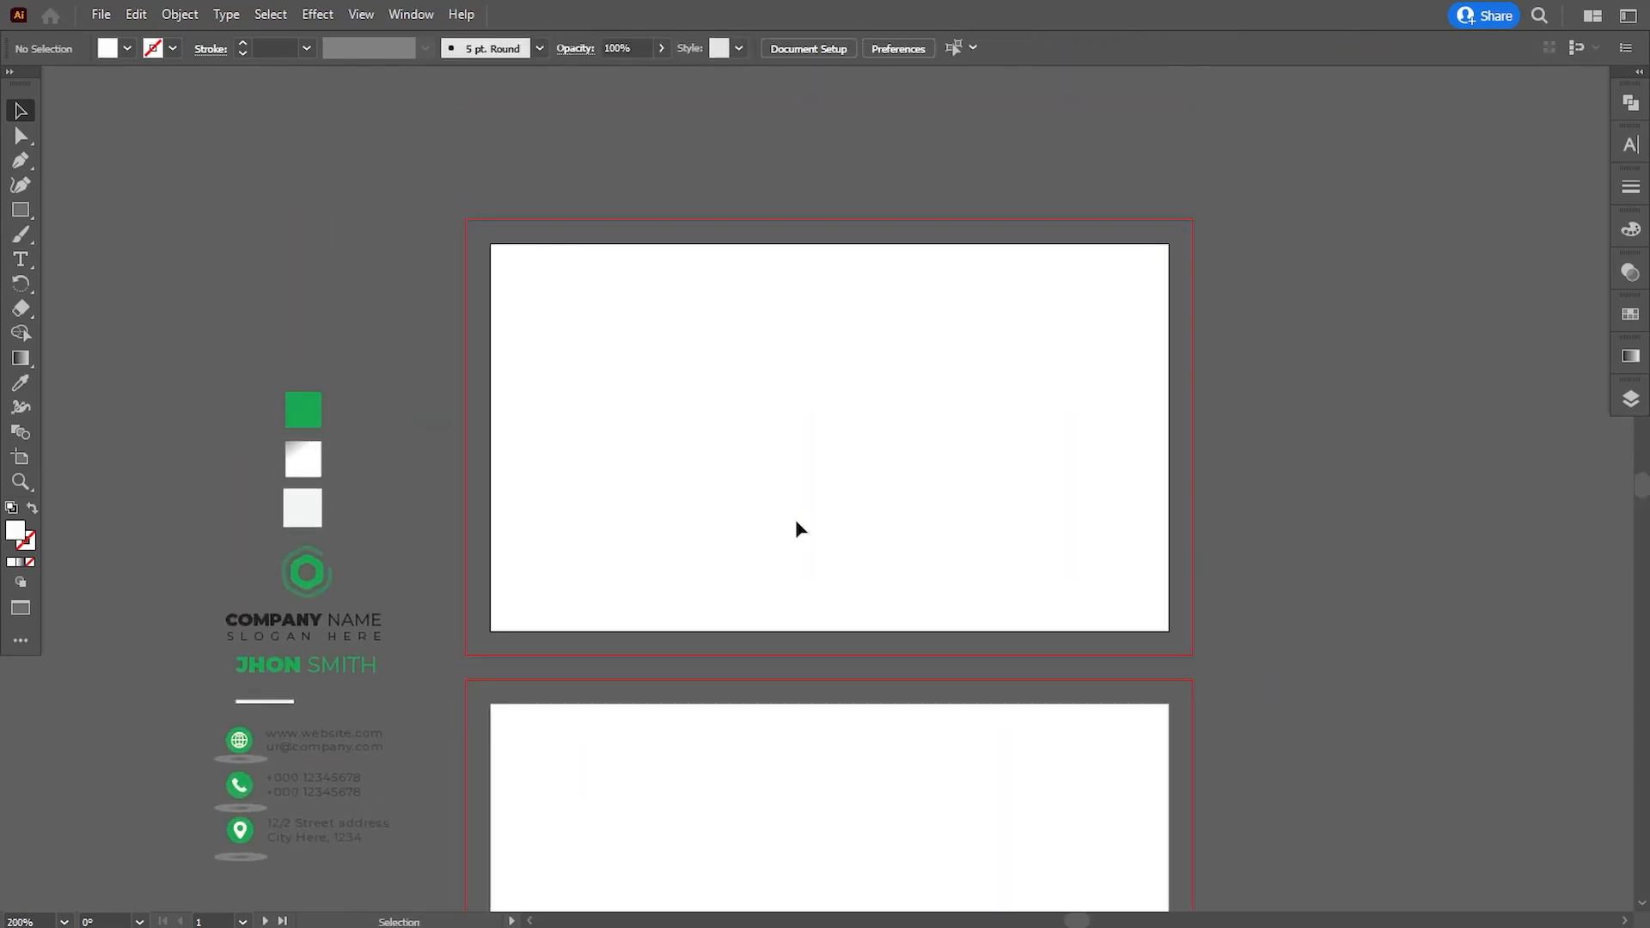
key(ctrl+plus)
drag(808, 445, 826, 503)
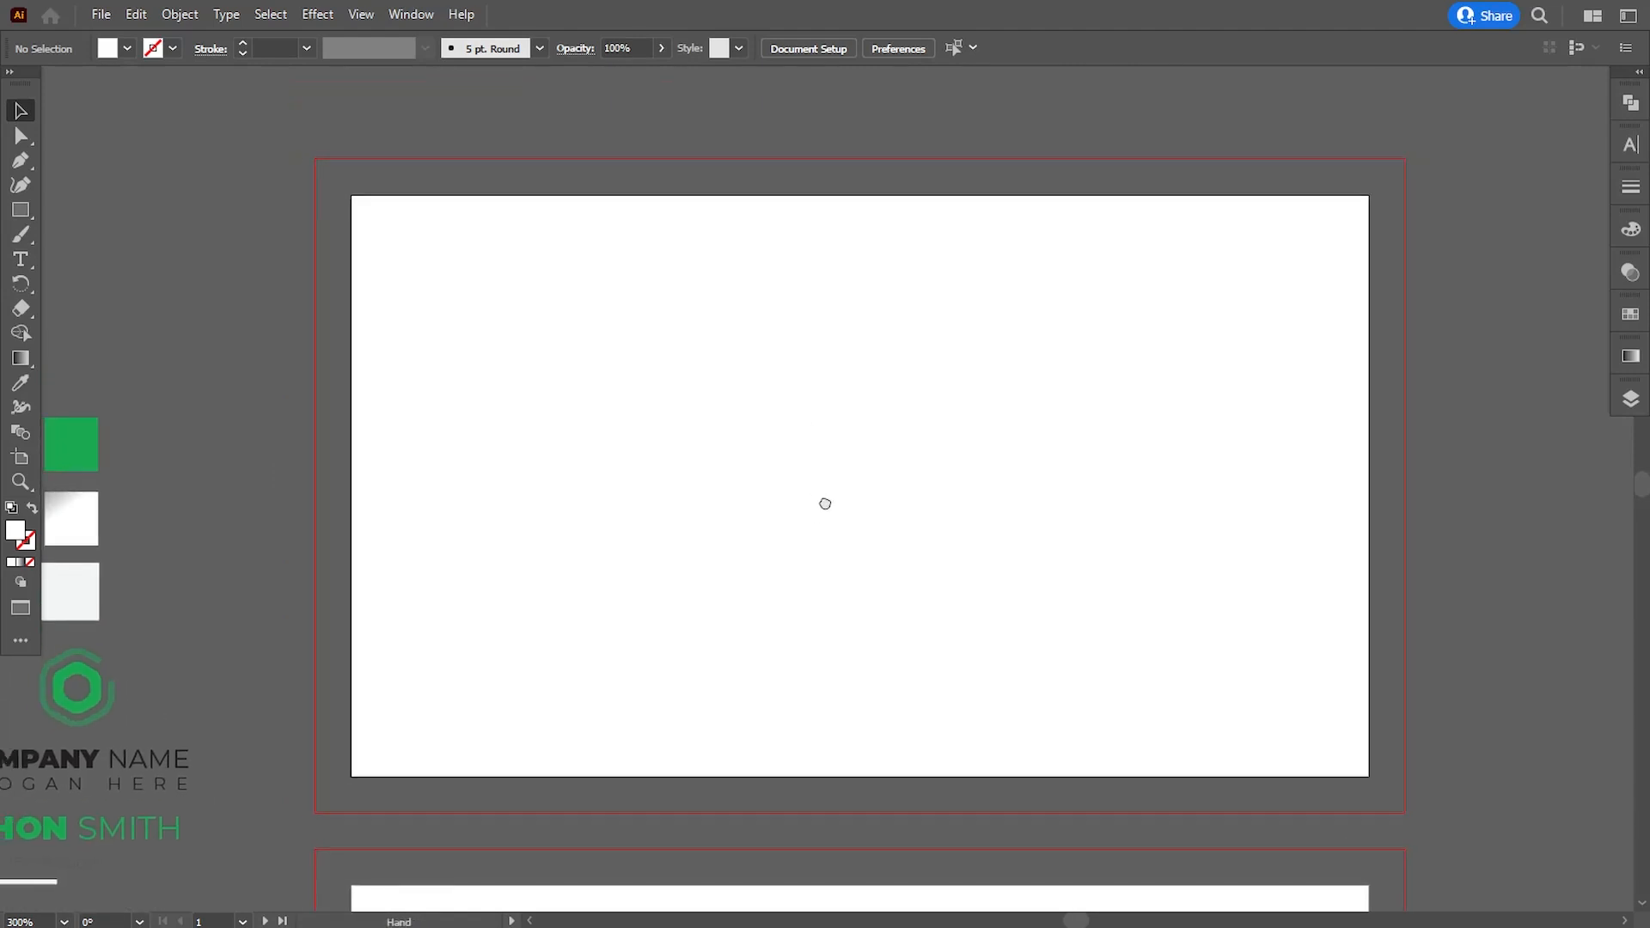
click(20, 210)
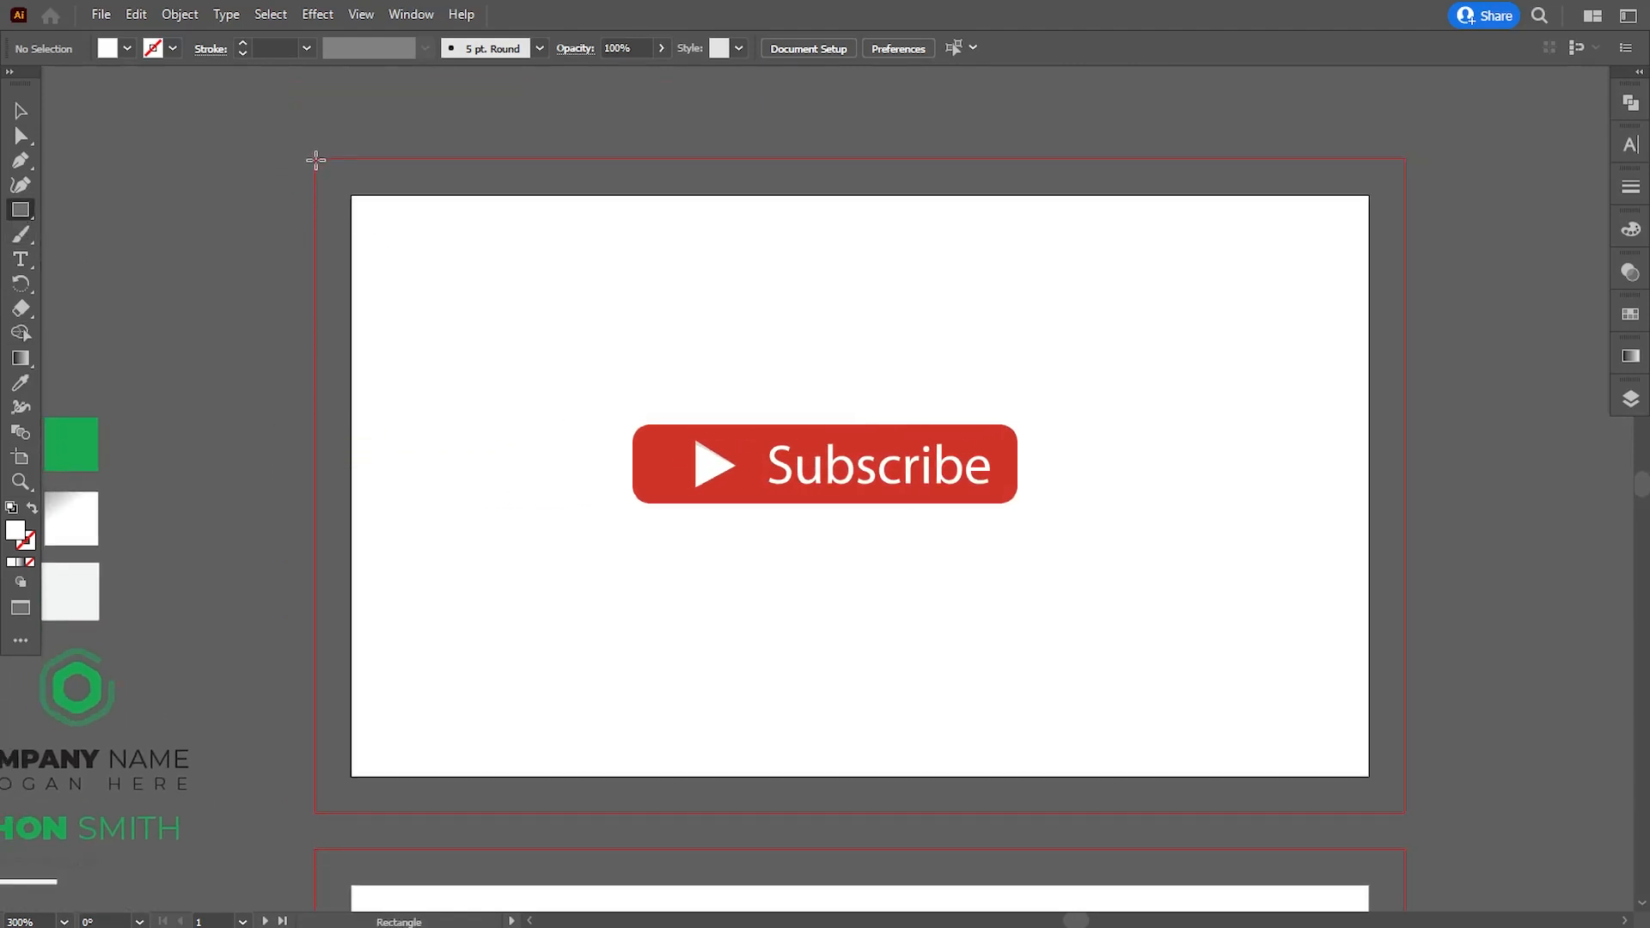
mouse_move(313, 158)
mouse_down()
mouse_move(487, 449)
mouse_move(1406, 810)
mouse_up()
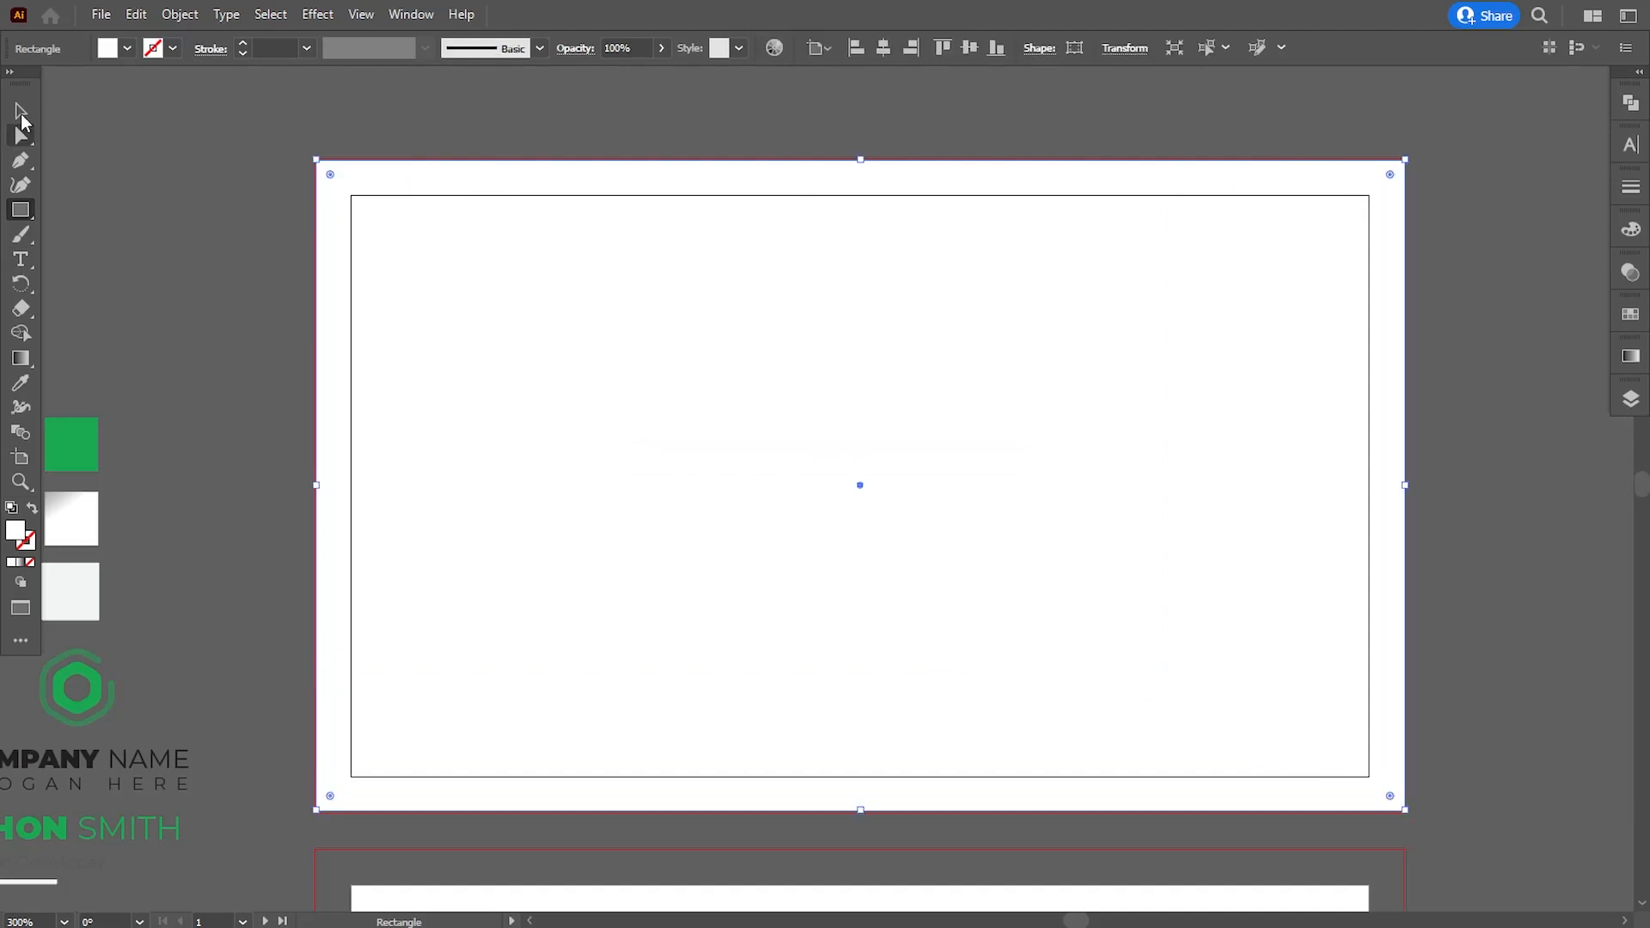
drag(858, 158, 860, 156)
drag(301, 486, 319, 483)
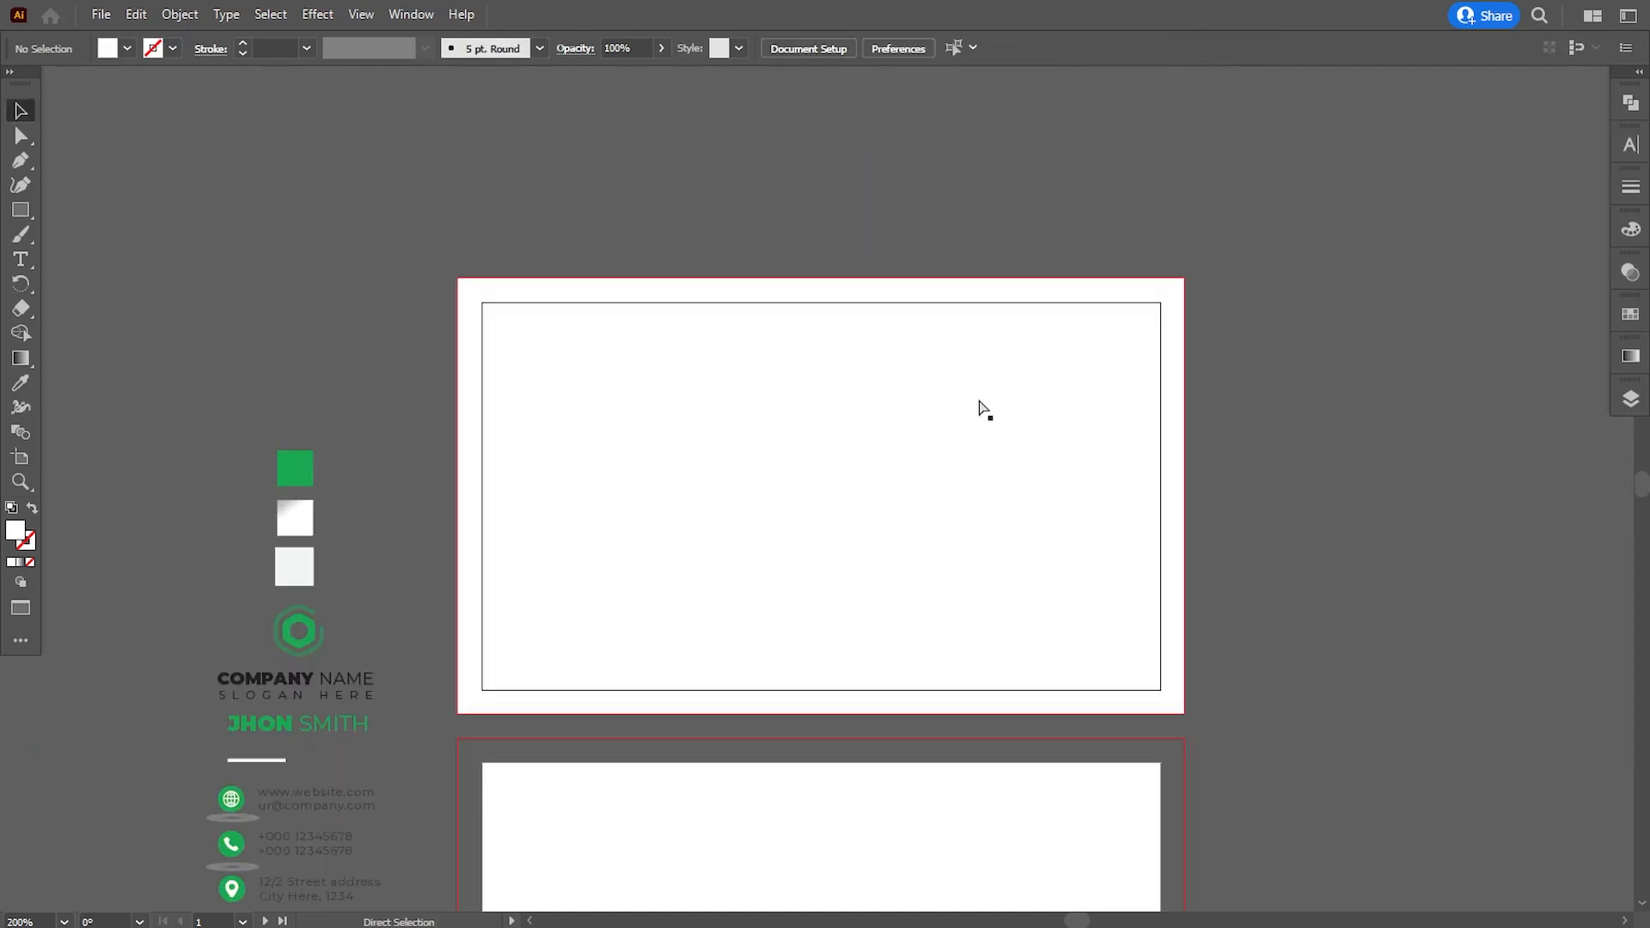
- Draw a closed four-sided Pen shape from the first card's upper-left bleed corner, with its tip pointing down toward the card's lower part
key(ctrl+plus)
drag(977, 491, 975, 475)
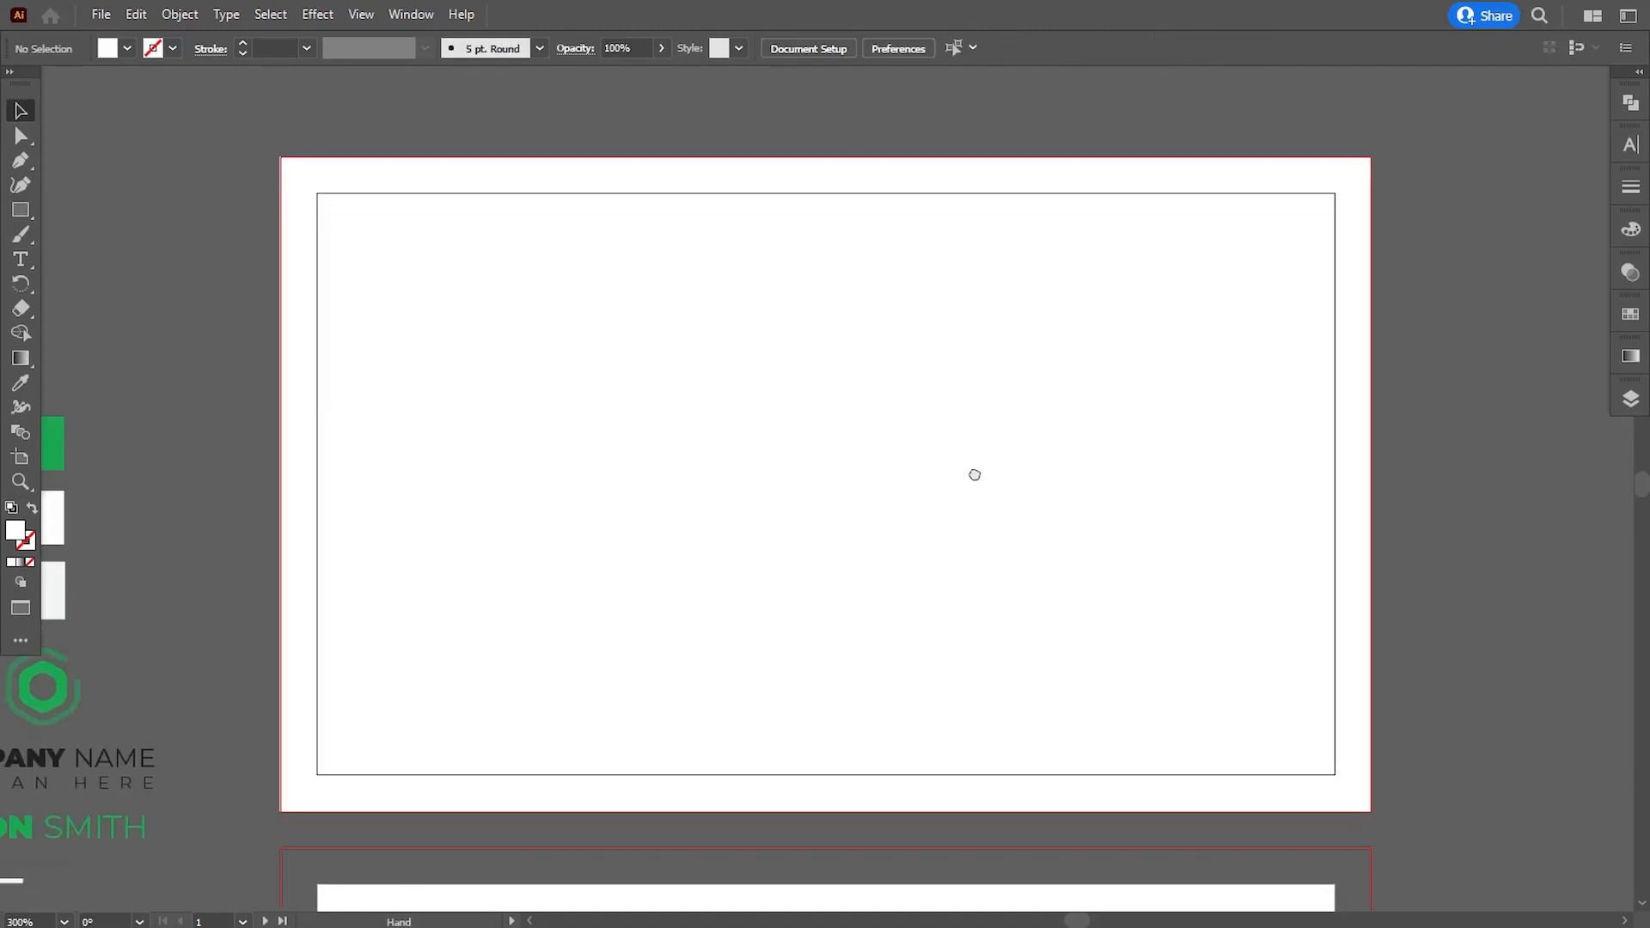
click(19, 163)
click(280, 158)
click(282, 416)
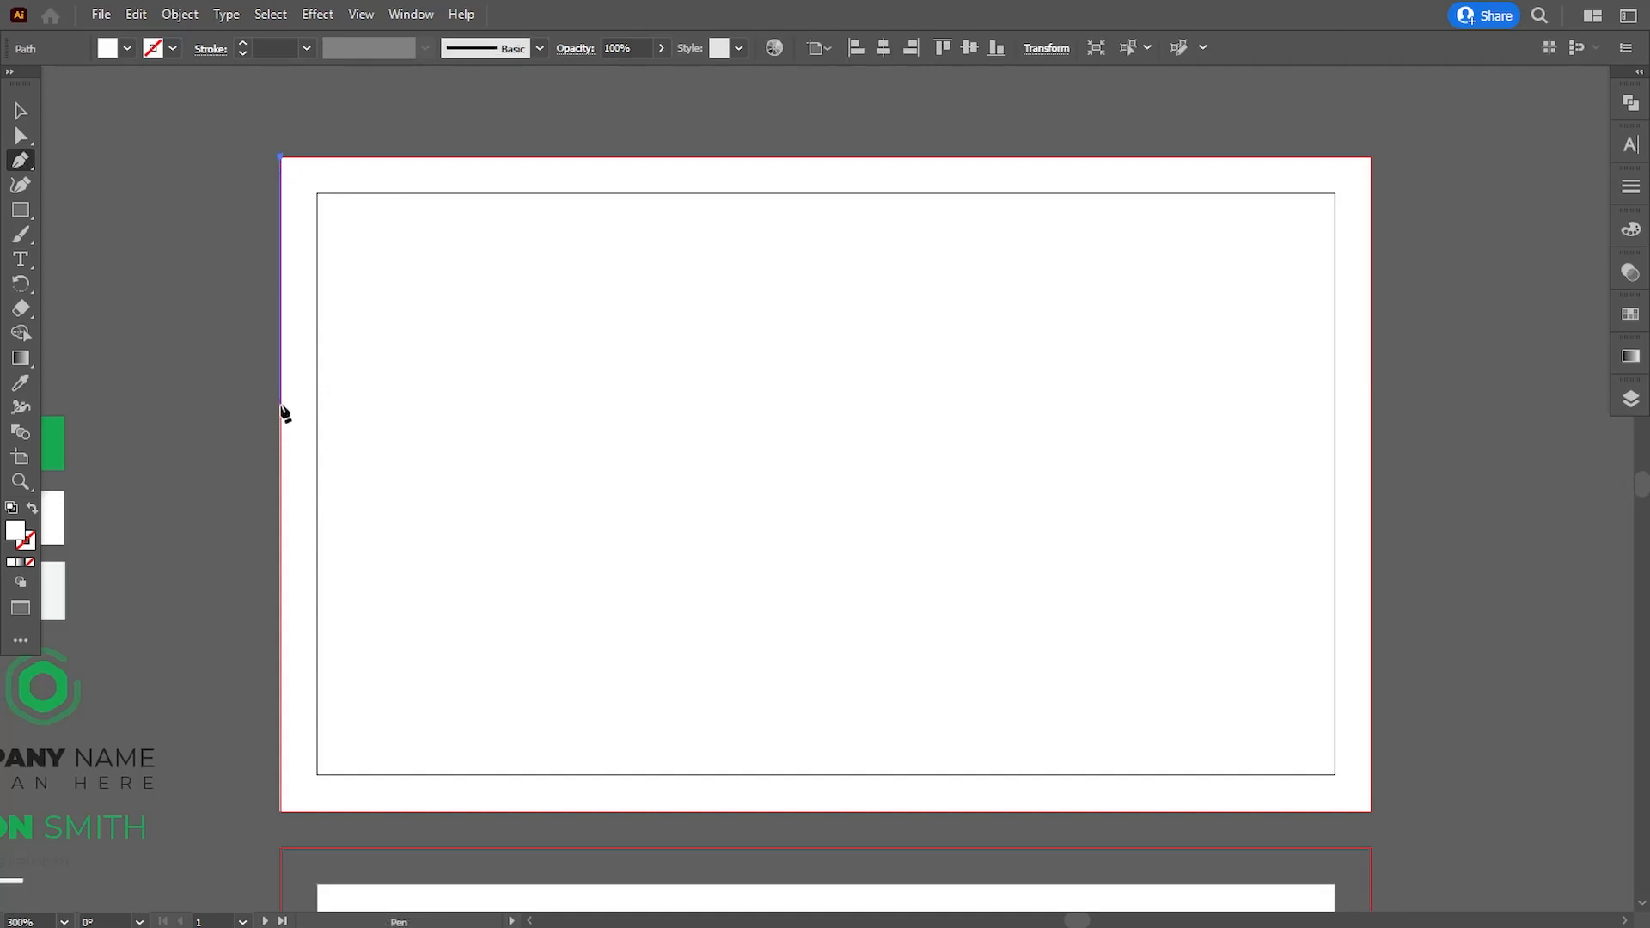
click(281, 406)
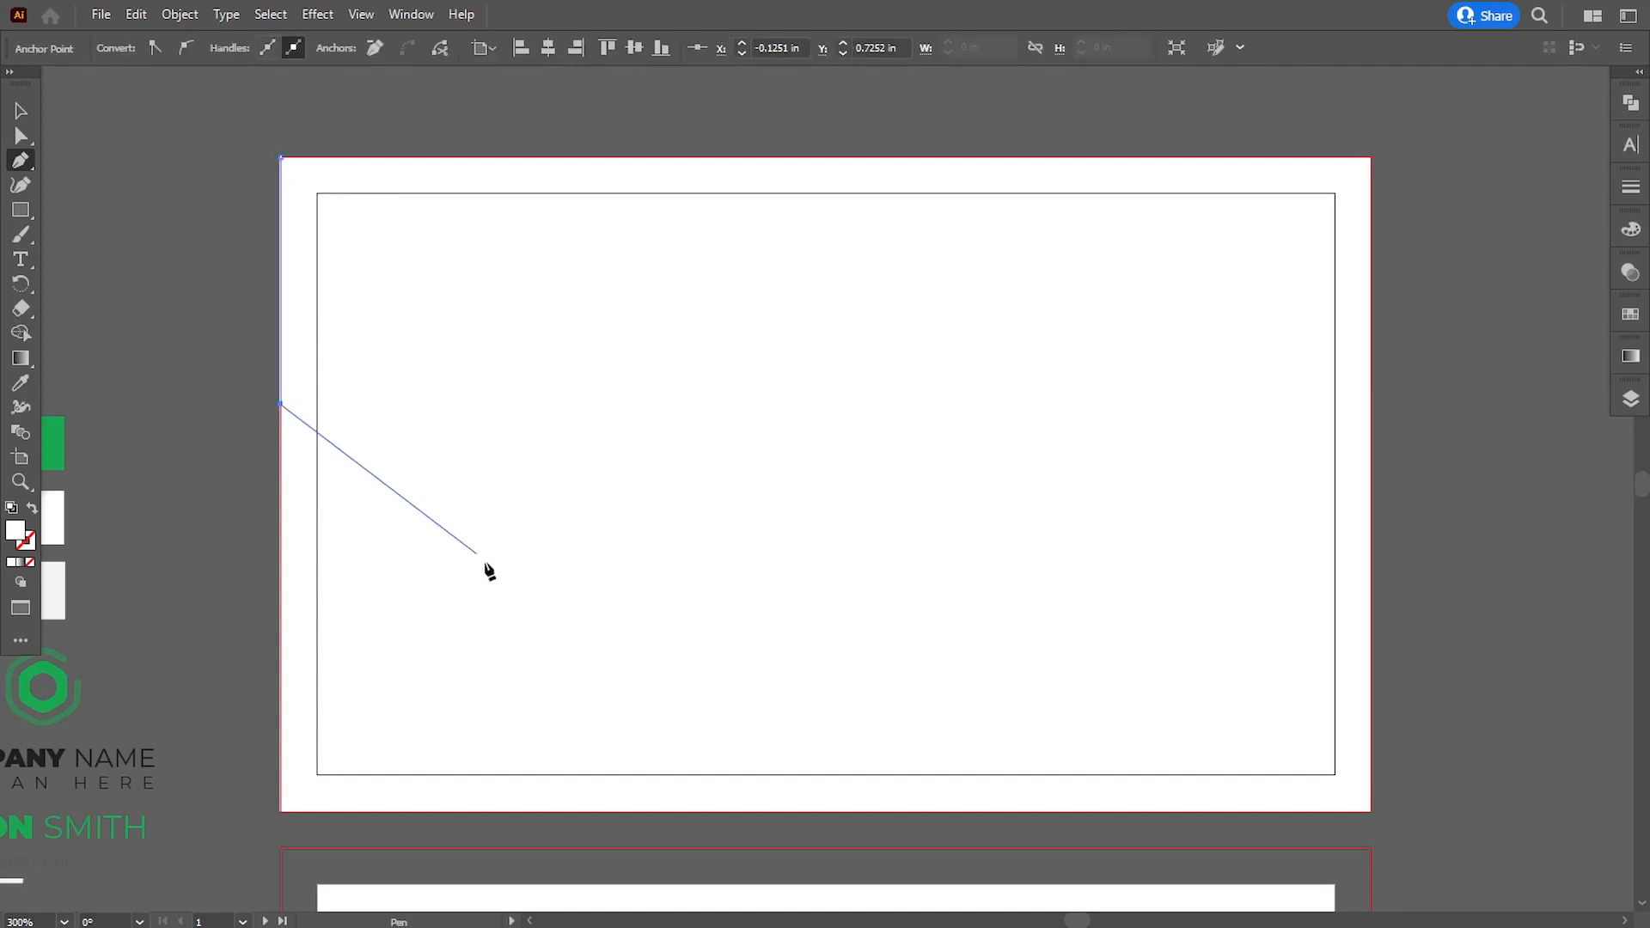
click(540, 679)
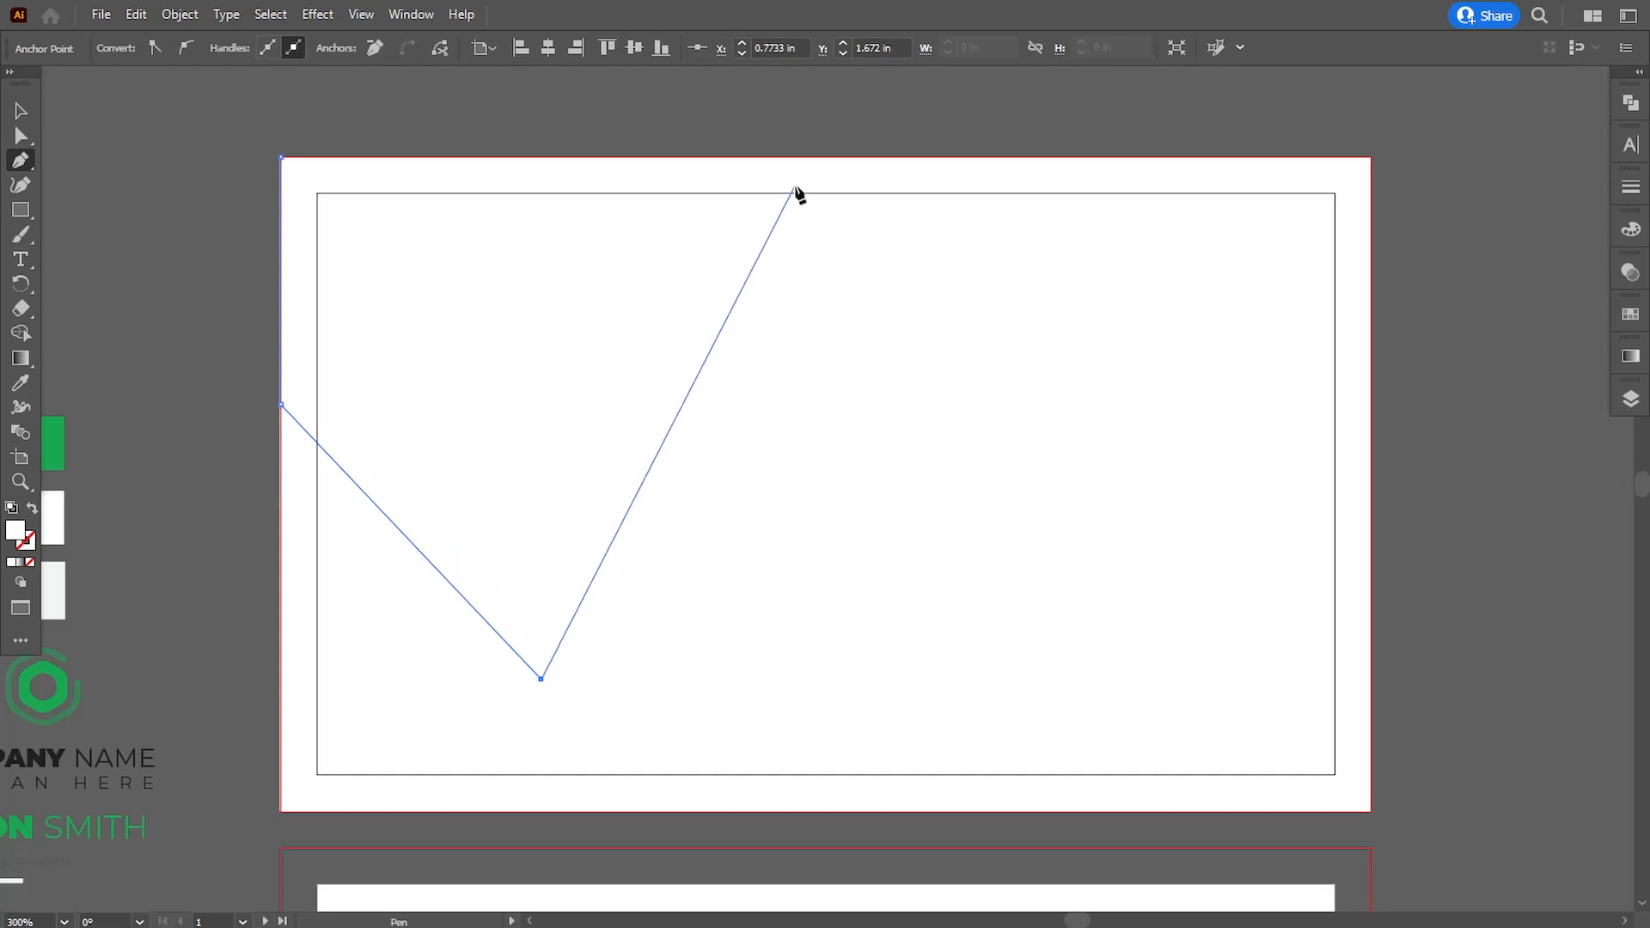
click(800, 159)
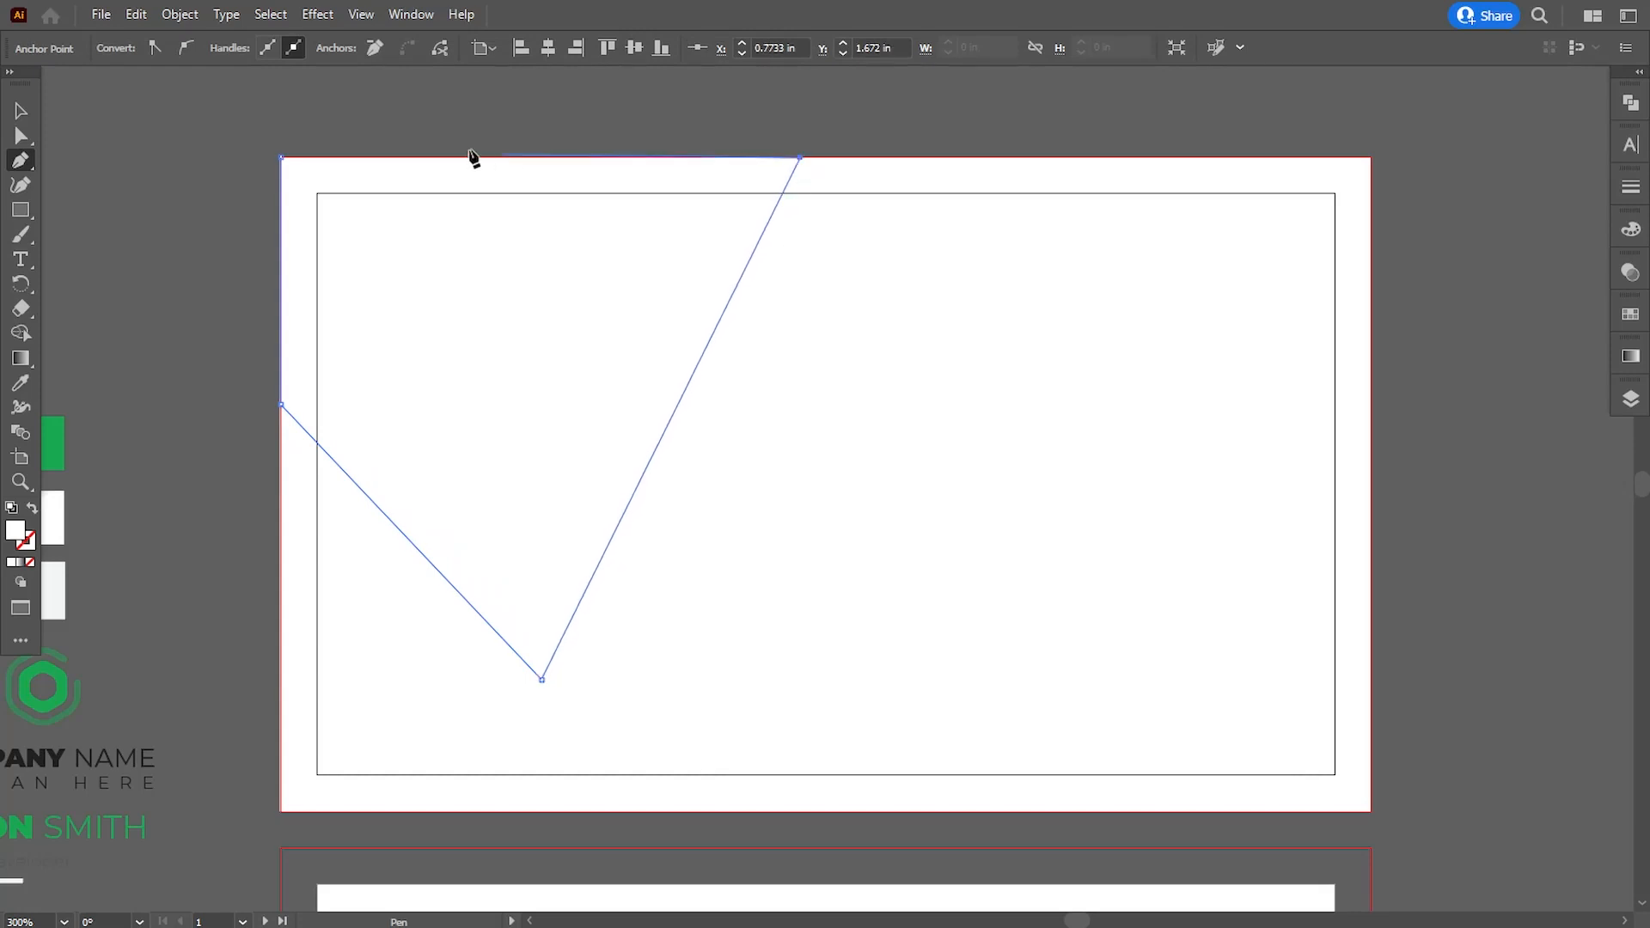
click(281, 157)
- Fill the four-sided shape with the green swatch color and move its lower tip slightly up and to the right
click(20, 382)
click(52, 443)
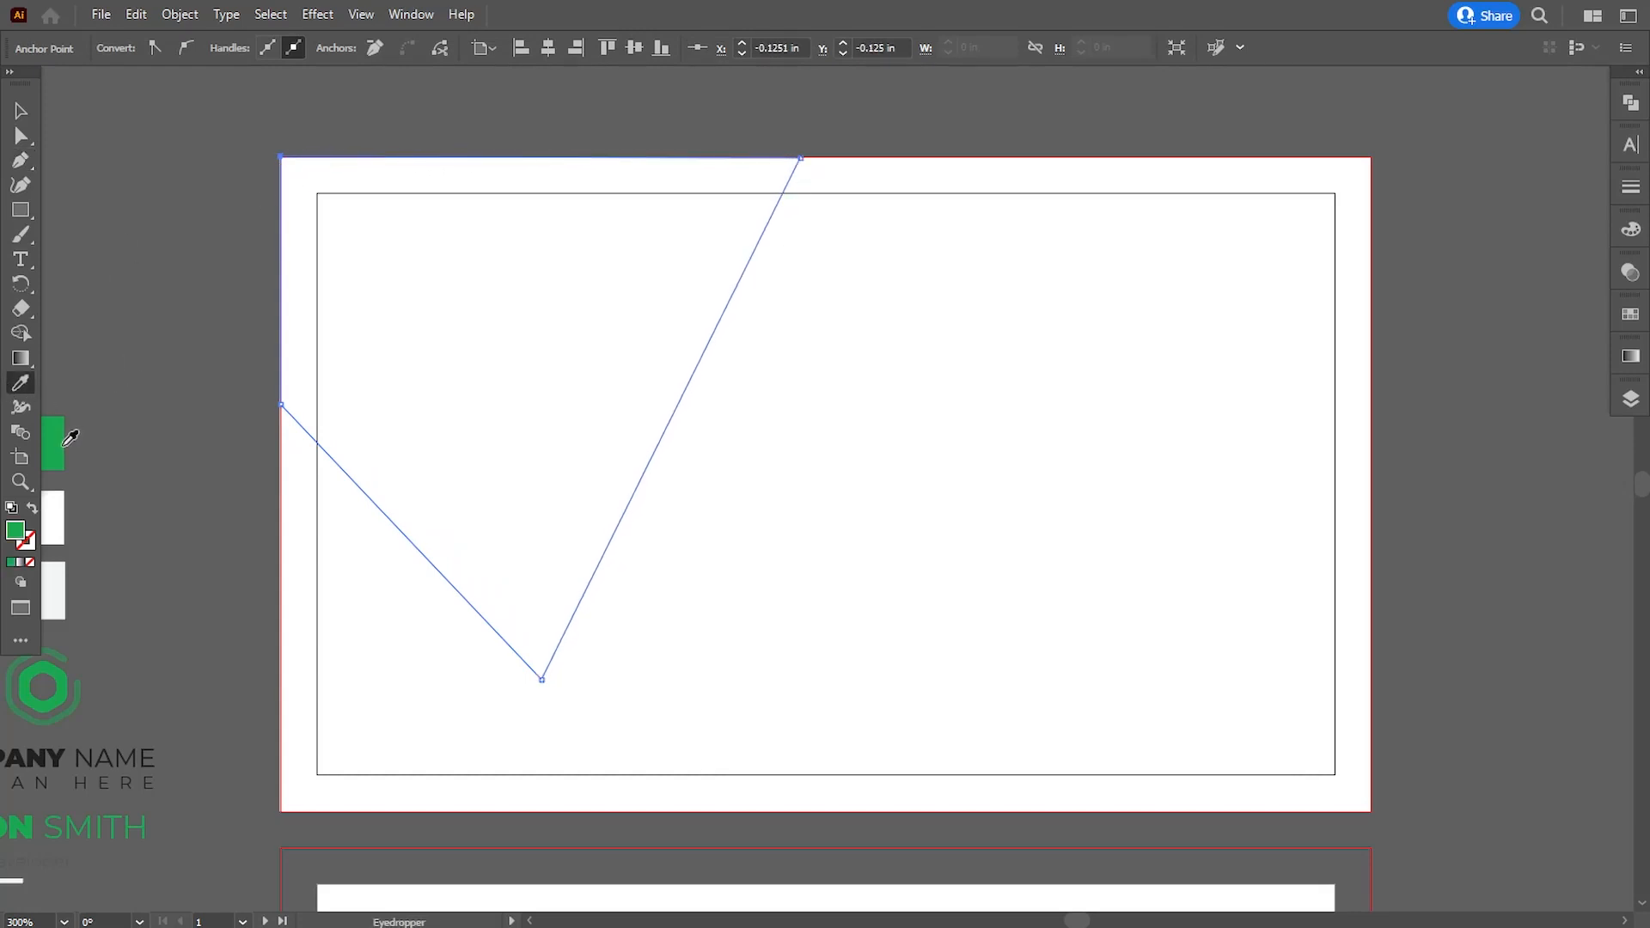
key(a)
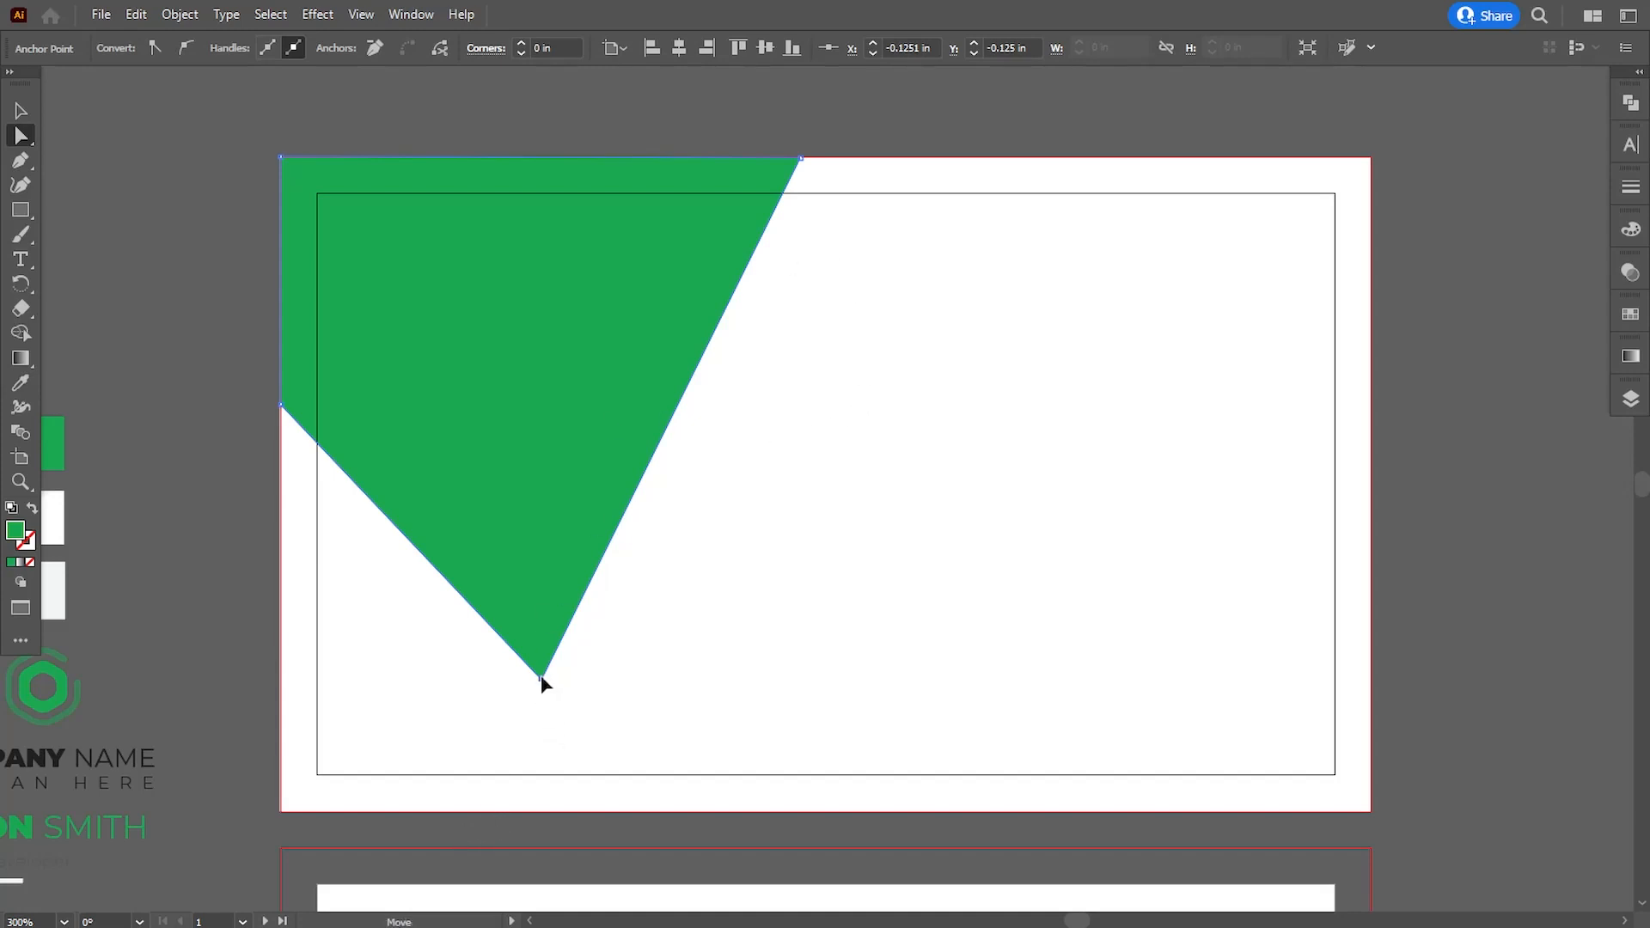
drag(541, 677, 551, 680)
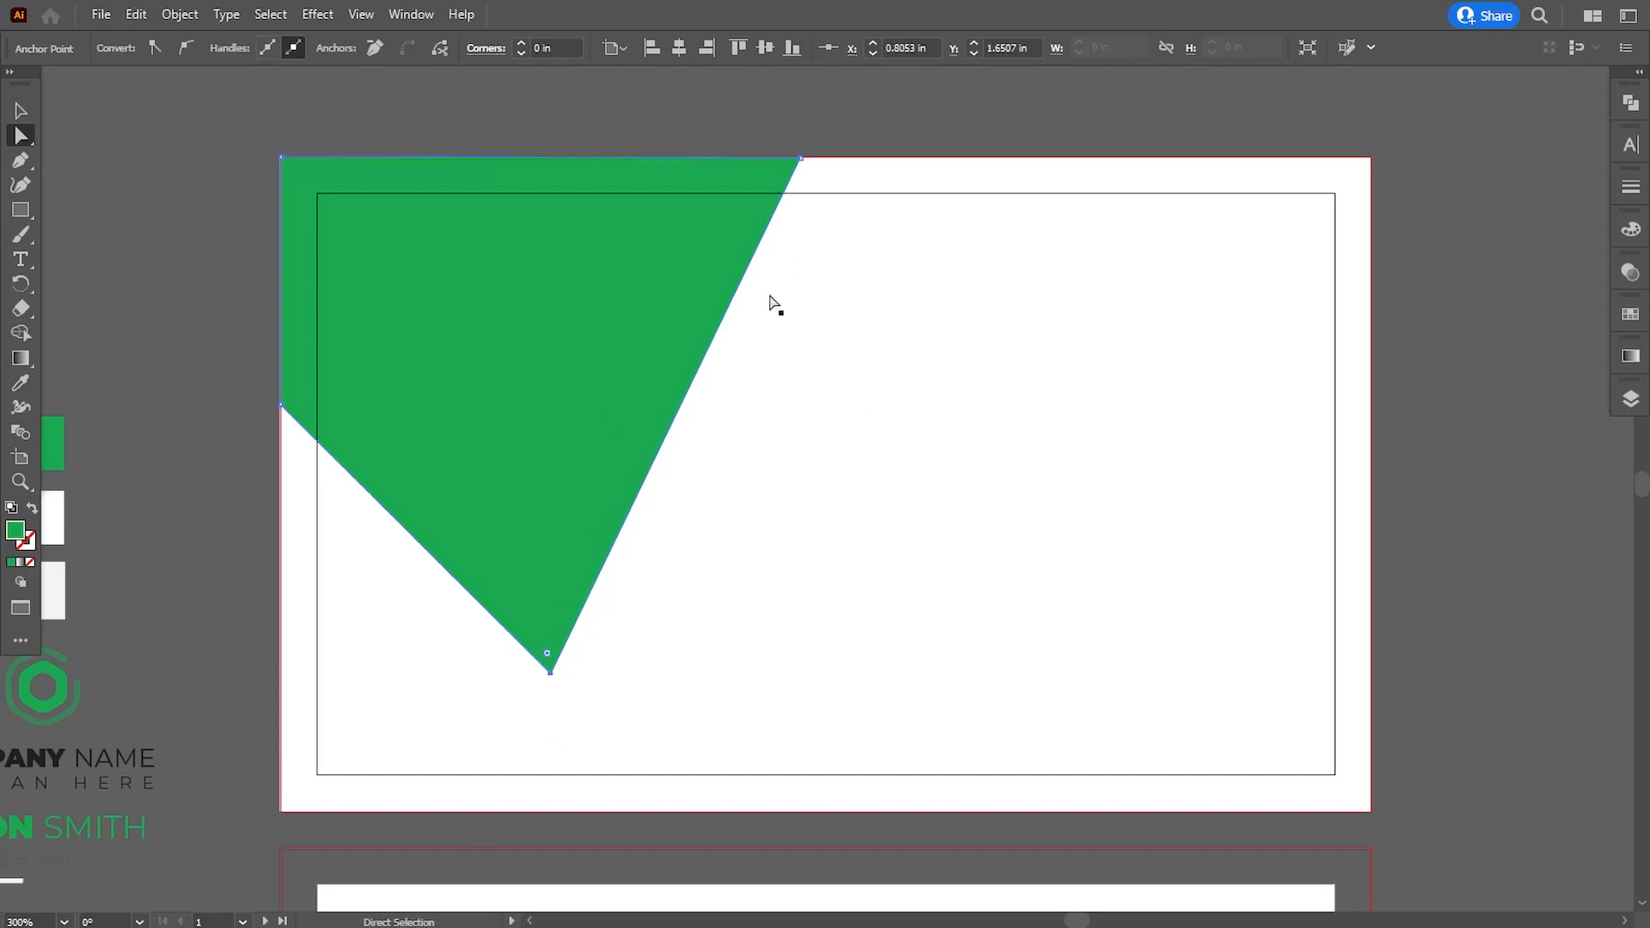
click(176, 307)
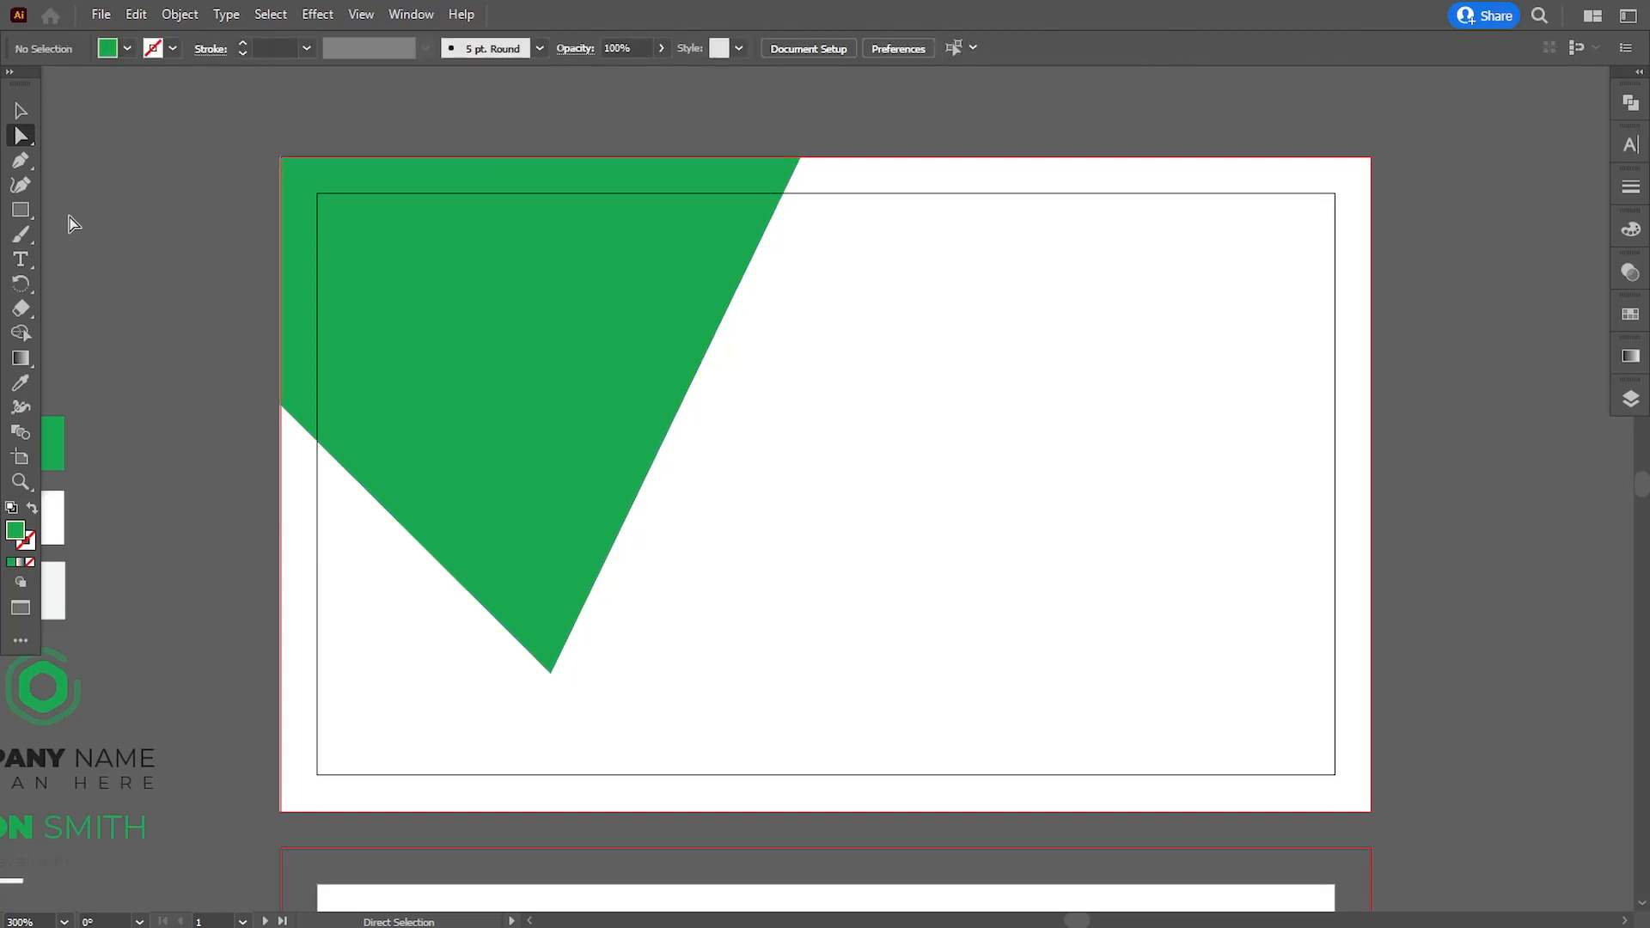
- Draw a closed Pen triangle in the first card's lower-left bleed corner, just below the green shape's slanted edge
click(21, 161)
click(281, 423)
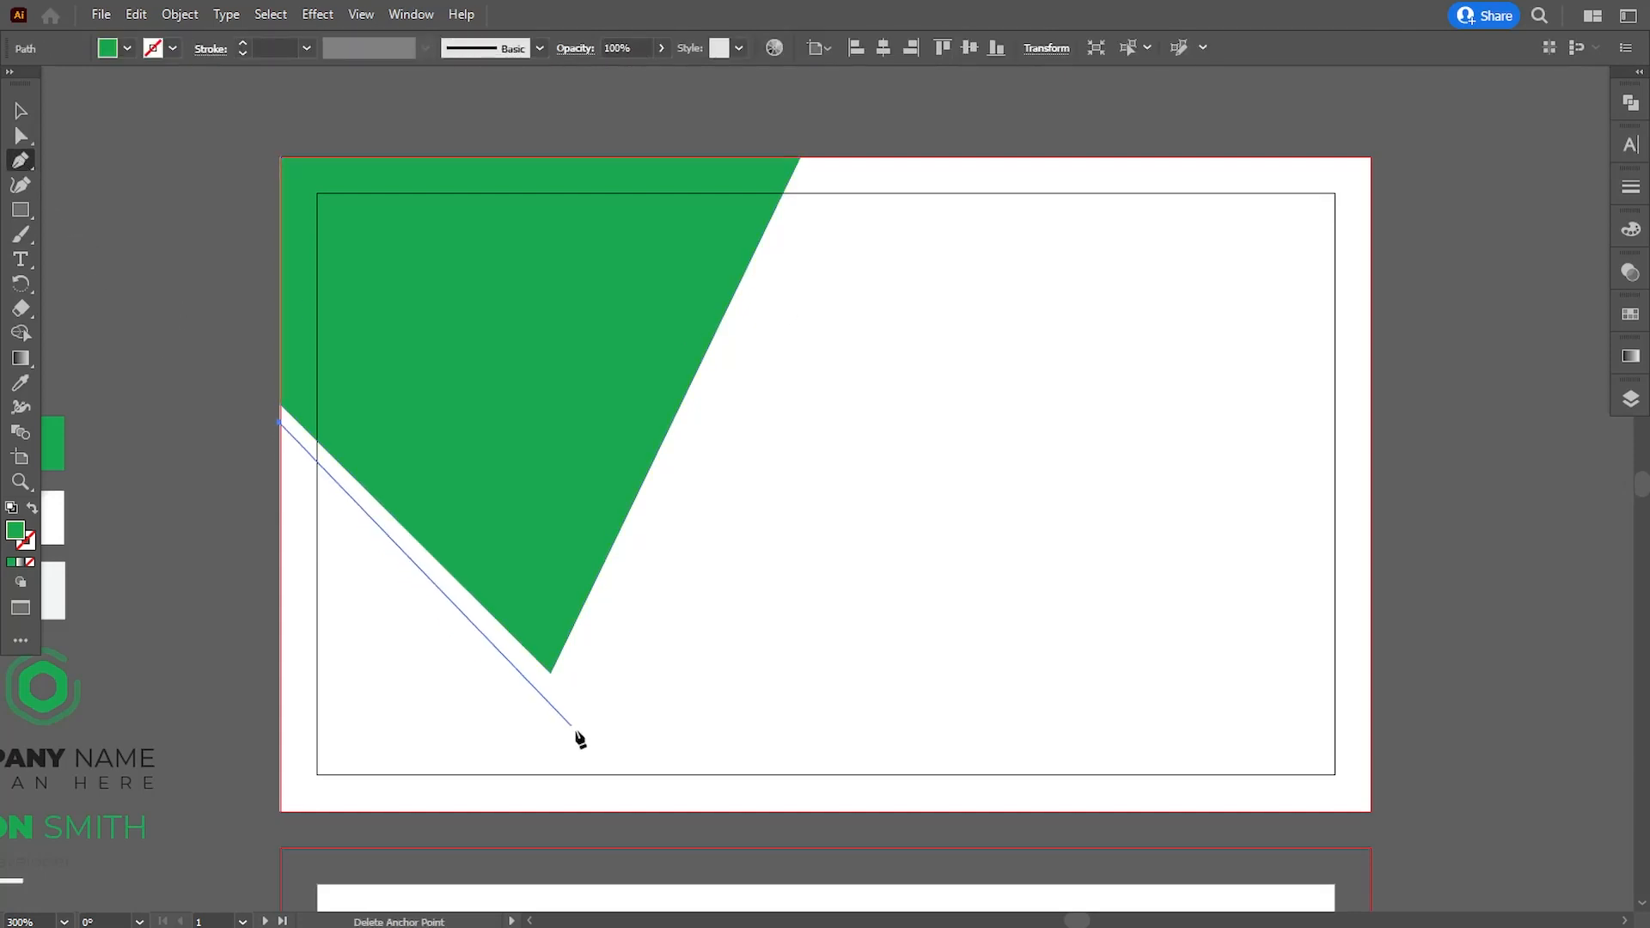
click(628, 811)
click(280, 811)
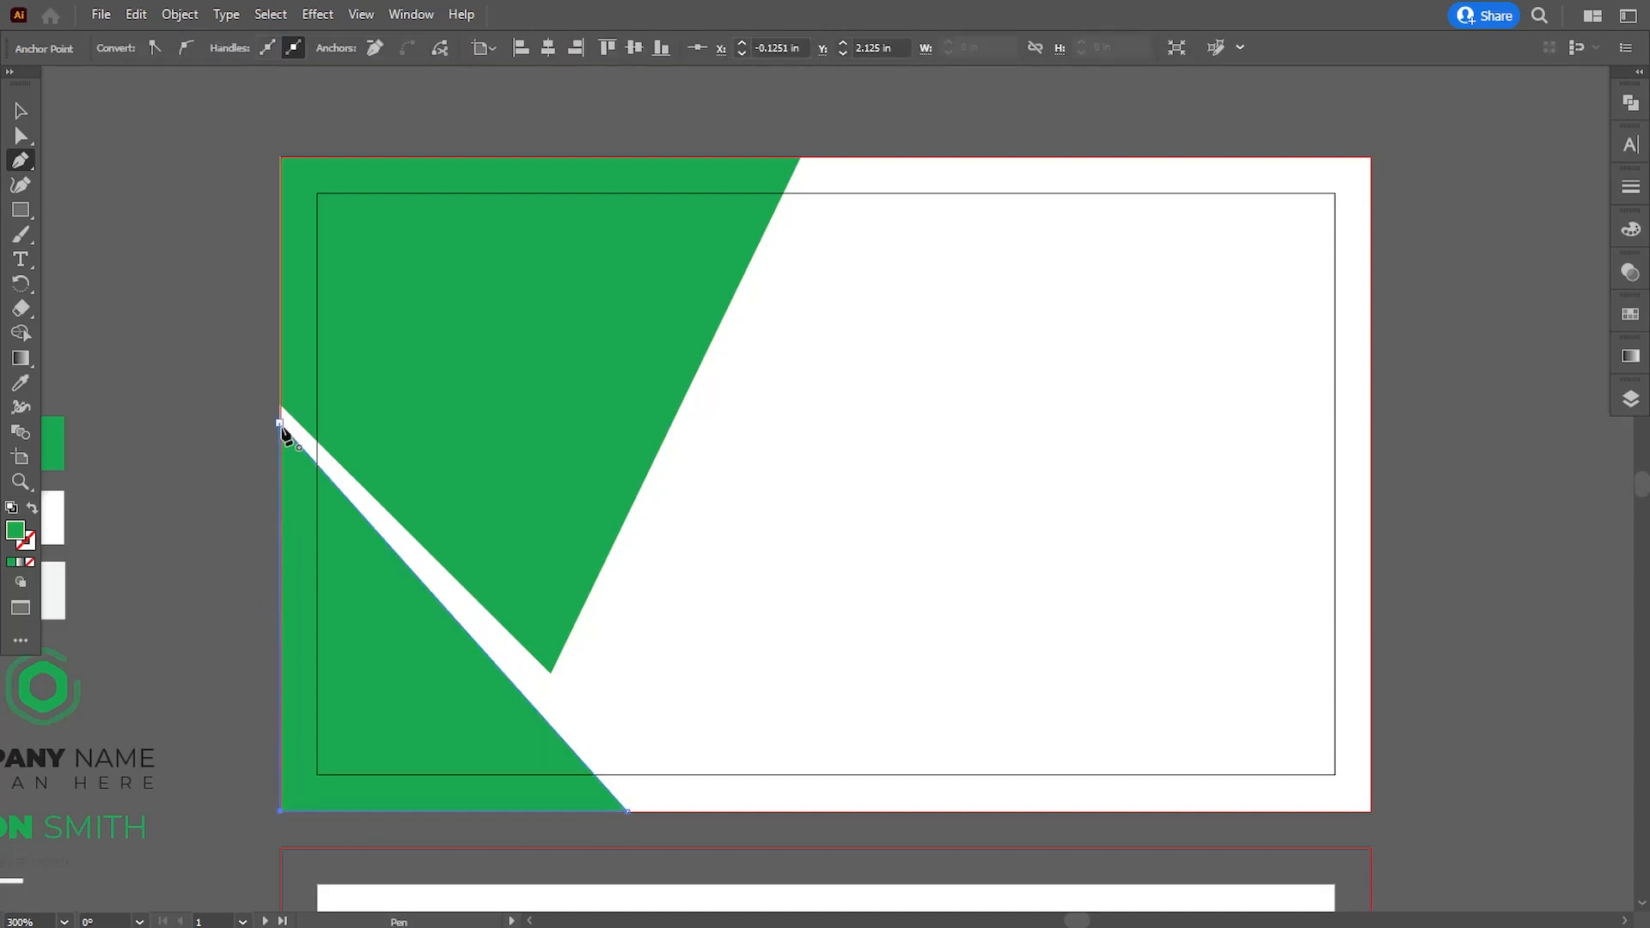
click(280, 422)
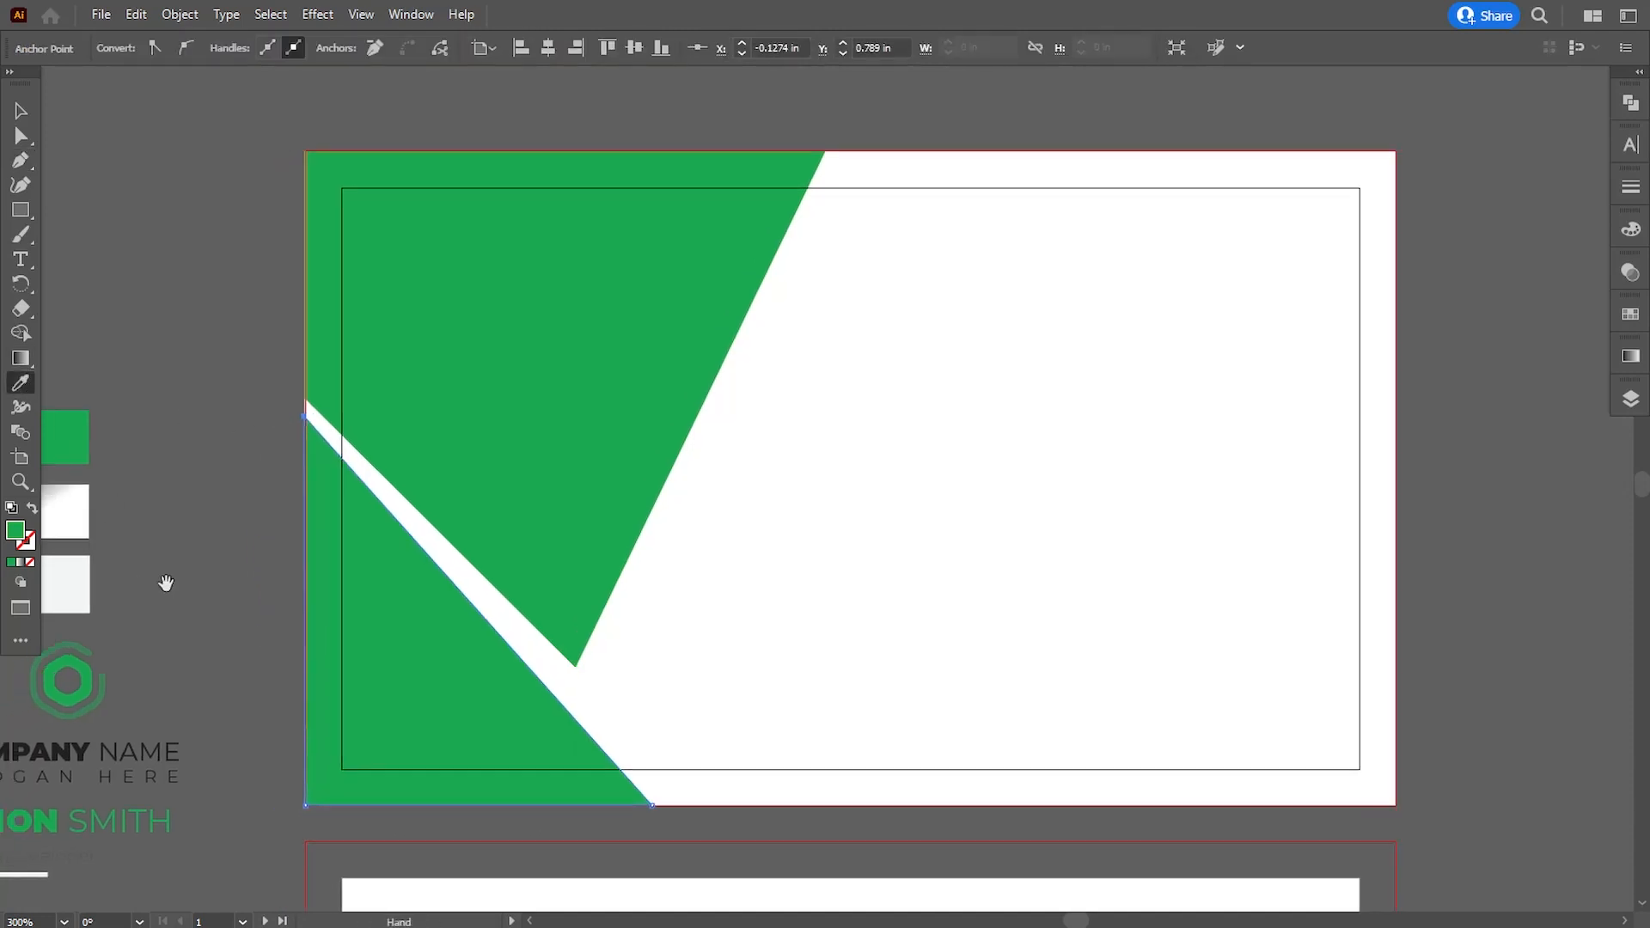
- Fill the corner triangle with the light grey swatch color and shift its right and upper anchors to run parallel to the green edge
click(53, 593)
key(a)
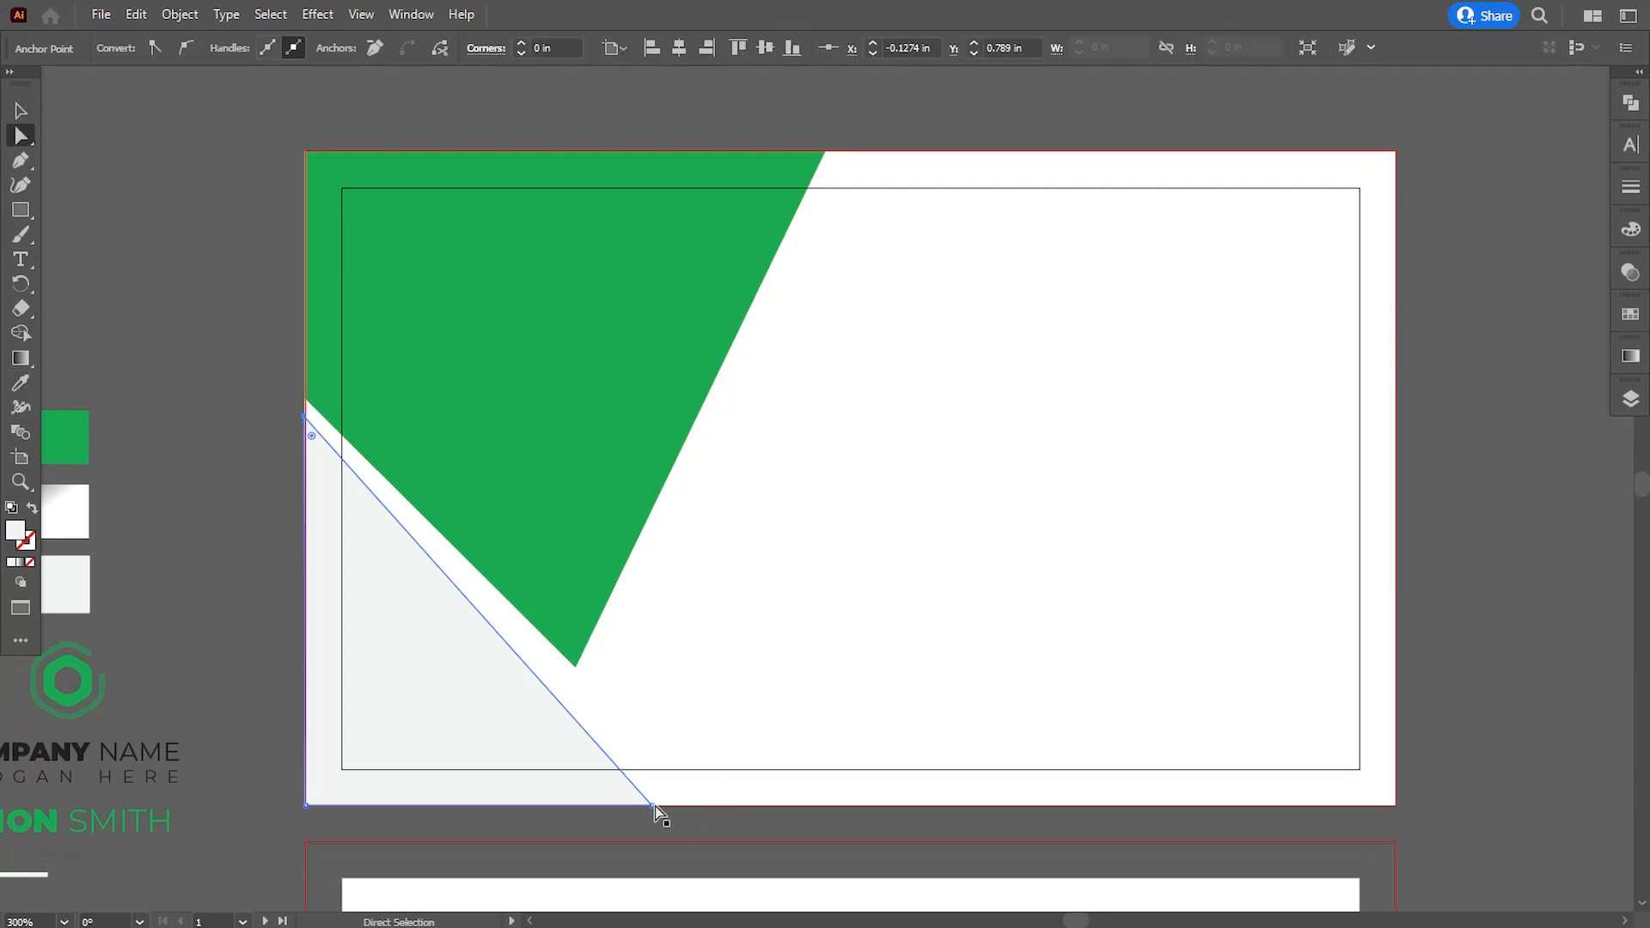
drag(653, 806, 673, 805)
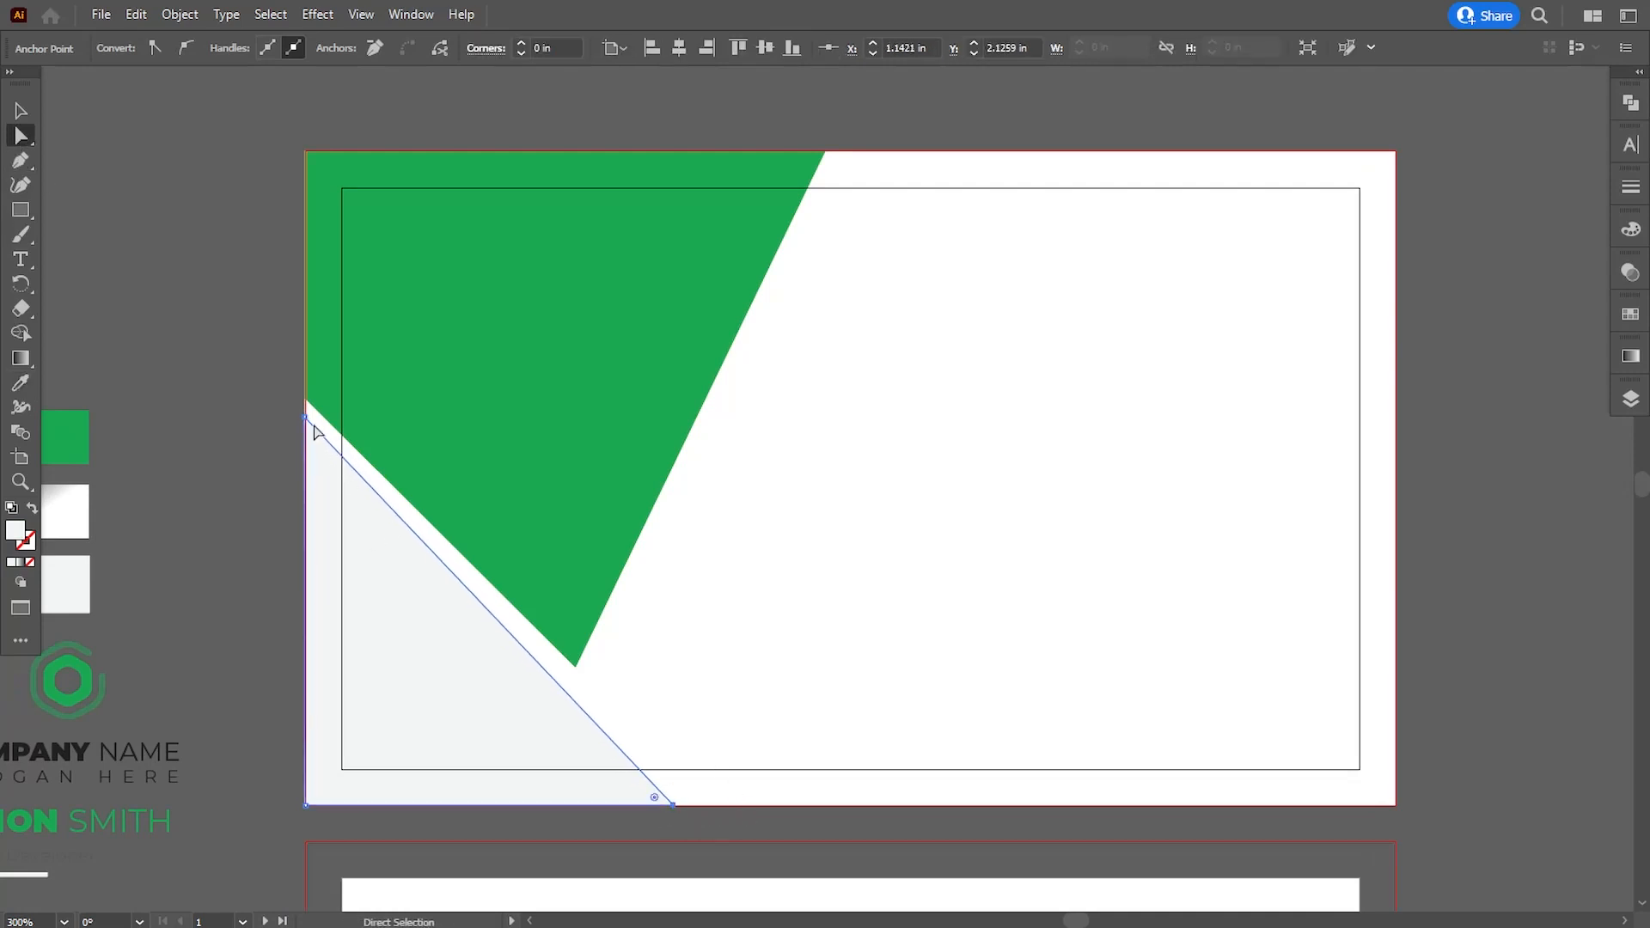
drag(305, 420, 304, 435)
click(258, 507)
- Align the grey triangle's upper anchor with the left bleed line of the first card
drag(529, 624, 504, 605)
click(347, 641)
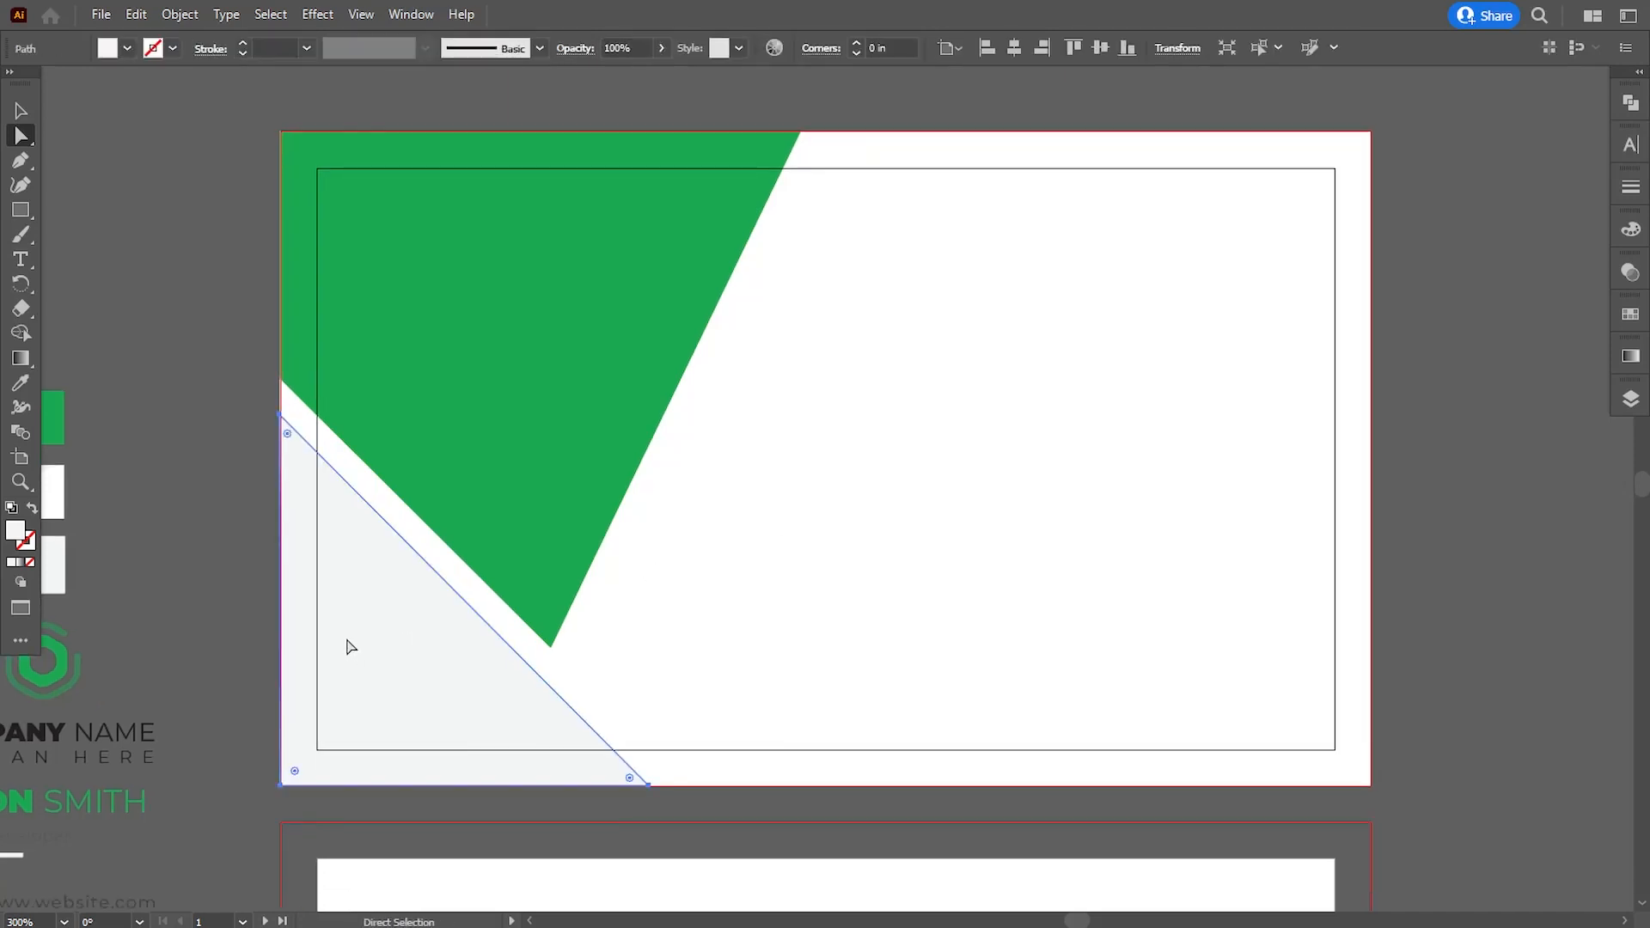
drag(348, 646, 384, 636)
drag(320, 407, 317, 415)
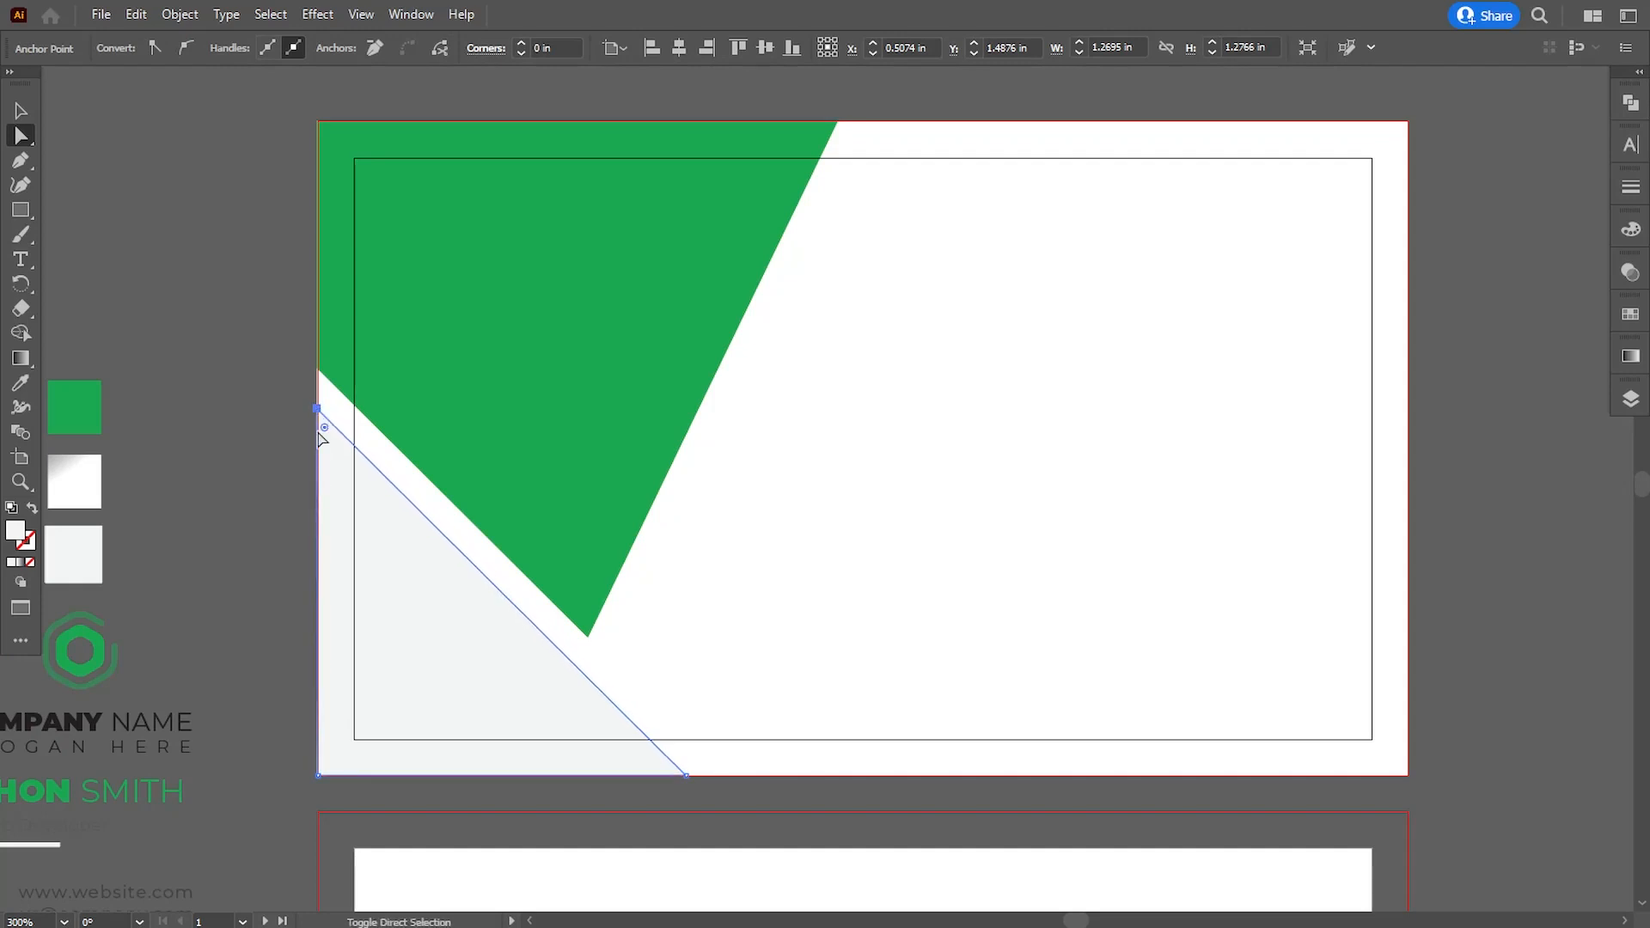
click(272, 611)
drag(272, 611, 637, 605)
key(ctrl+equal)
key(ctrl+equal)
key(ctrl+equal)
key(ctrl+equal)
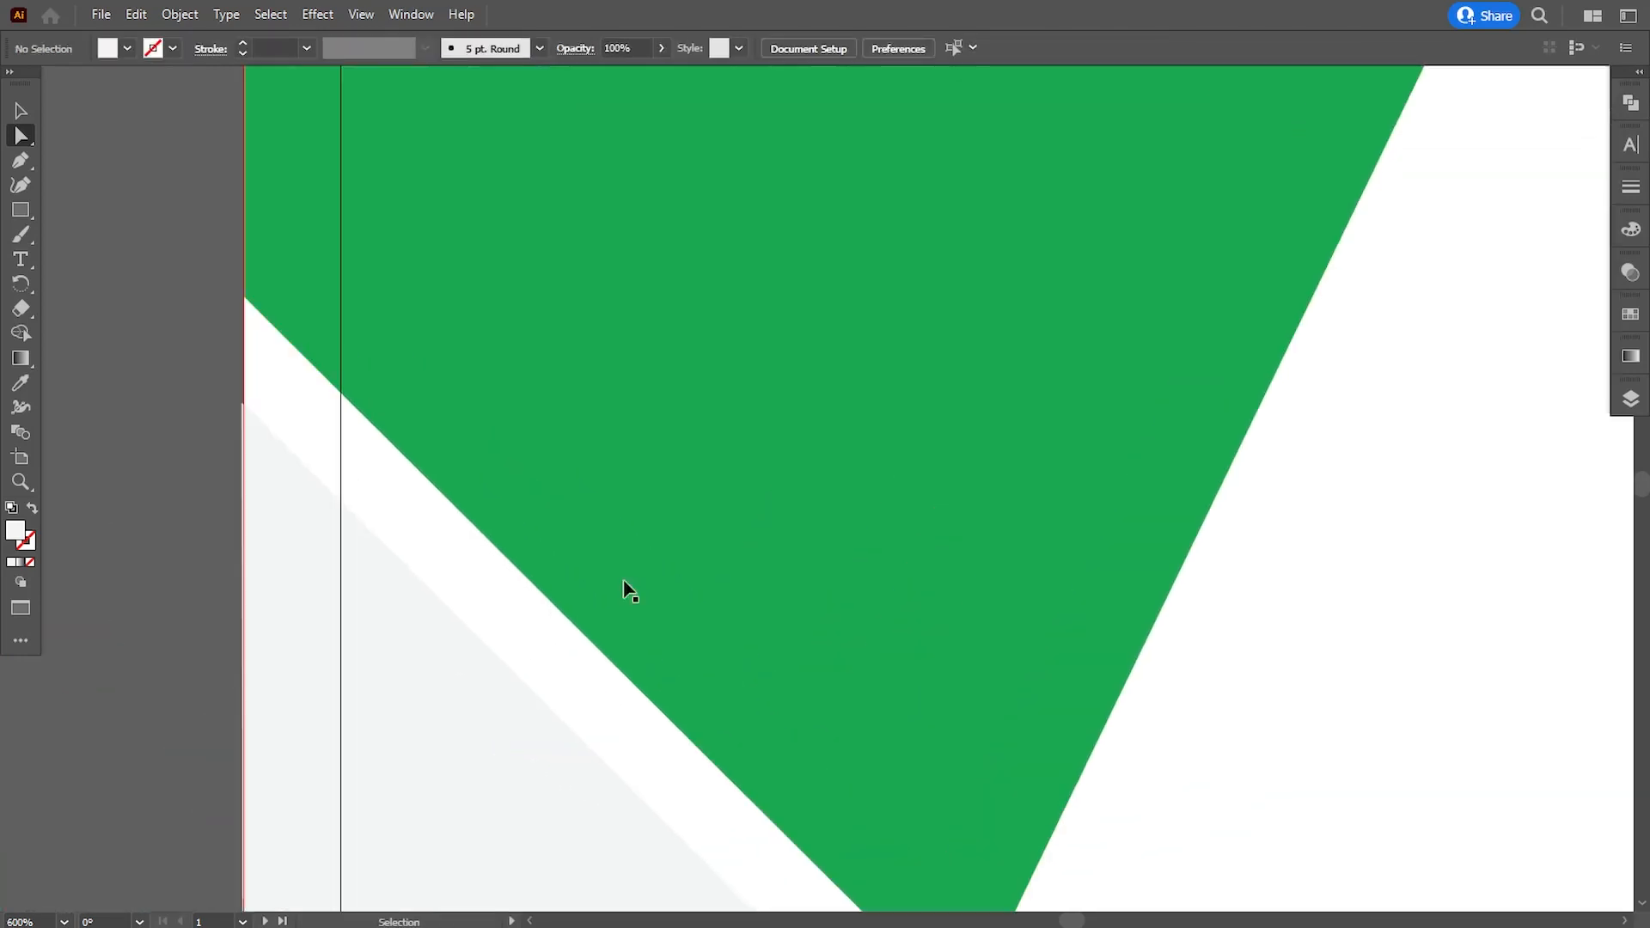
drag(427, 523, 1192, 546)
click(770, 469)
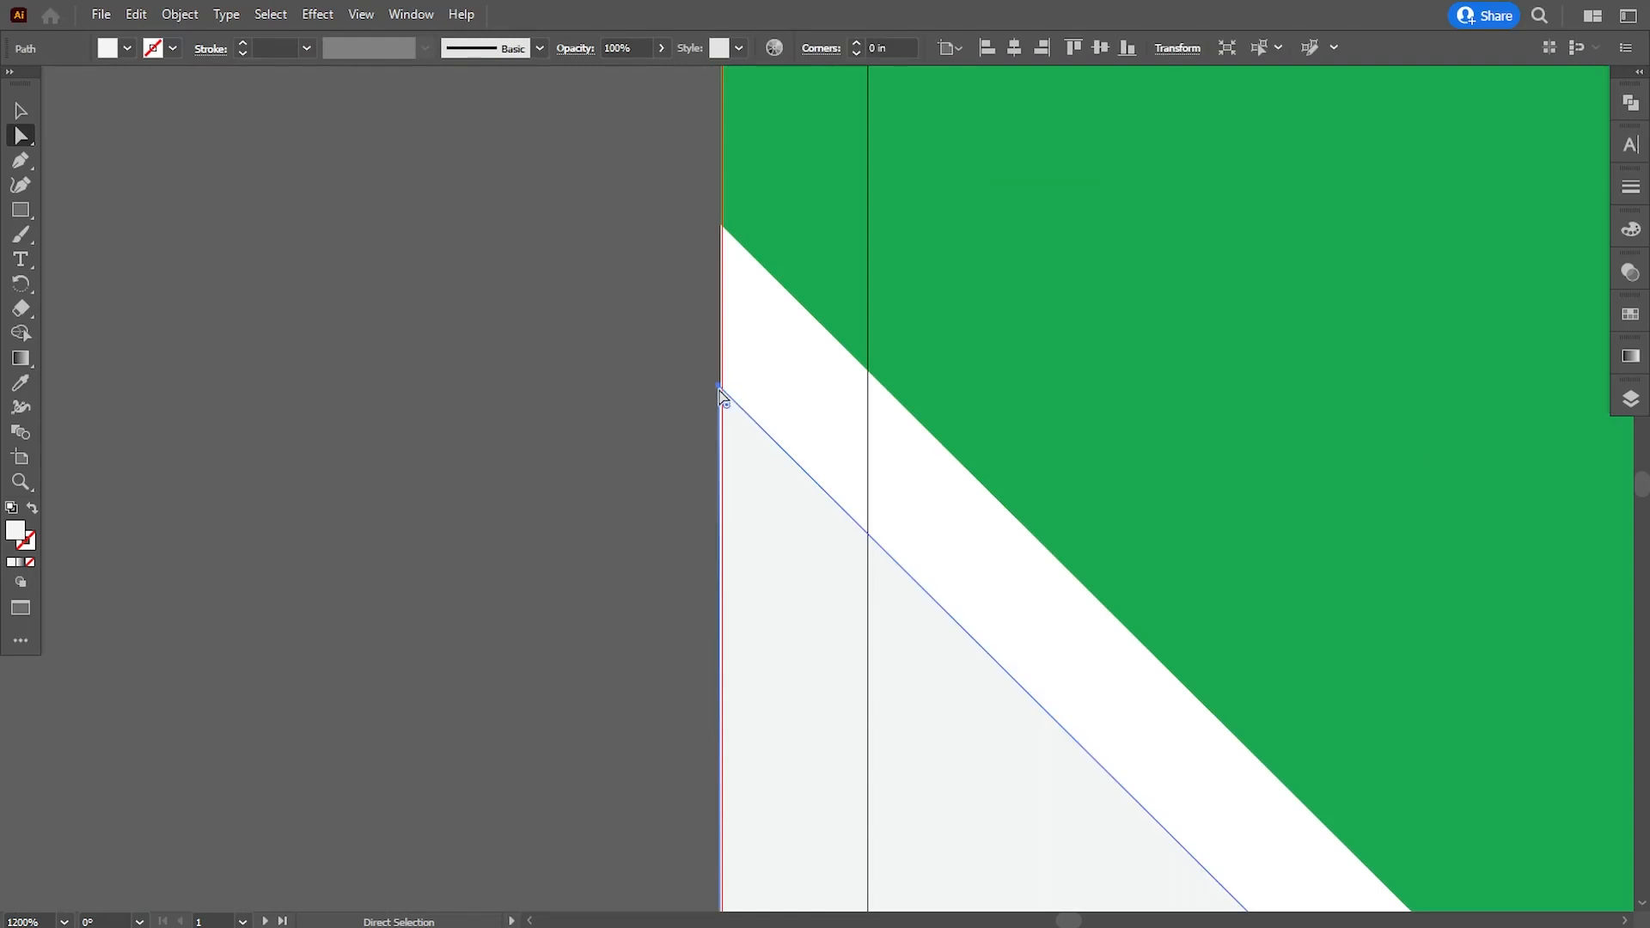
click(721, 394)
- Check the grey triangle's lower corner and bottom edge against the bleed lines and review the first card's layout
scroll(784, 785, down, 3)
drag(785, 785, 764, 177)
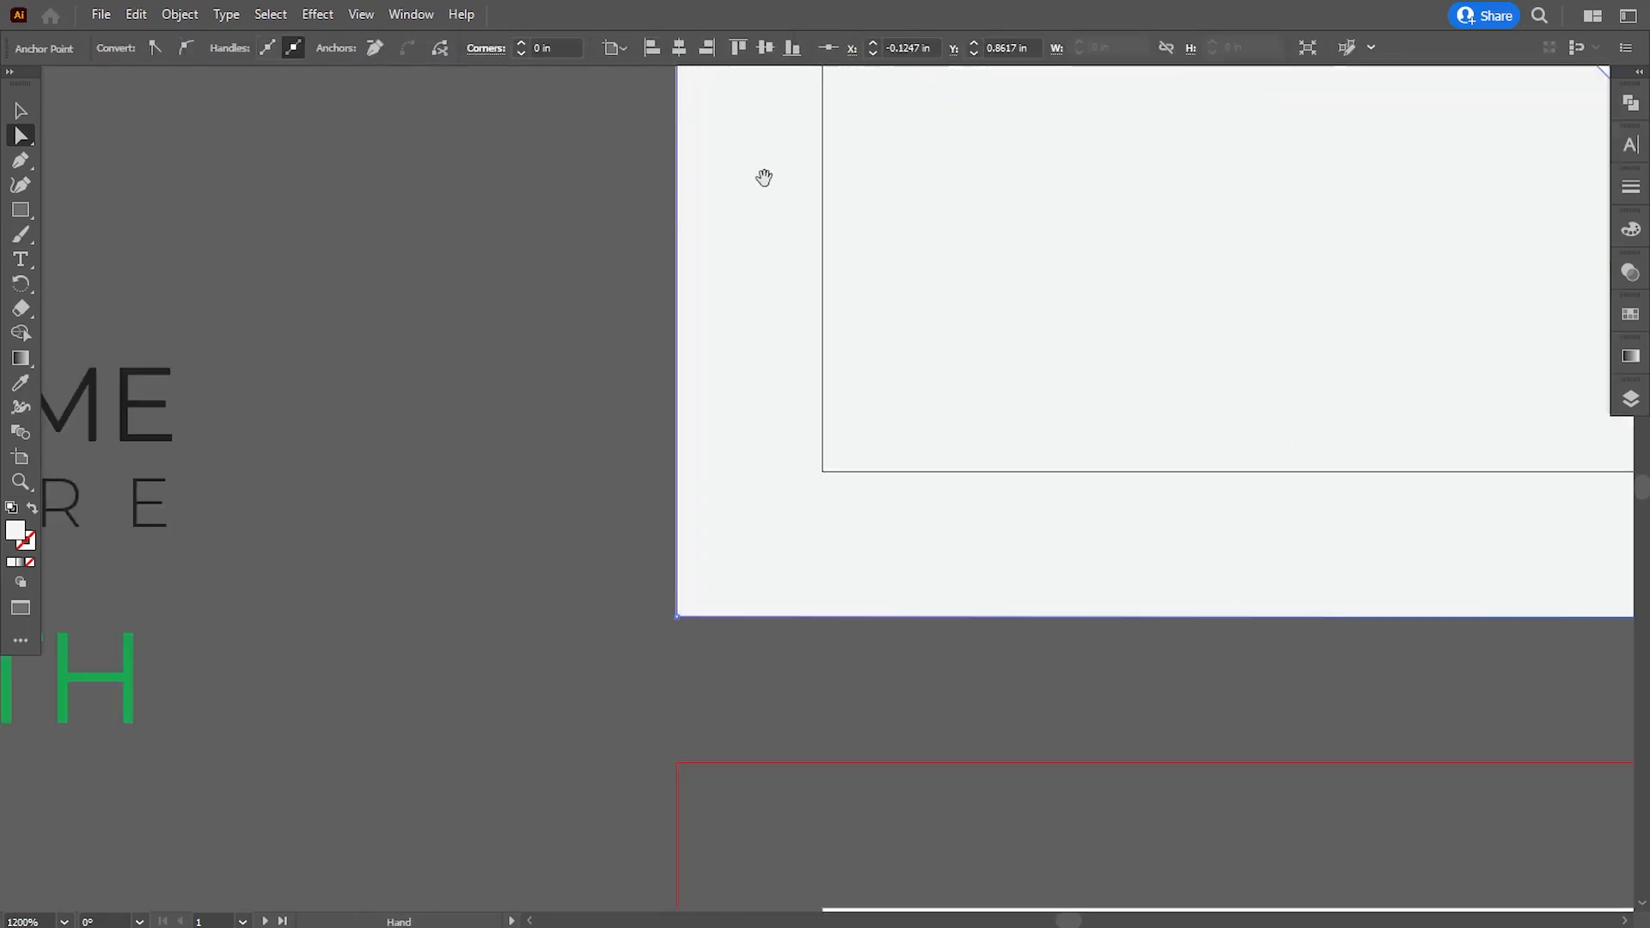
click(705, 662)
click(715, 615)
drag(847, 541, 579, 652)
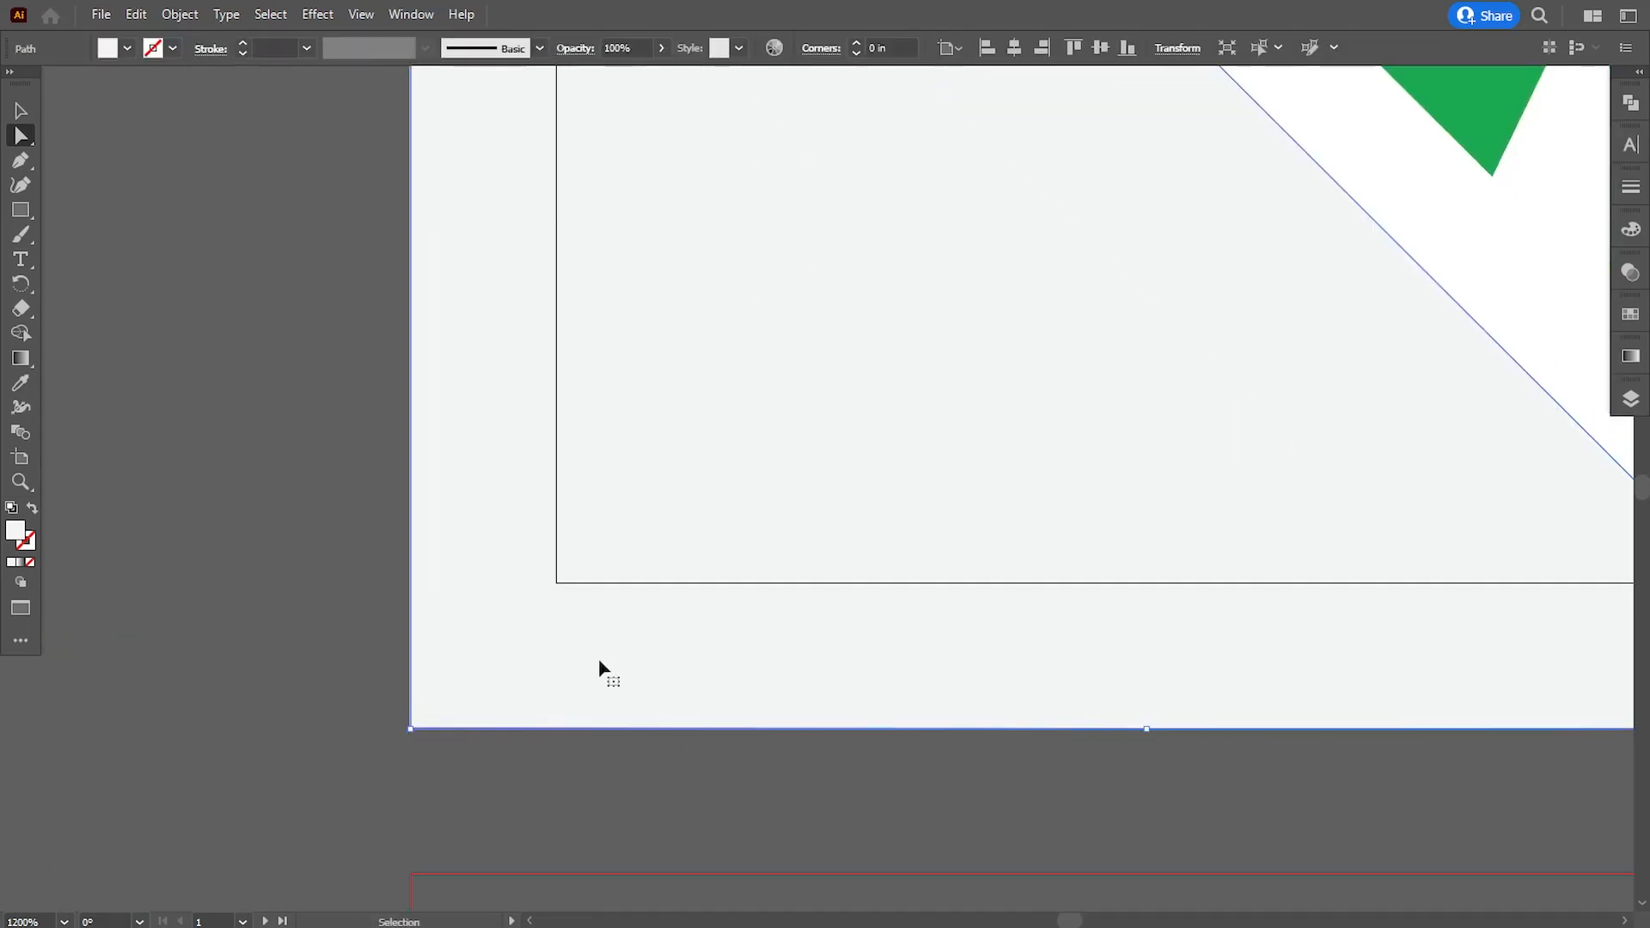
key(ctrl+minus)
key(ctrl+minus)
key(ctrl+minus)
key(ctrl+minus)
key(ctrl+minus)
click(771, 668)
drag(895, 571, 725, 606)
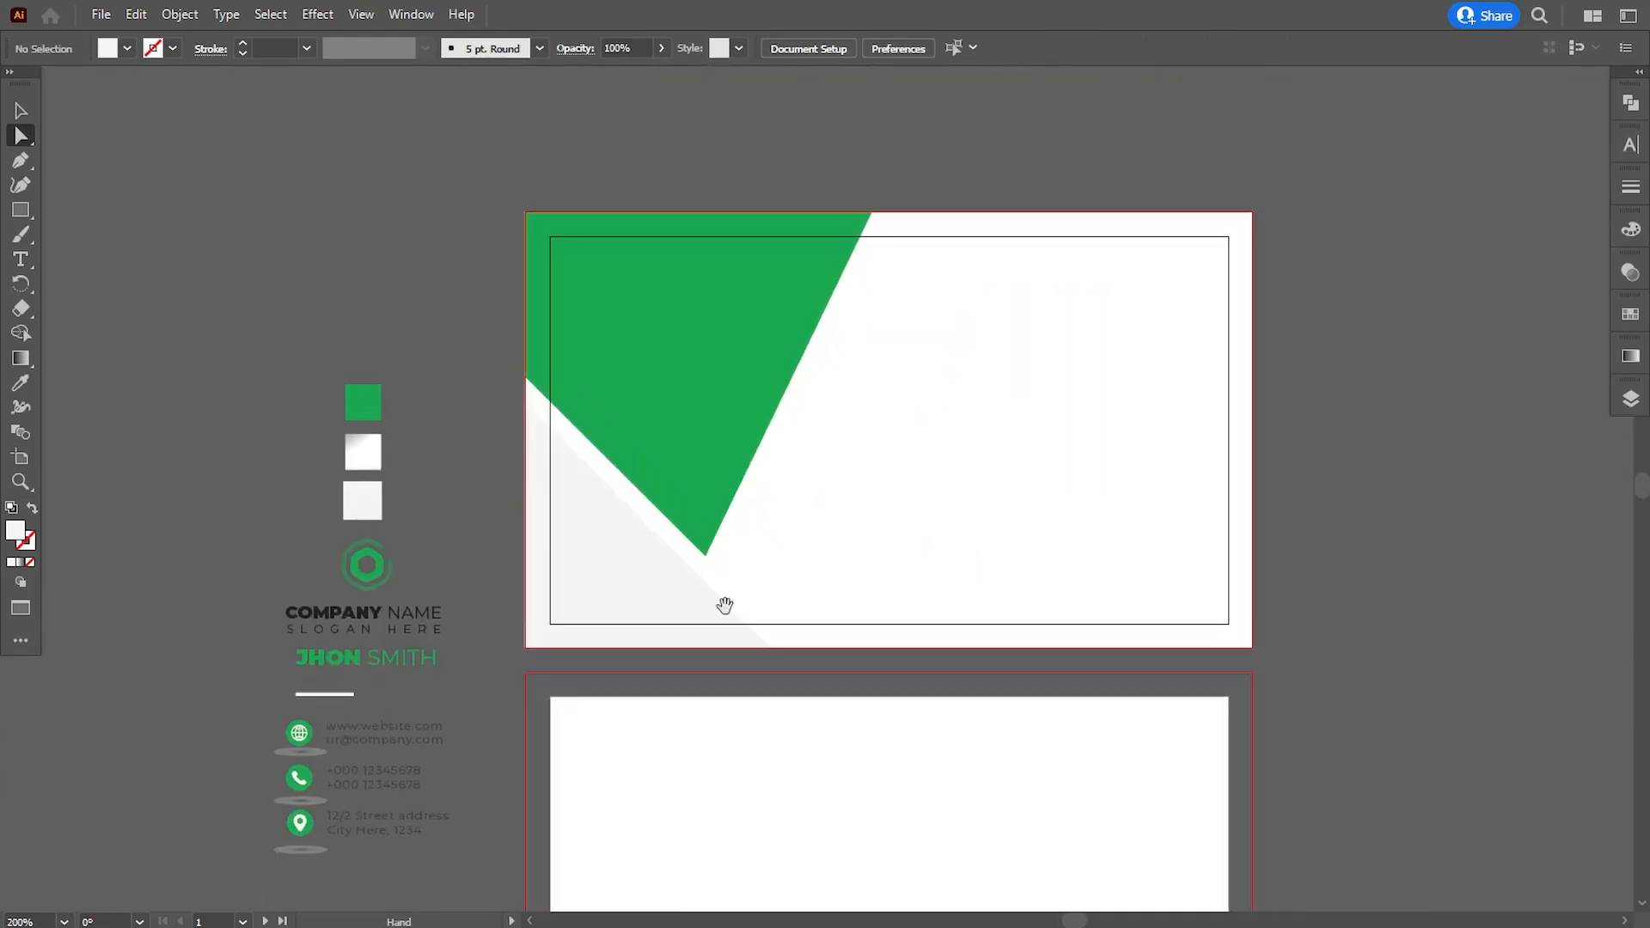
click(724, 606)
click(440, 314)
drag(578, 341, 553, 355)
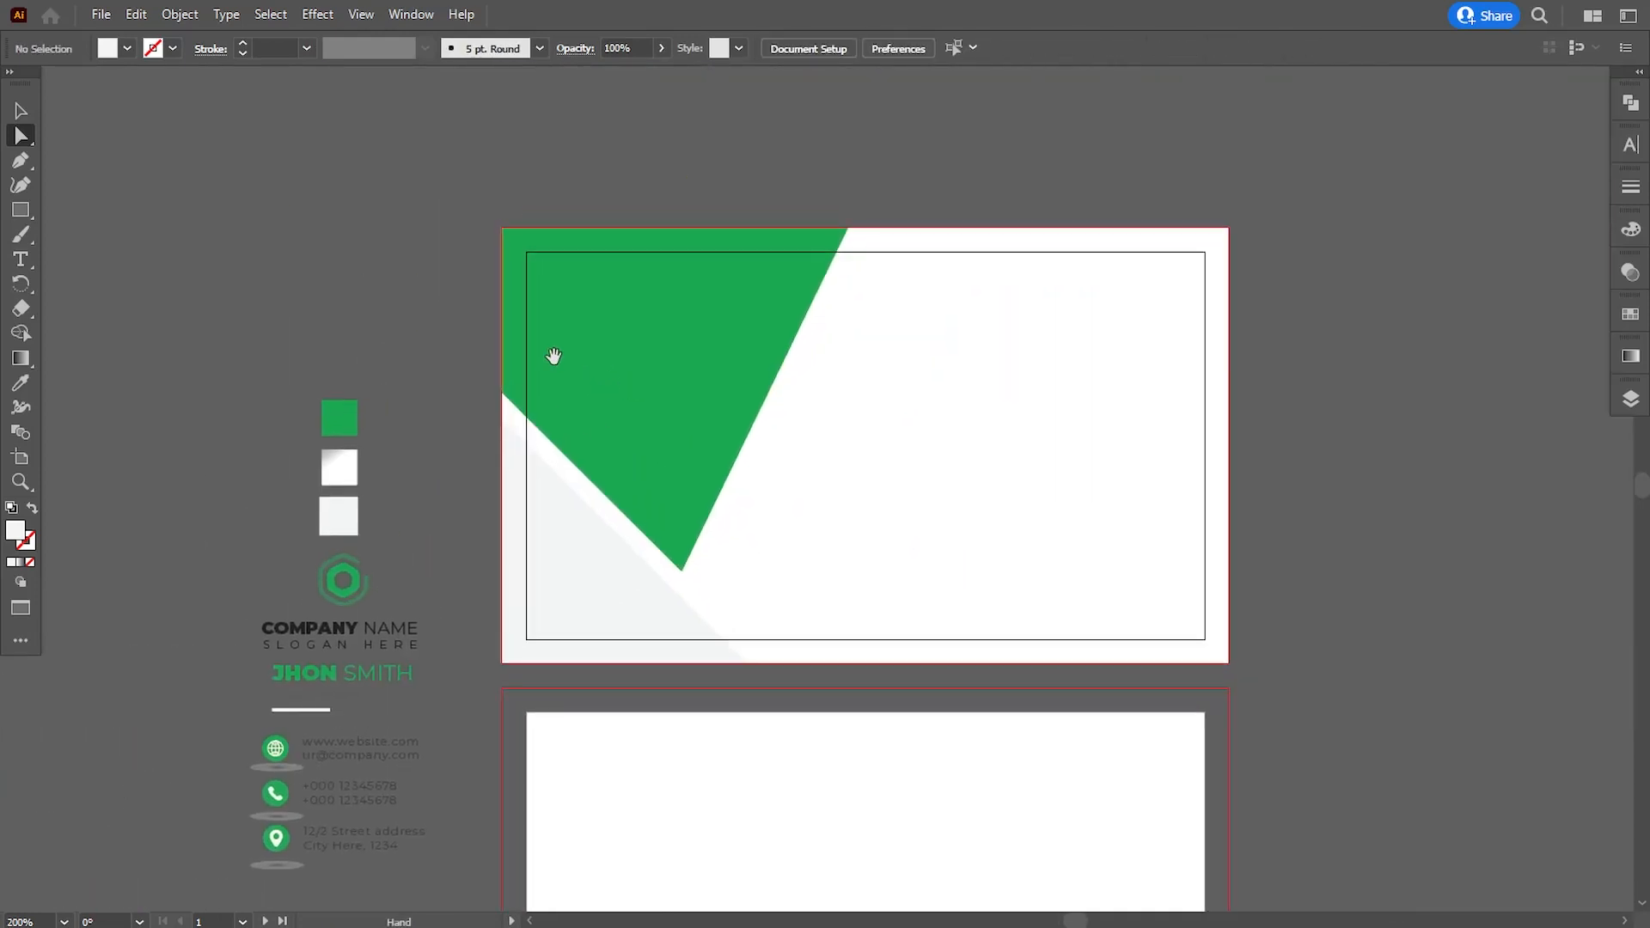
- Draw a narrow Pen sliver along the green shape's slanted right edge, from its lower tip up to the first card's top bleed line
click(24, 160)
key(ctrl+plus)
scroll(890, 258, up, 1)
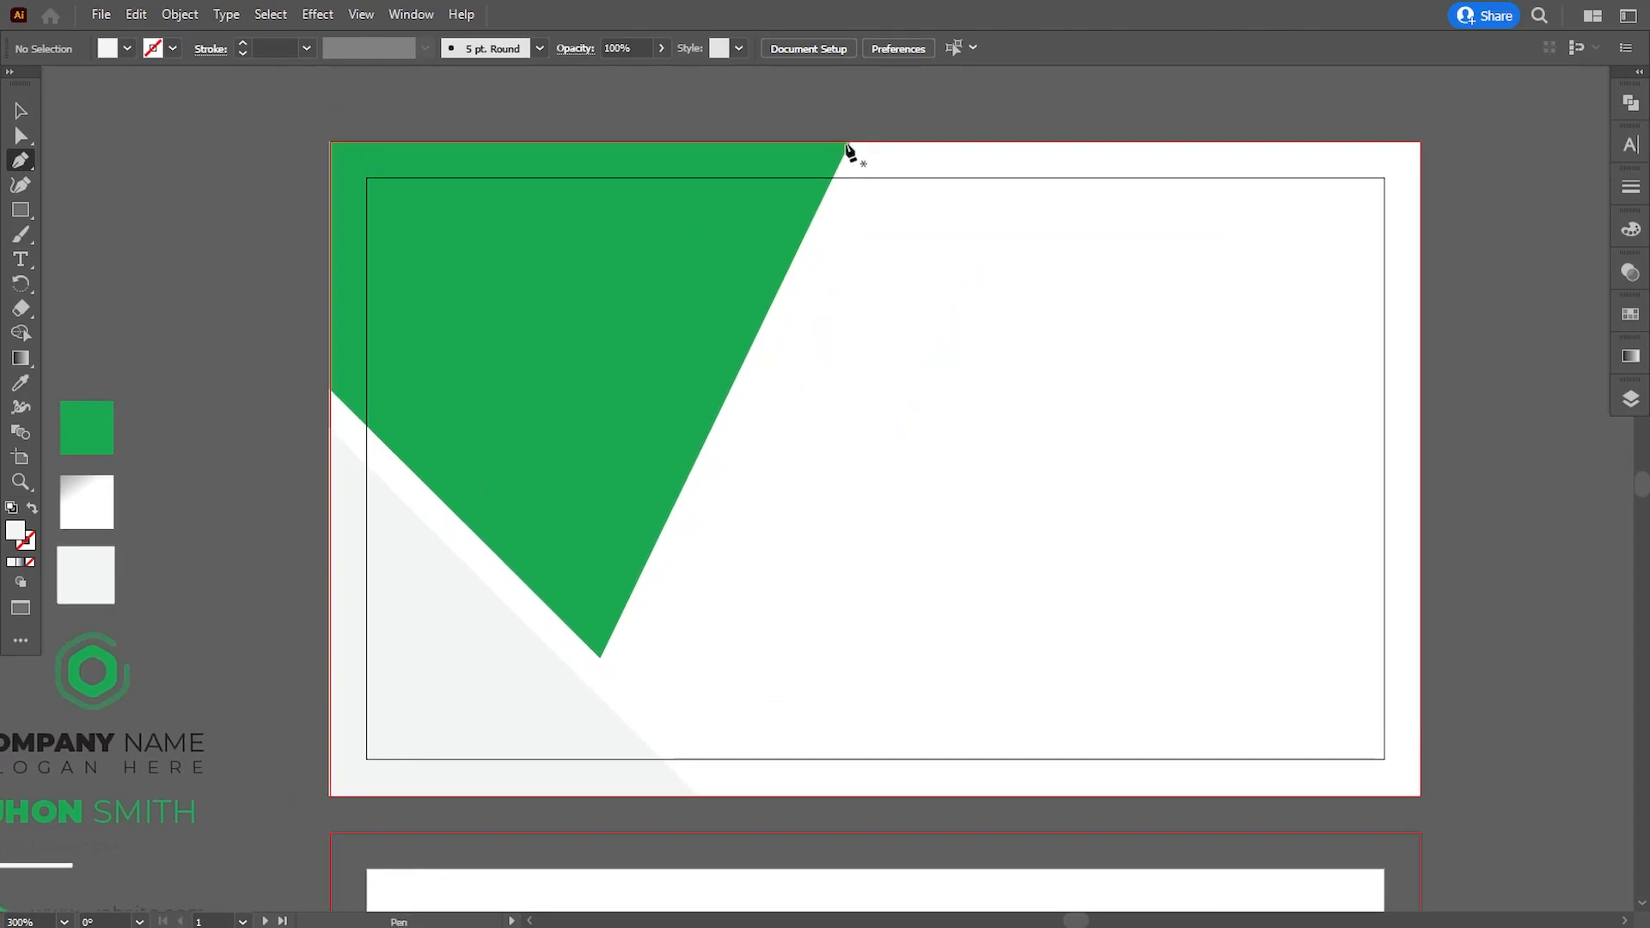
click(850, 142)
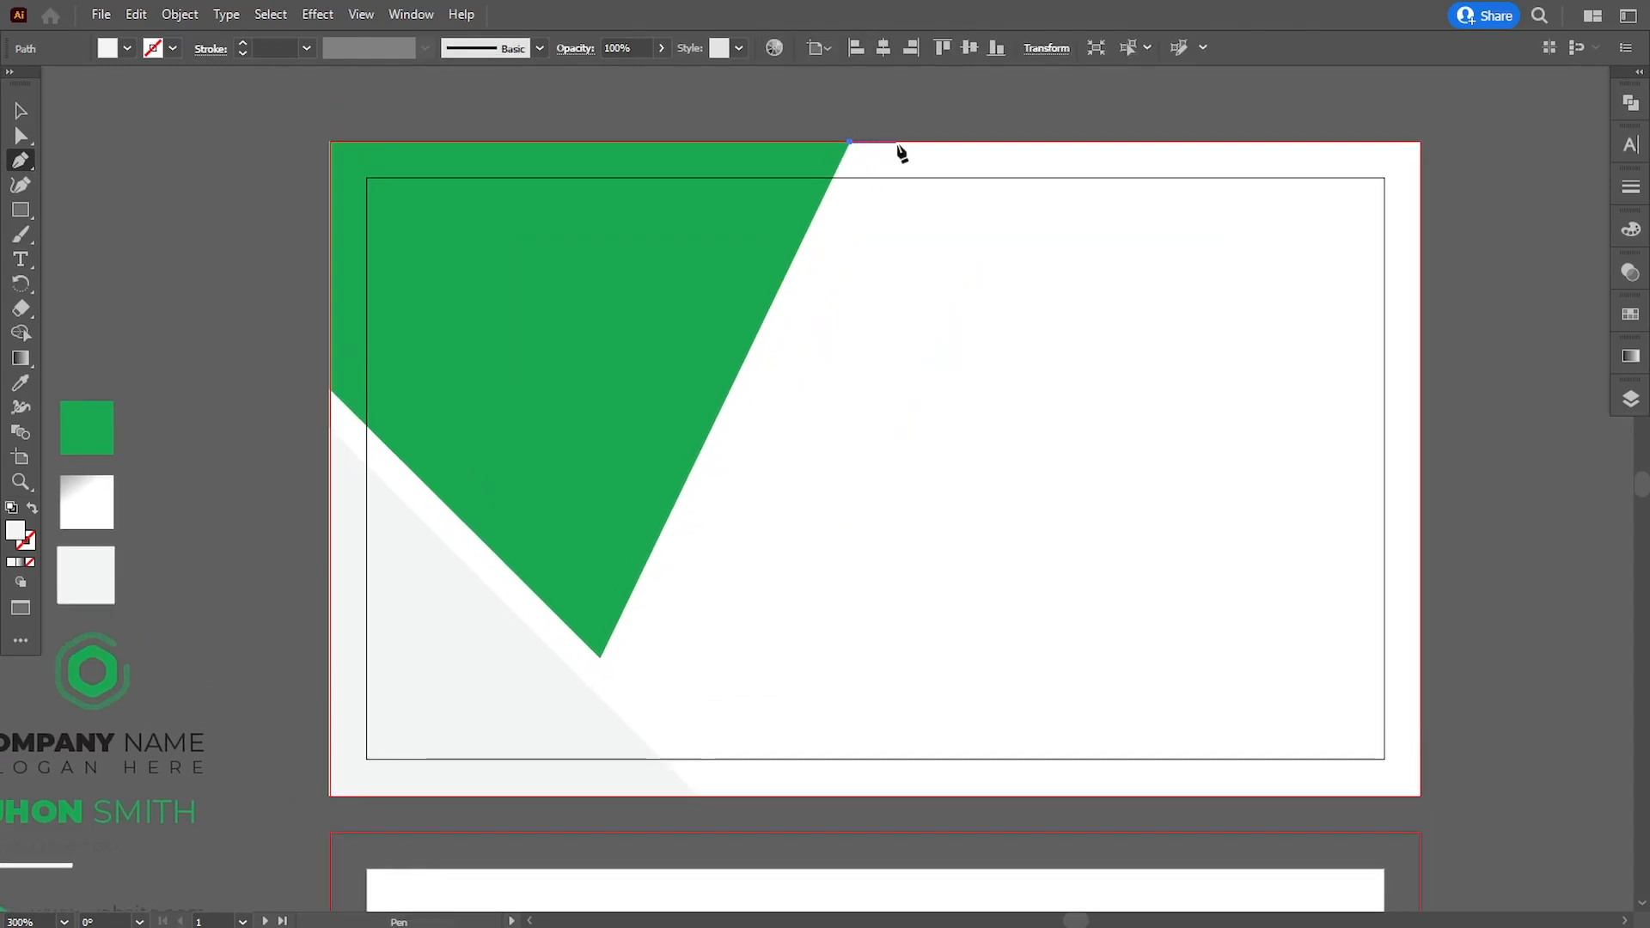
click(904, 142)
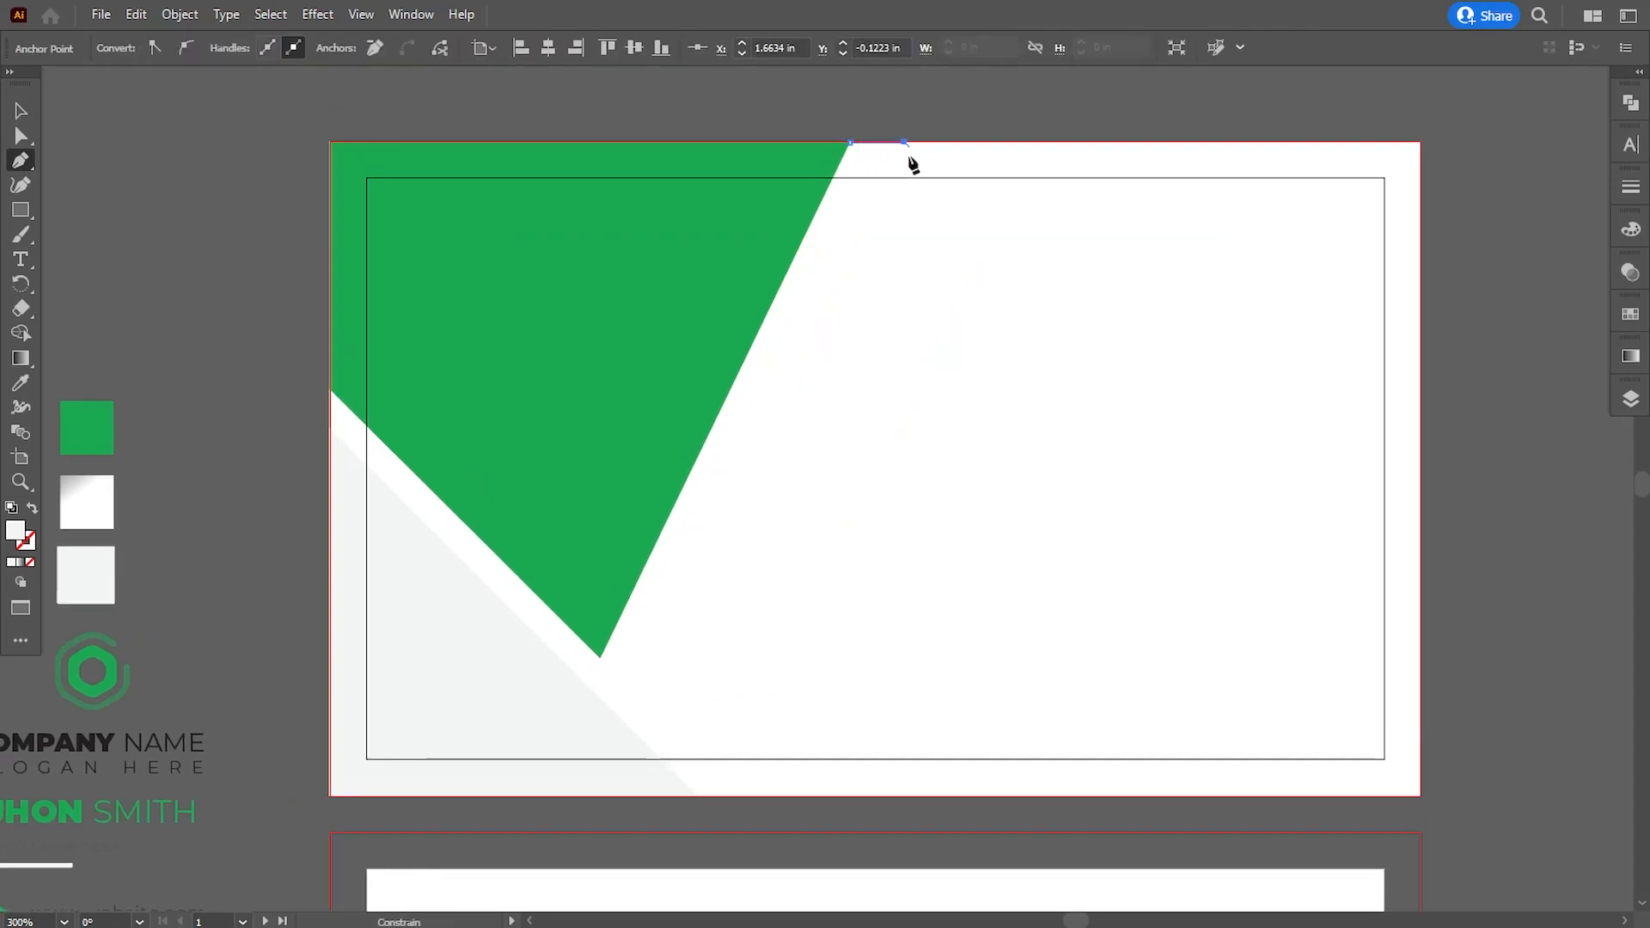
click(600, 658)
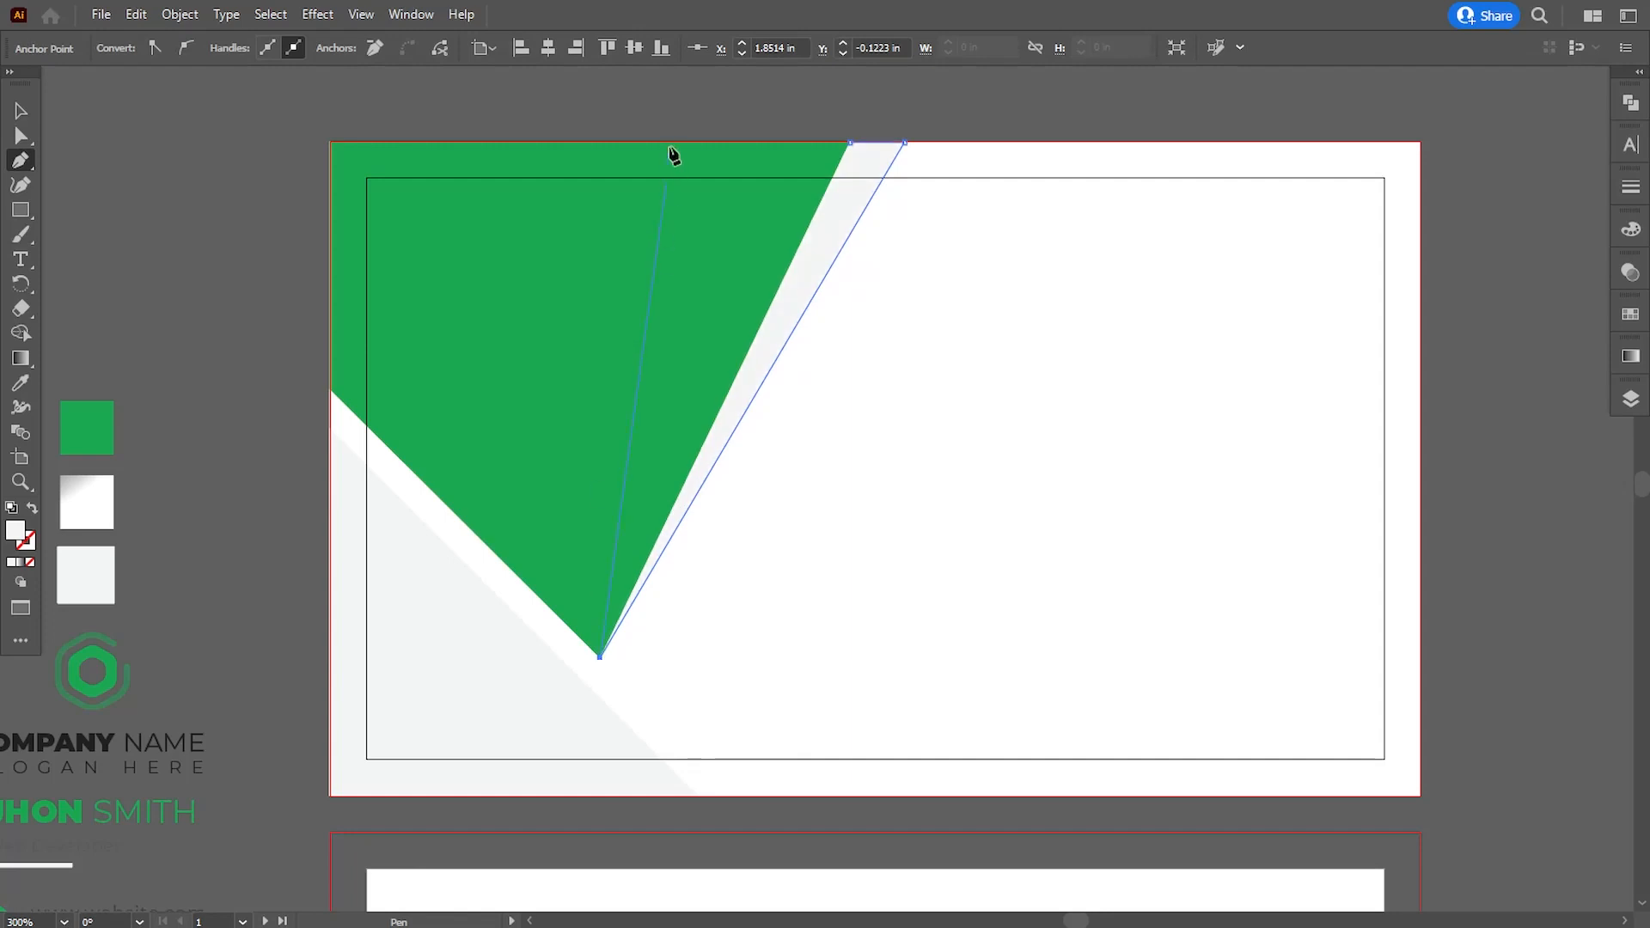
click(823, 142)
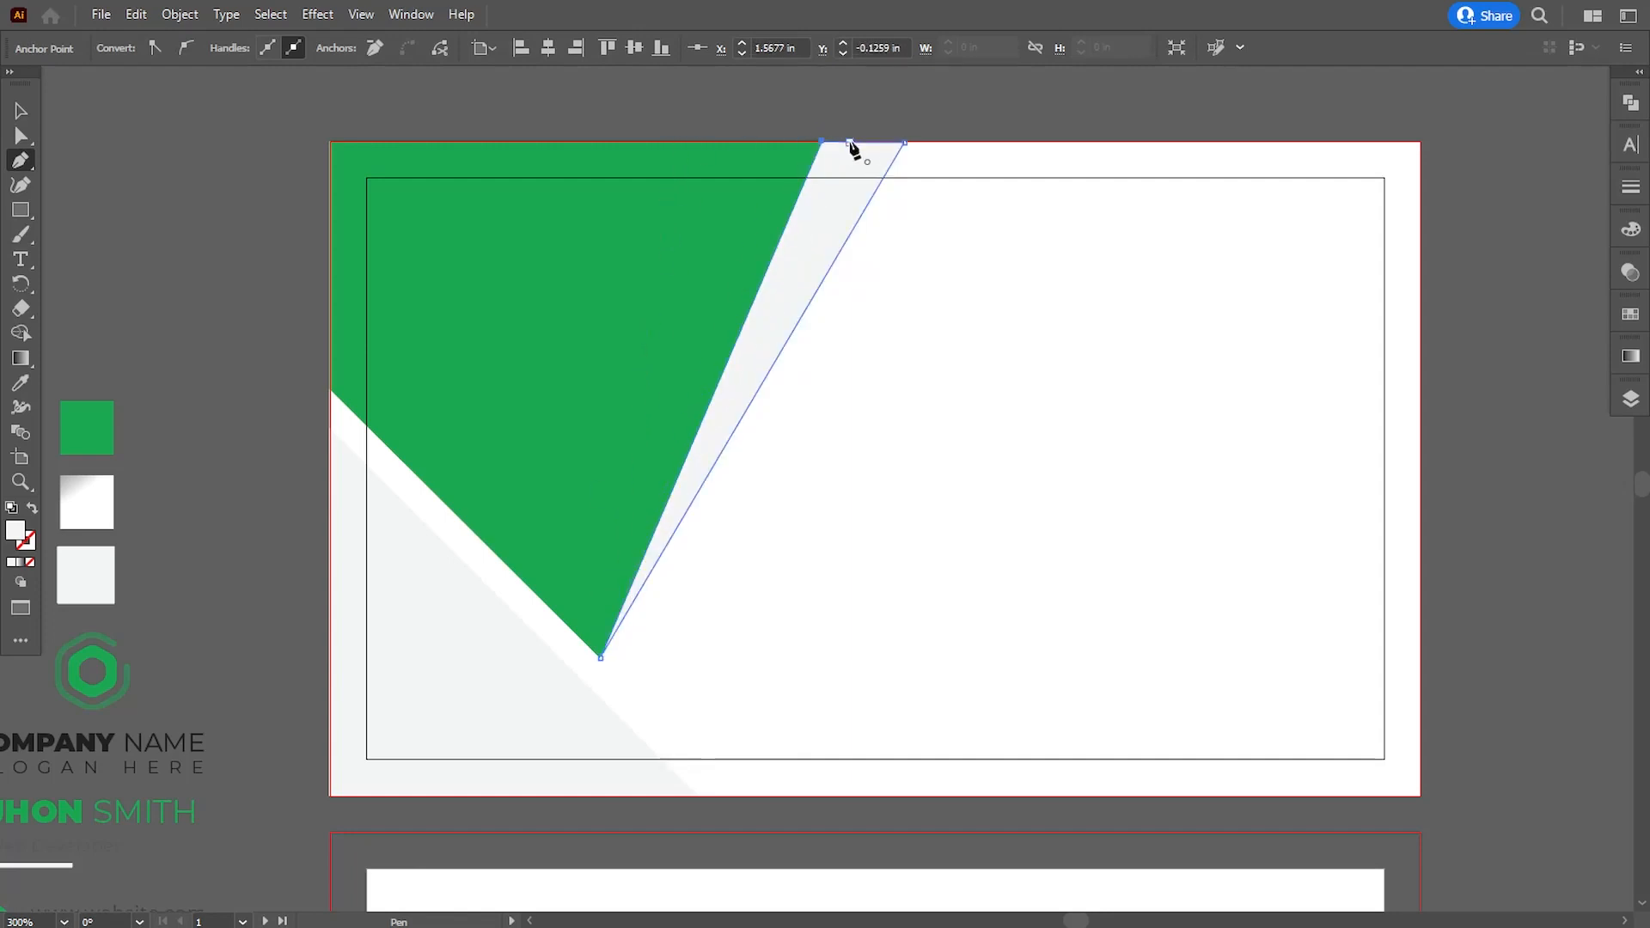
- Fill the sliver with the gradient swatch's colors and shift the gradient midpoint to about 64%
drag(625, 362, 645, 357)
click(20, 383)
click(118, 491)
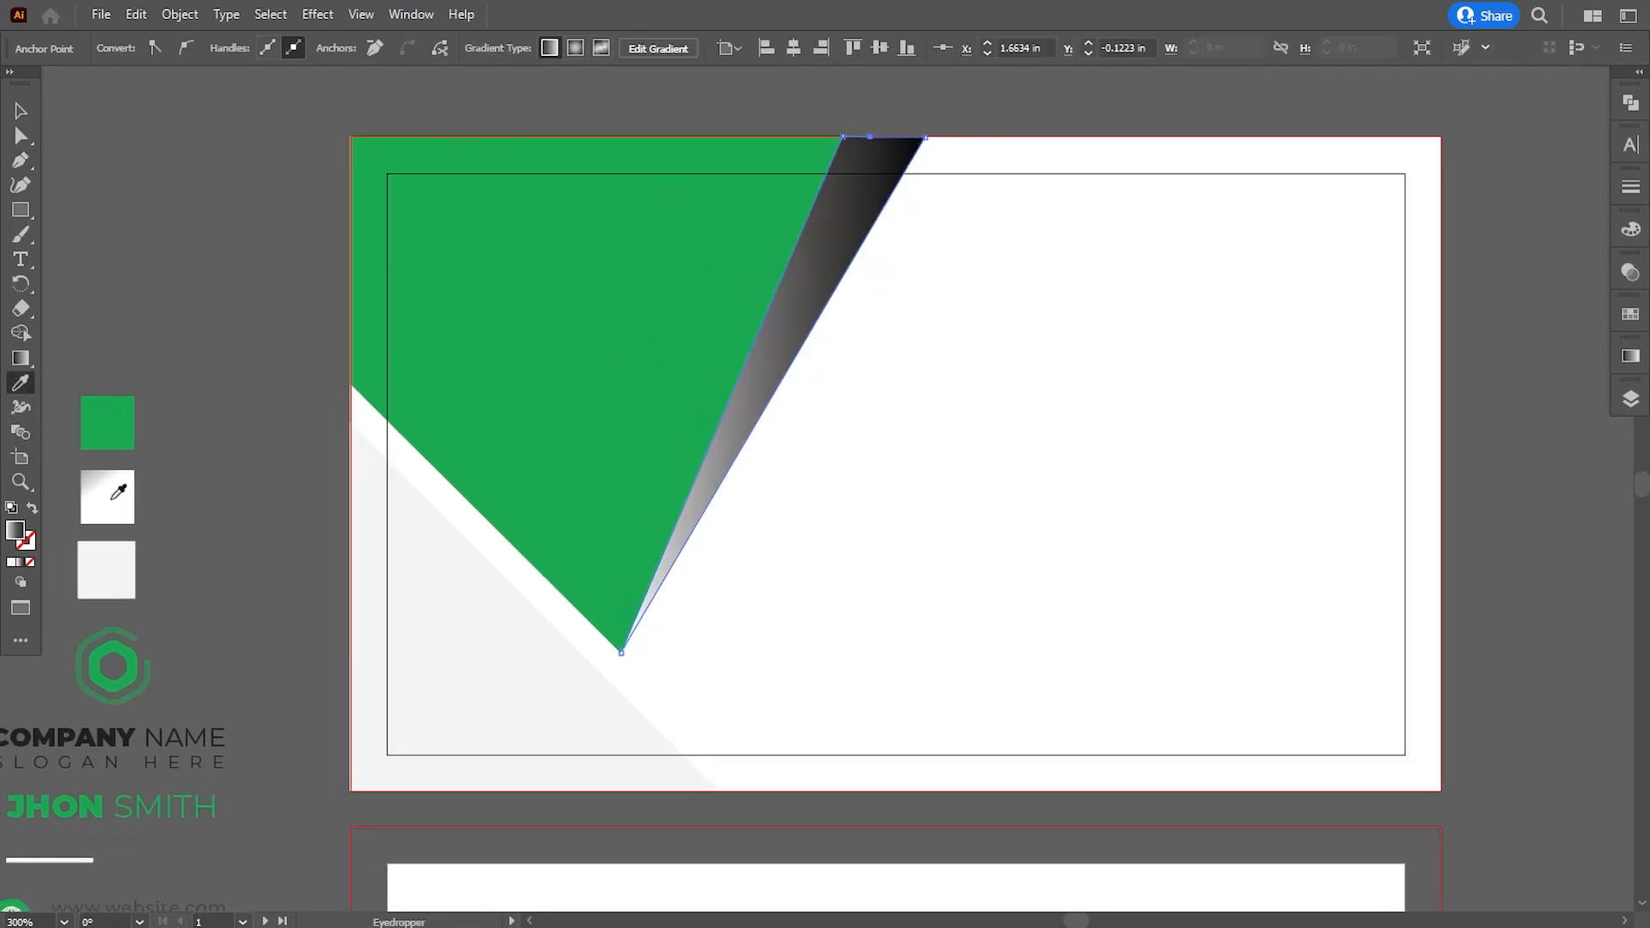
click(1631, 357)
drag(1476, 517, 1503, 518)
- Angle the sliver's gradient to about 69.5° so it fades from grey at the top to white toward the tip
click(21, 358)
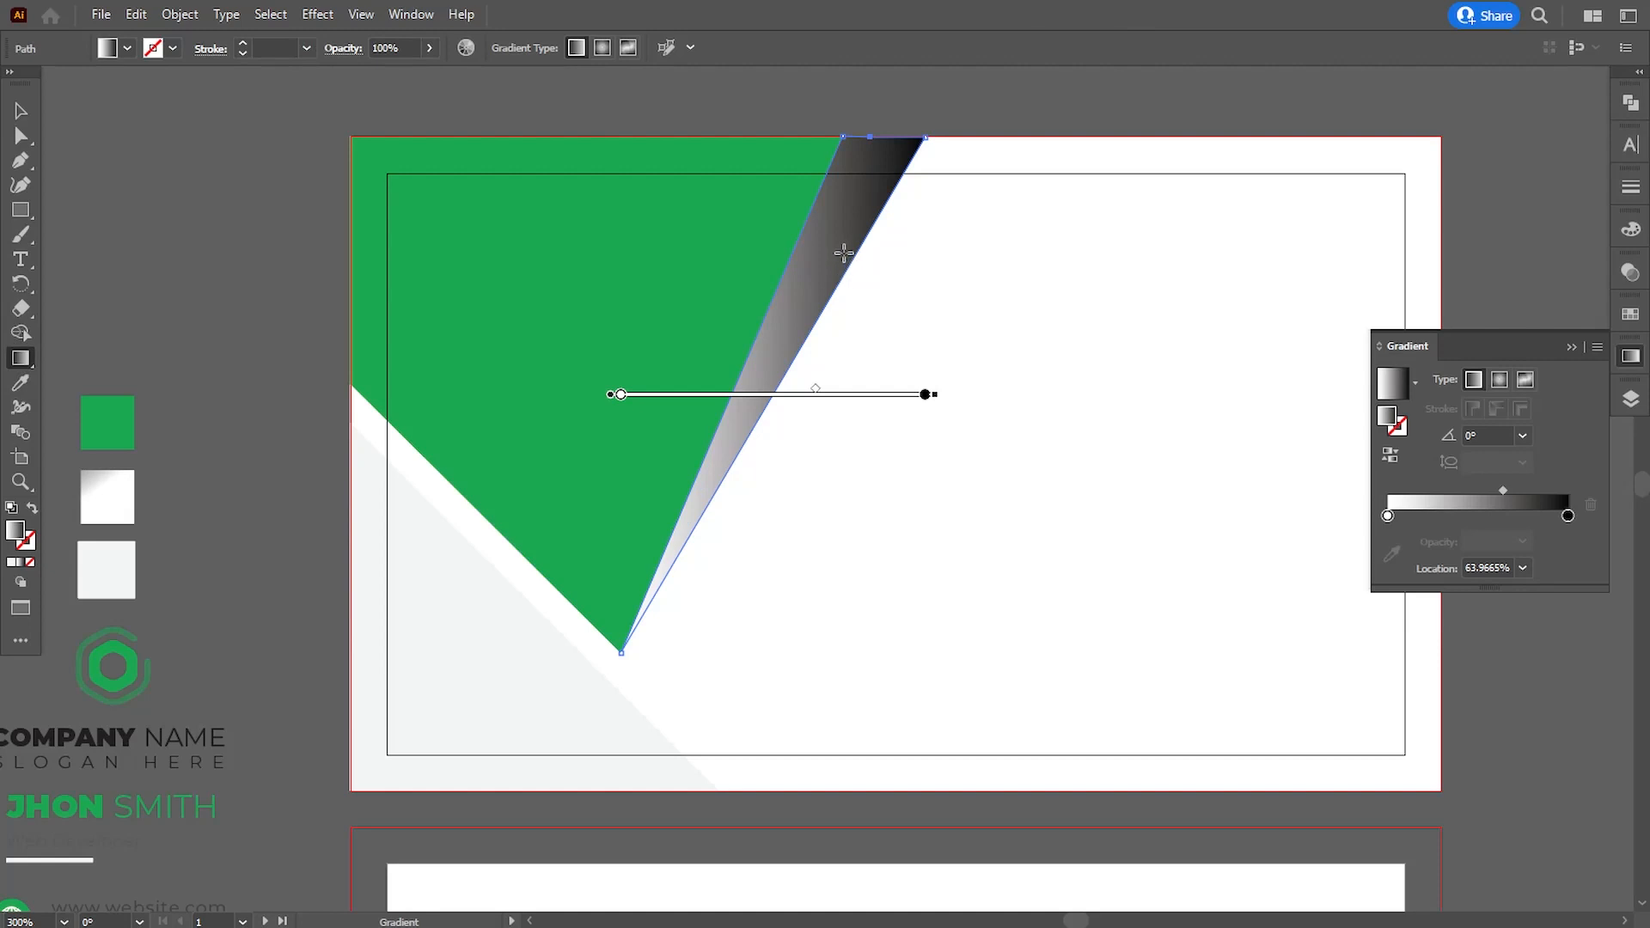
drag(916, 88, 779, 512)
mouse_move(656, 549)
mouse_down()
mouse_move(935, 60)
mouse_move(935, 215)
mouse_move(1072, 100)
mouse_move(1091, 234)
mouse_up()
drag(1018, 886, 963, 267)
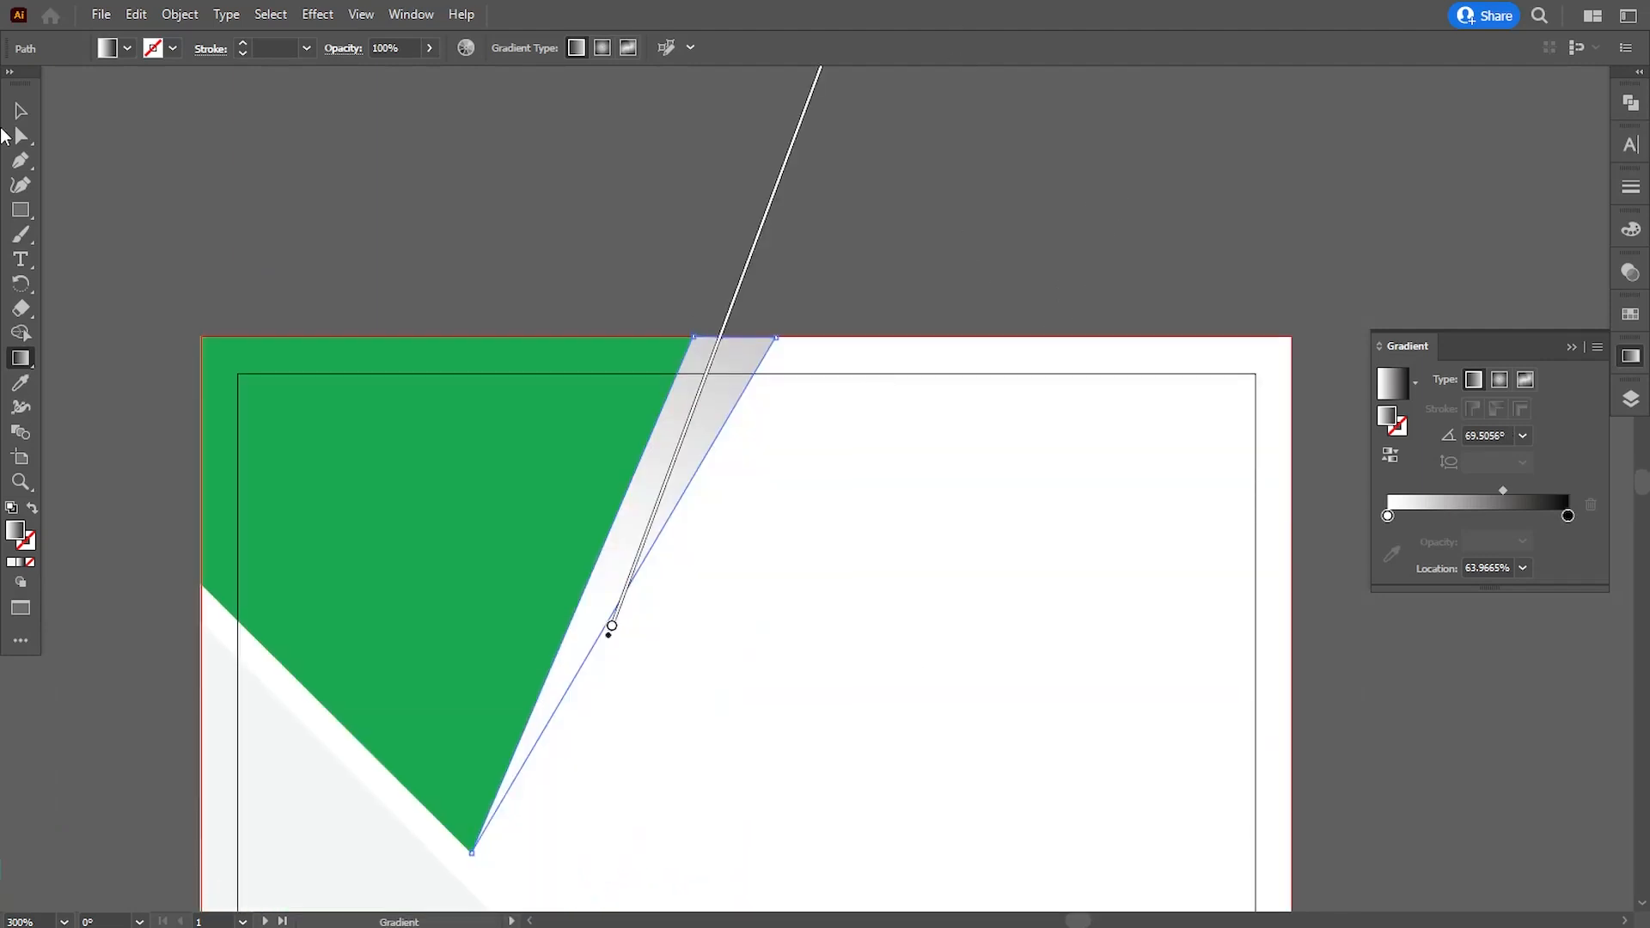
- Align the gradient sliver's middle upper anchor with the first card's top bleed line
click(21, 136)
click(461, 295)
click(754, 361)
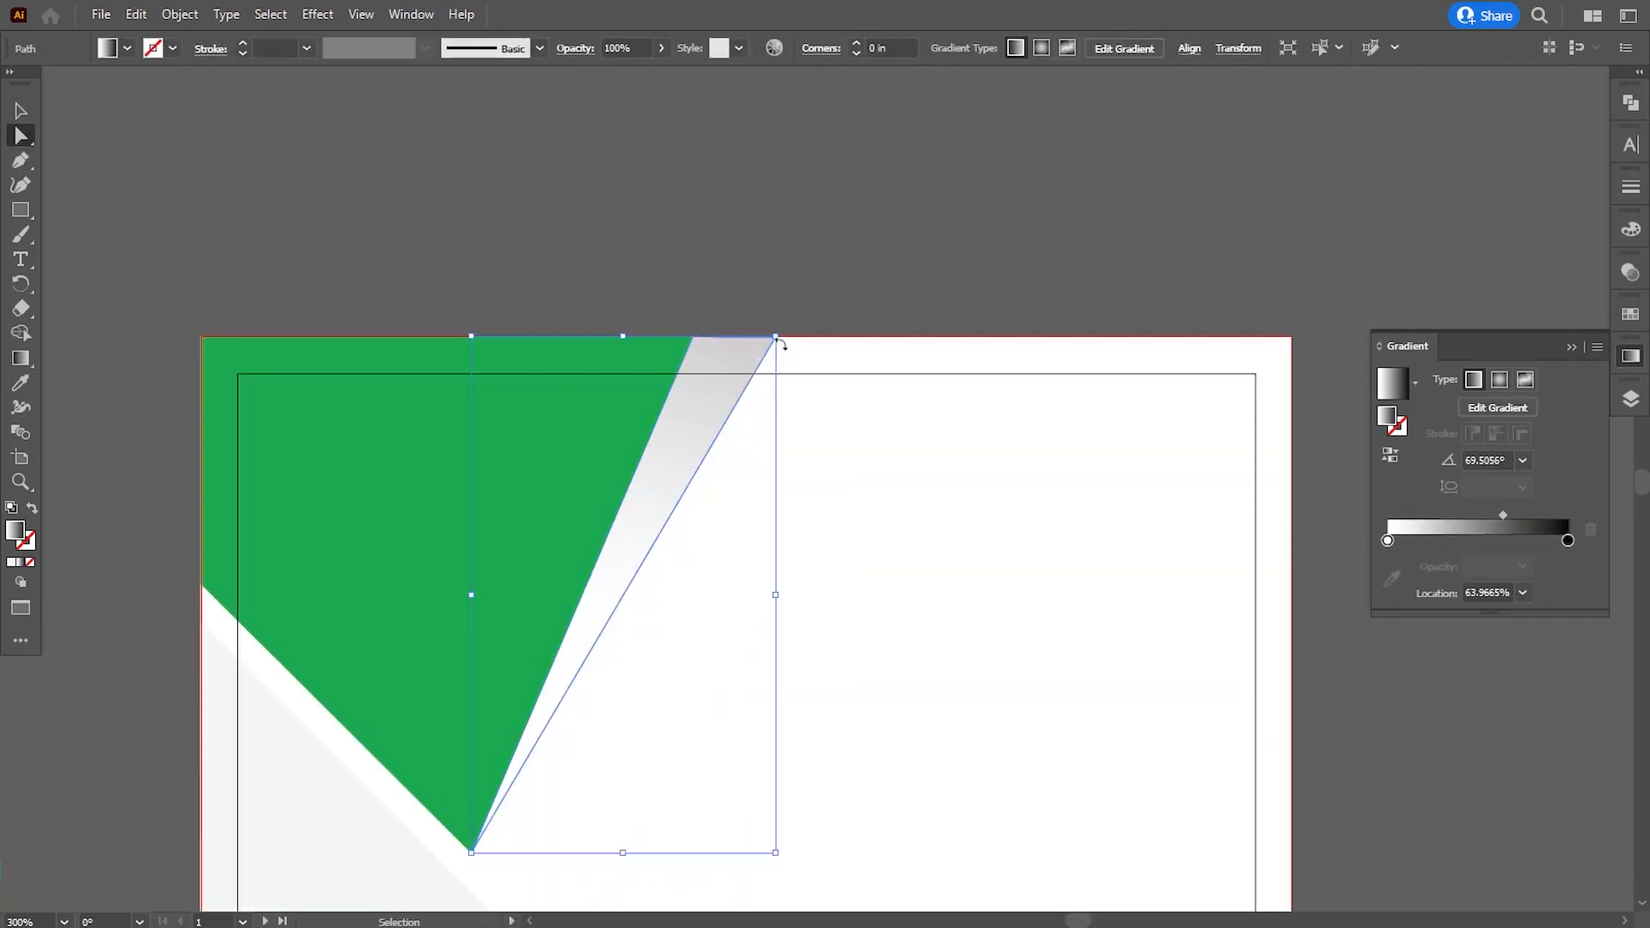
key(ctrl+plus)
key(ctrl+plus)
drag(961, 190, 790, 523)
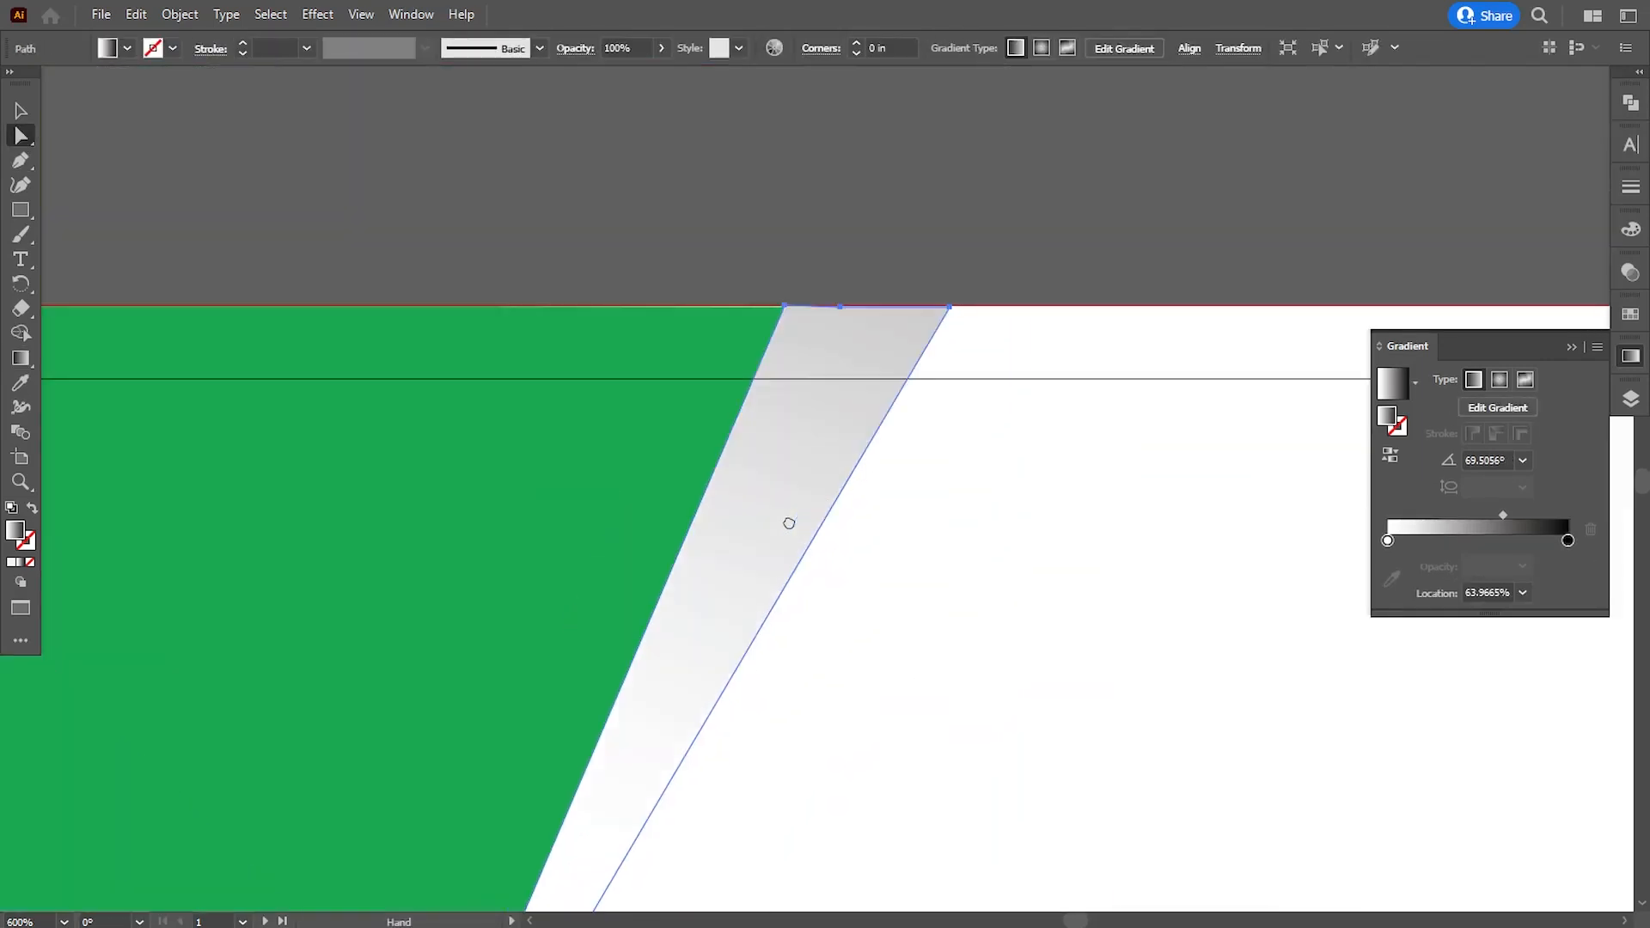
click(951, 309)
key(ctrl+plus)
key(ctrl+plus)
drag(592, 493, 603, 486)
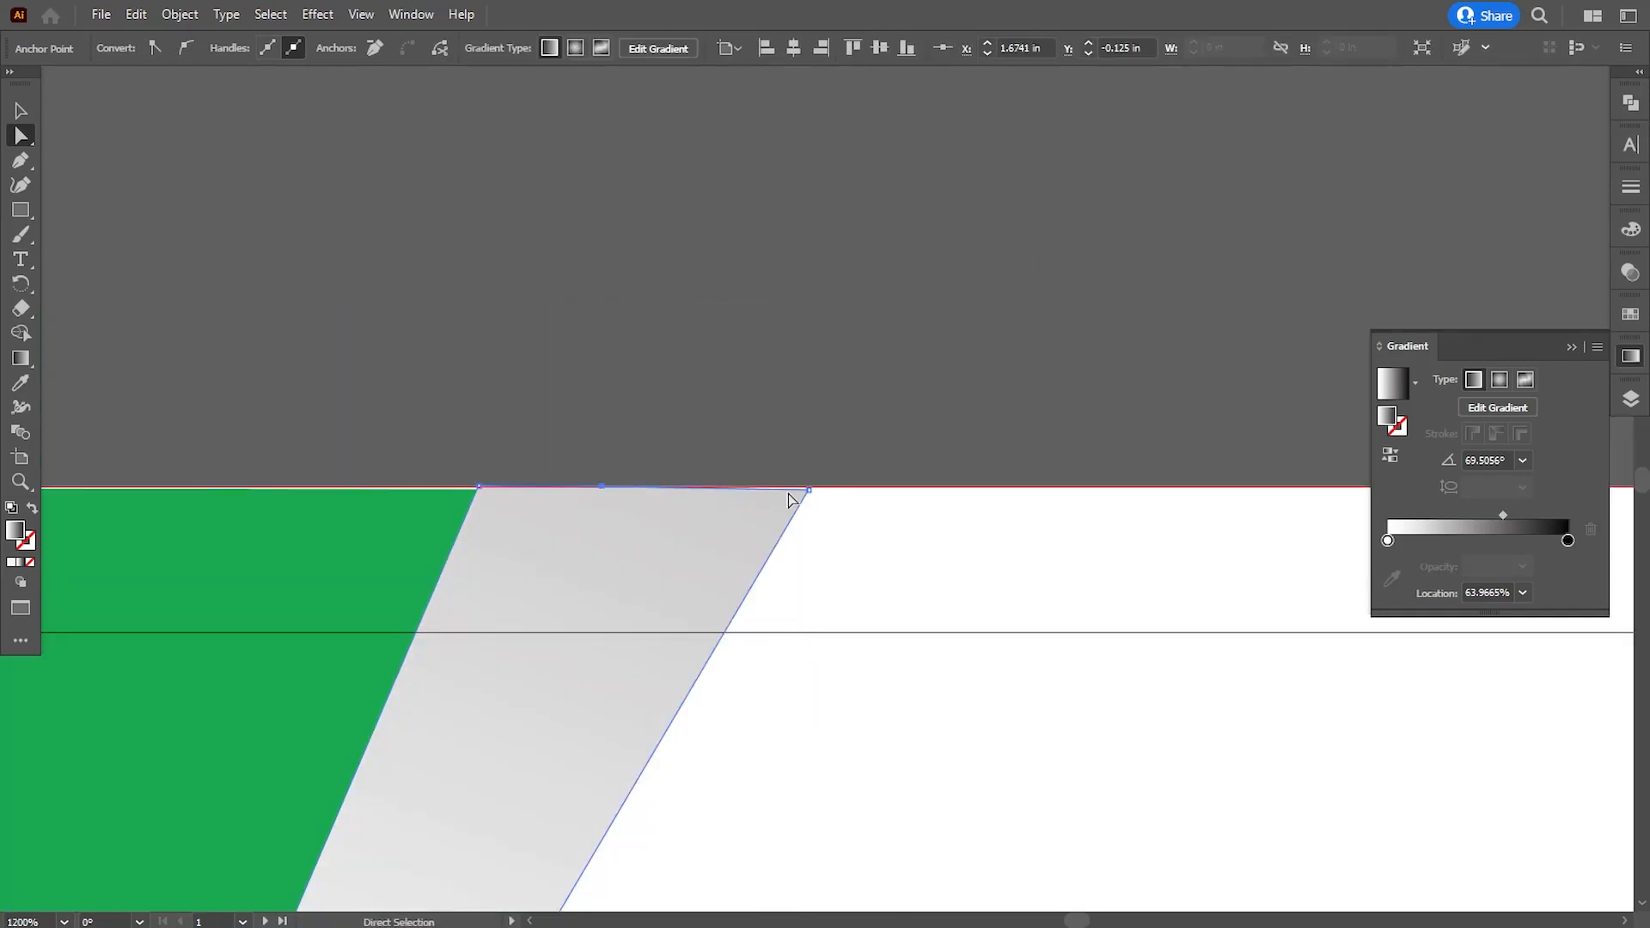
- Narrow the gradient sliver by moving its upper-right anchor left along the top bleed line and nudging it slightly further
drag(808, 490, 746, 492)
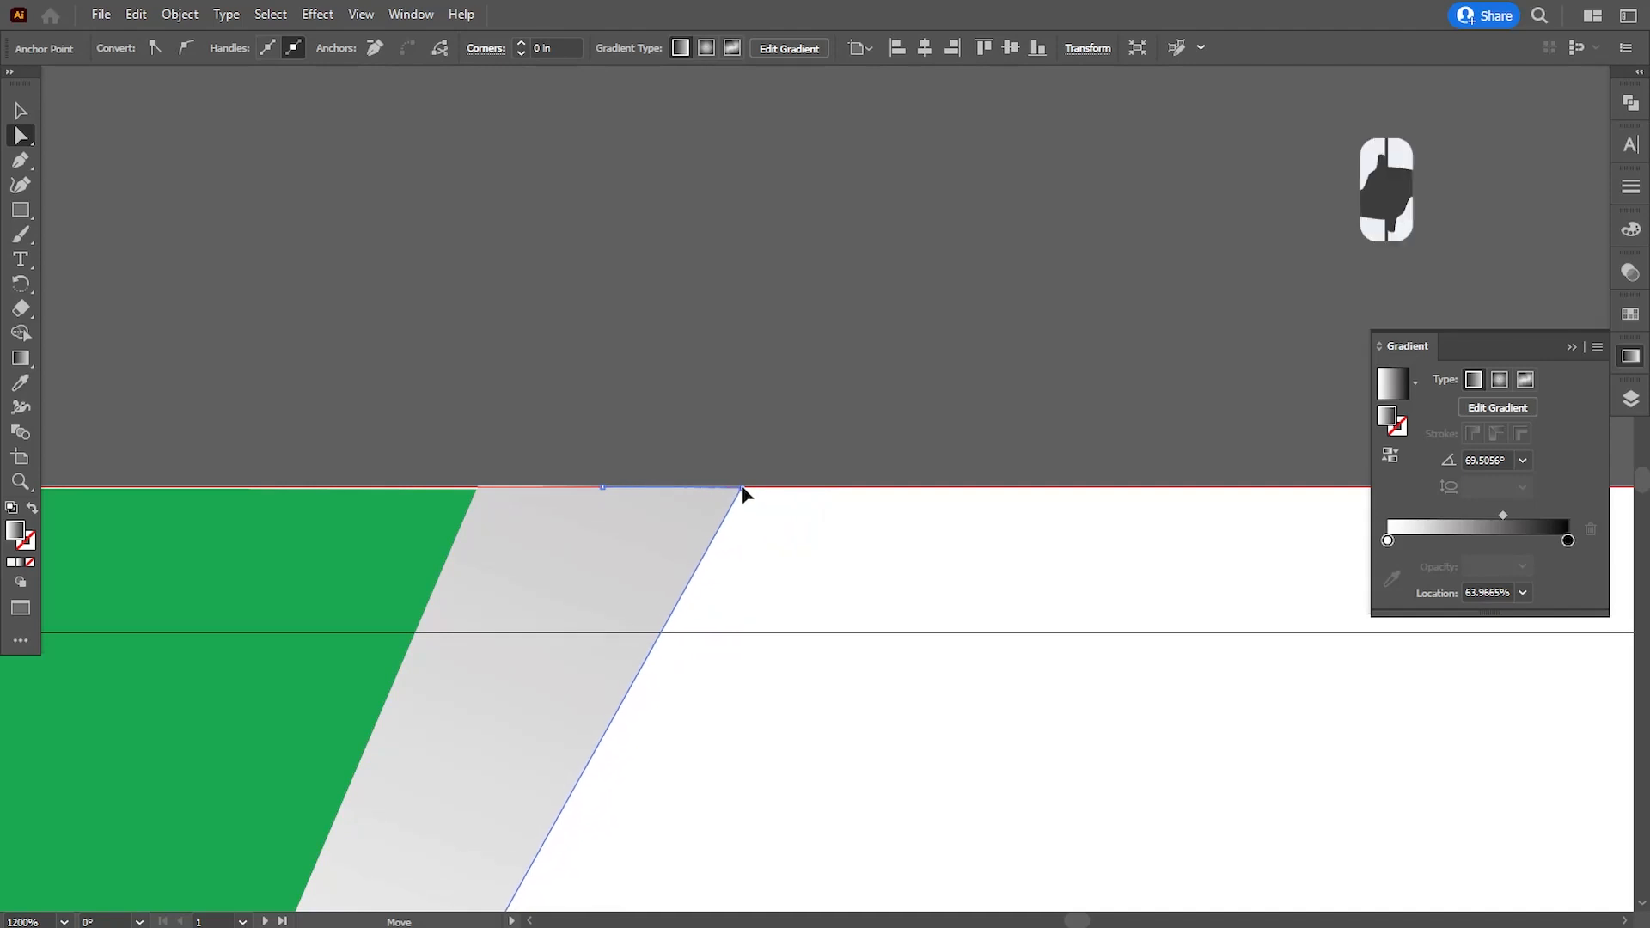
click(796, 431)
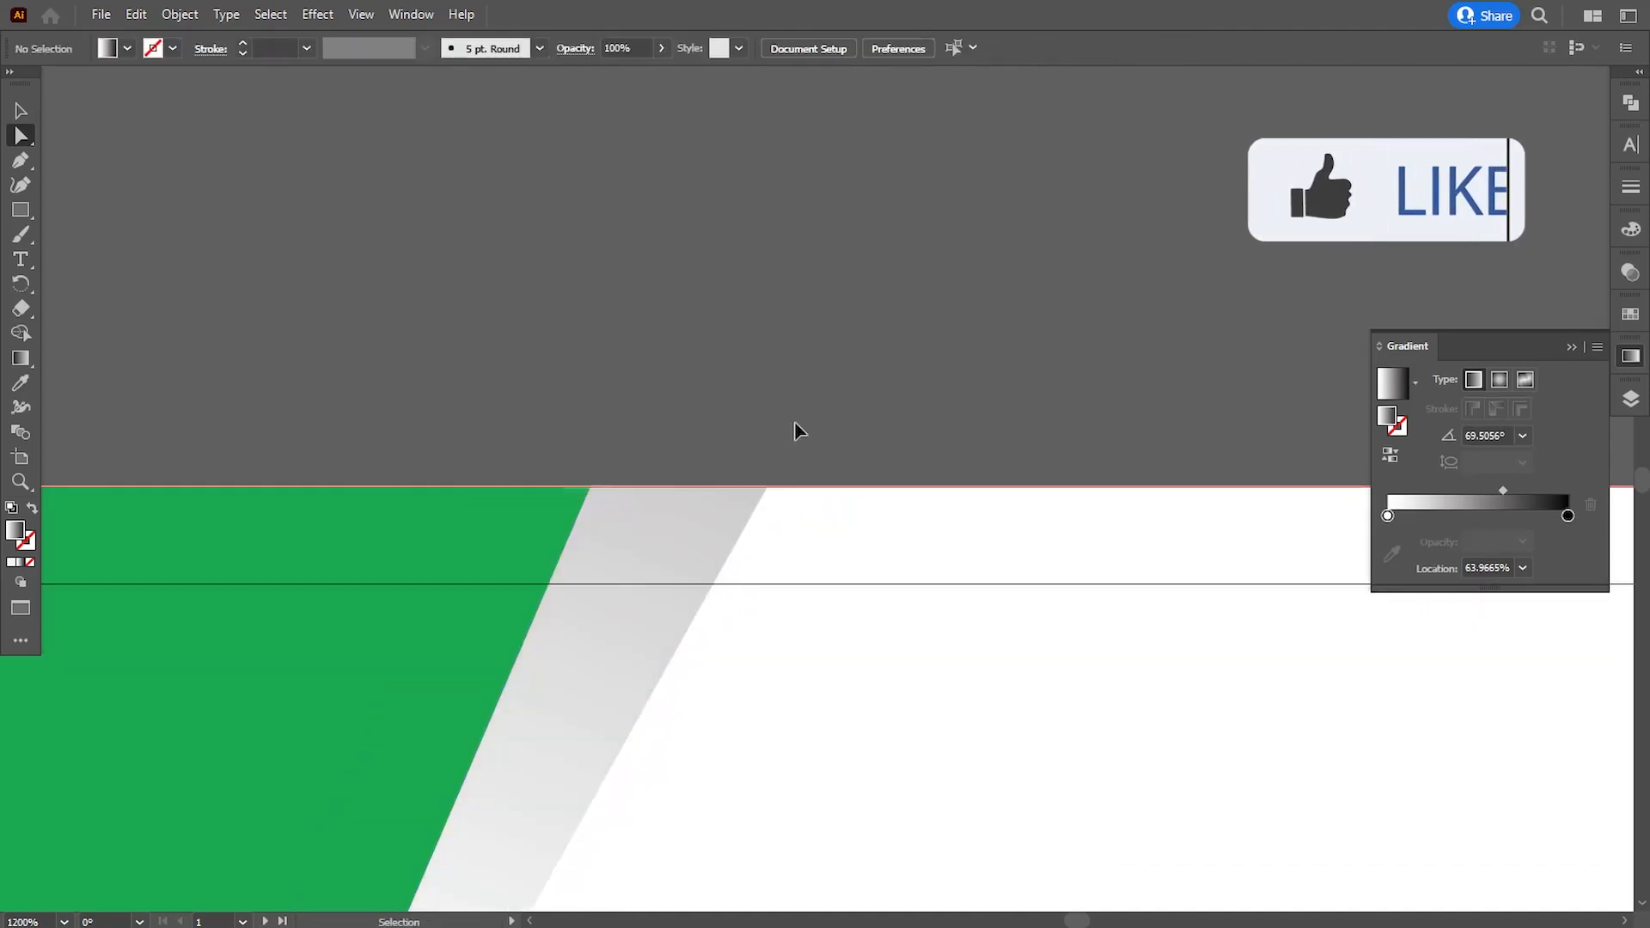
key(ctrl+minus)
key(ctrl+minus)
key(ctrl+minus)
key(ctrl+minus)
key(ctrl+minus)
key(ctrl+minus)
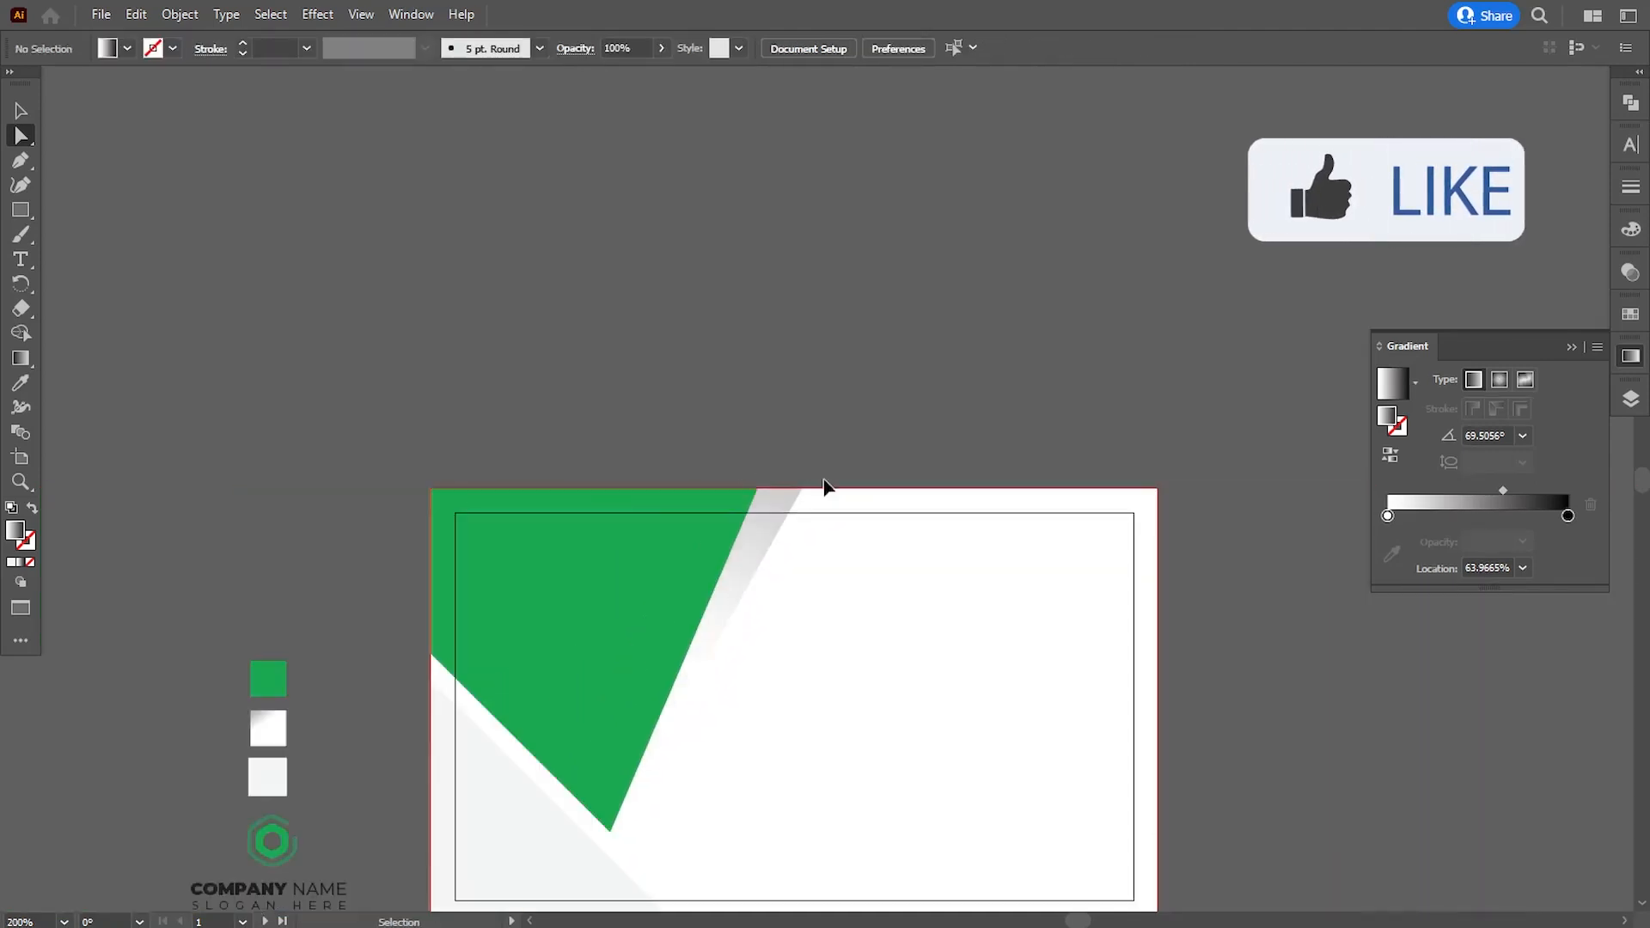
key(ctrl+plus)
key(ctrl+plus)
drag(790, 552, 815, 363)
click(812, 306)
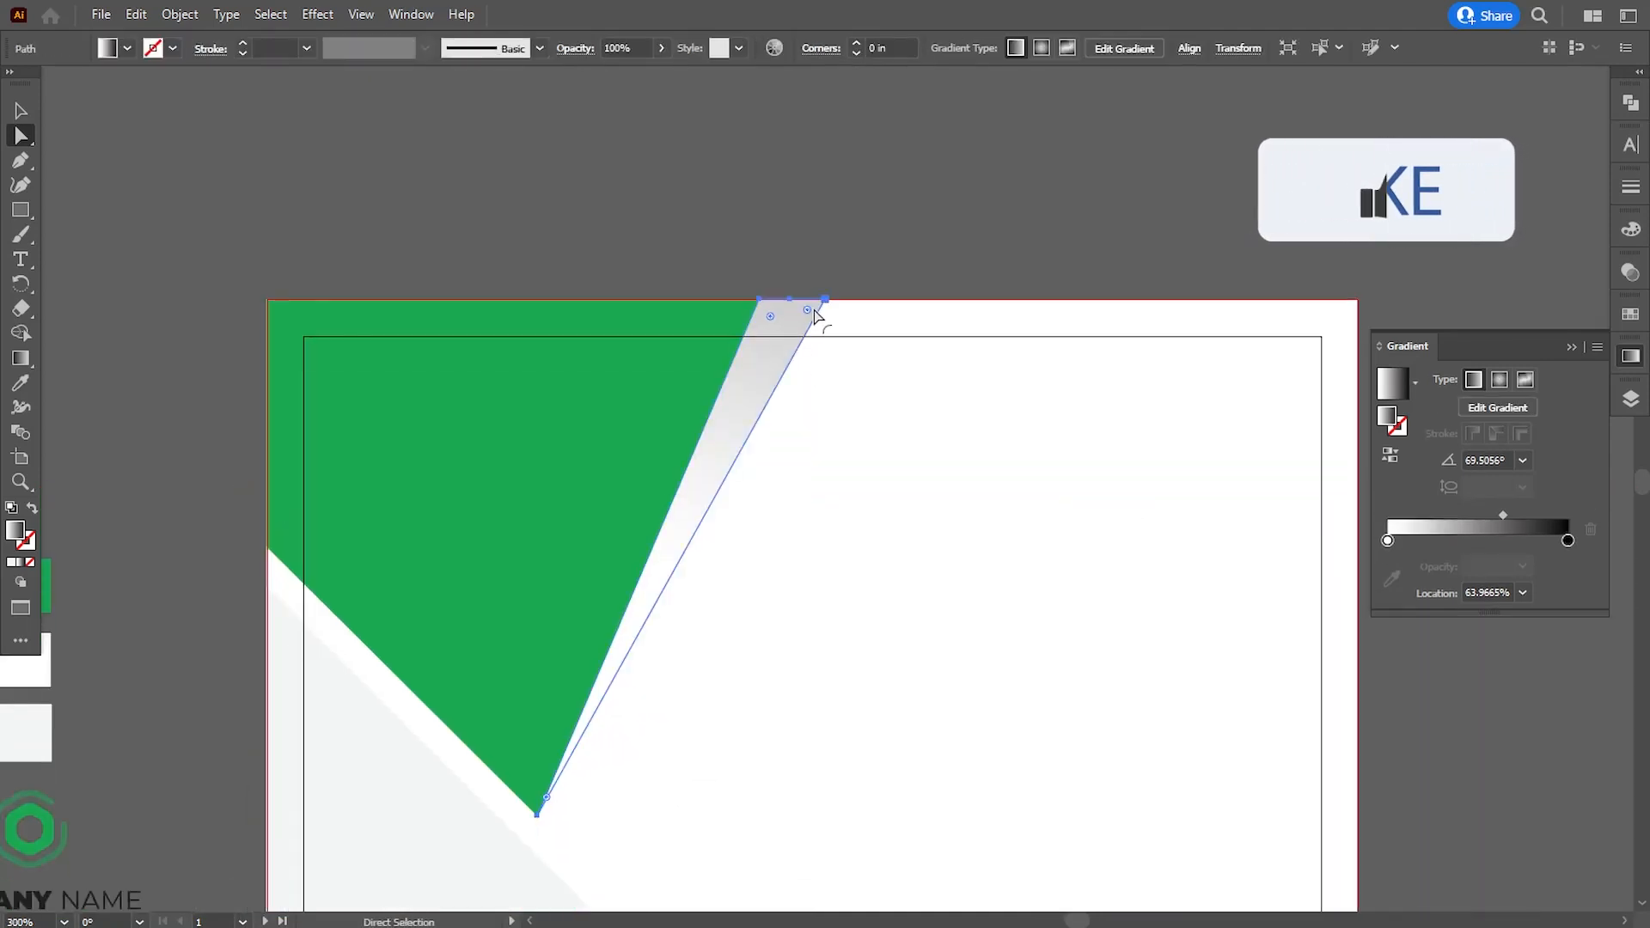
click(824, 301)
key(Left)
key(Left)
click(899, 261)
- Draw a closed Pen triangle joining the first card's two left bleed corners and a point about 2.64 in across on the bottom bleed line
key(ctrl+minus)
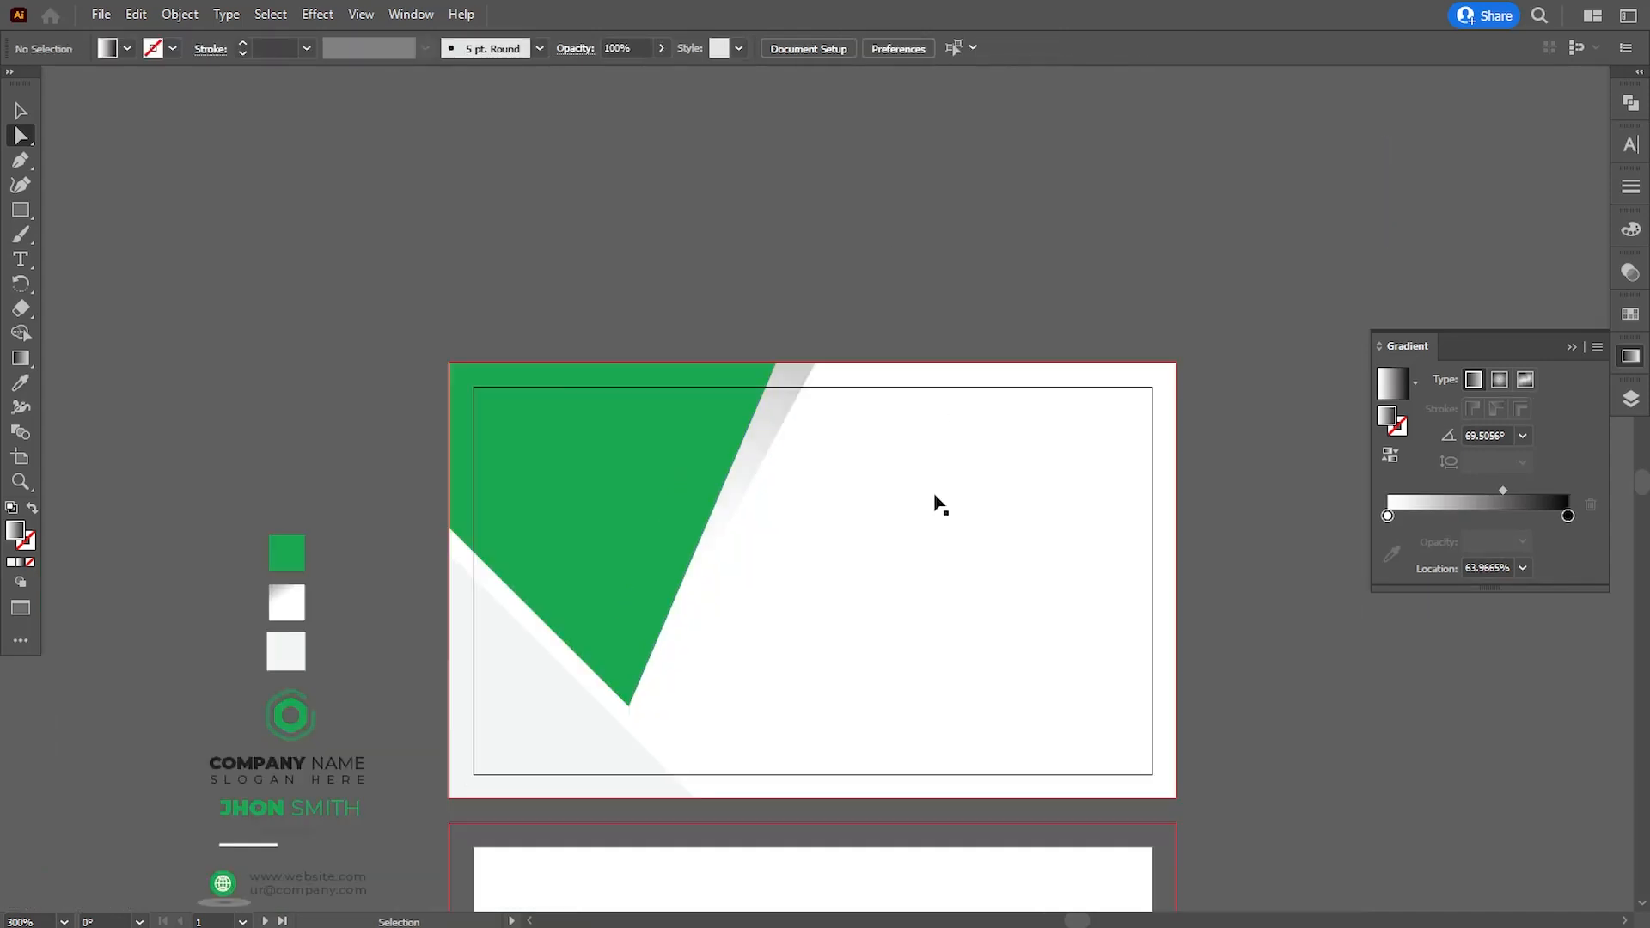
key(ctrl+minus)
key(ctrl+plus)
drag(774, 652, 696, 519)
key(p)
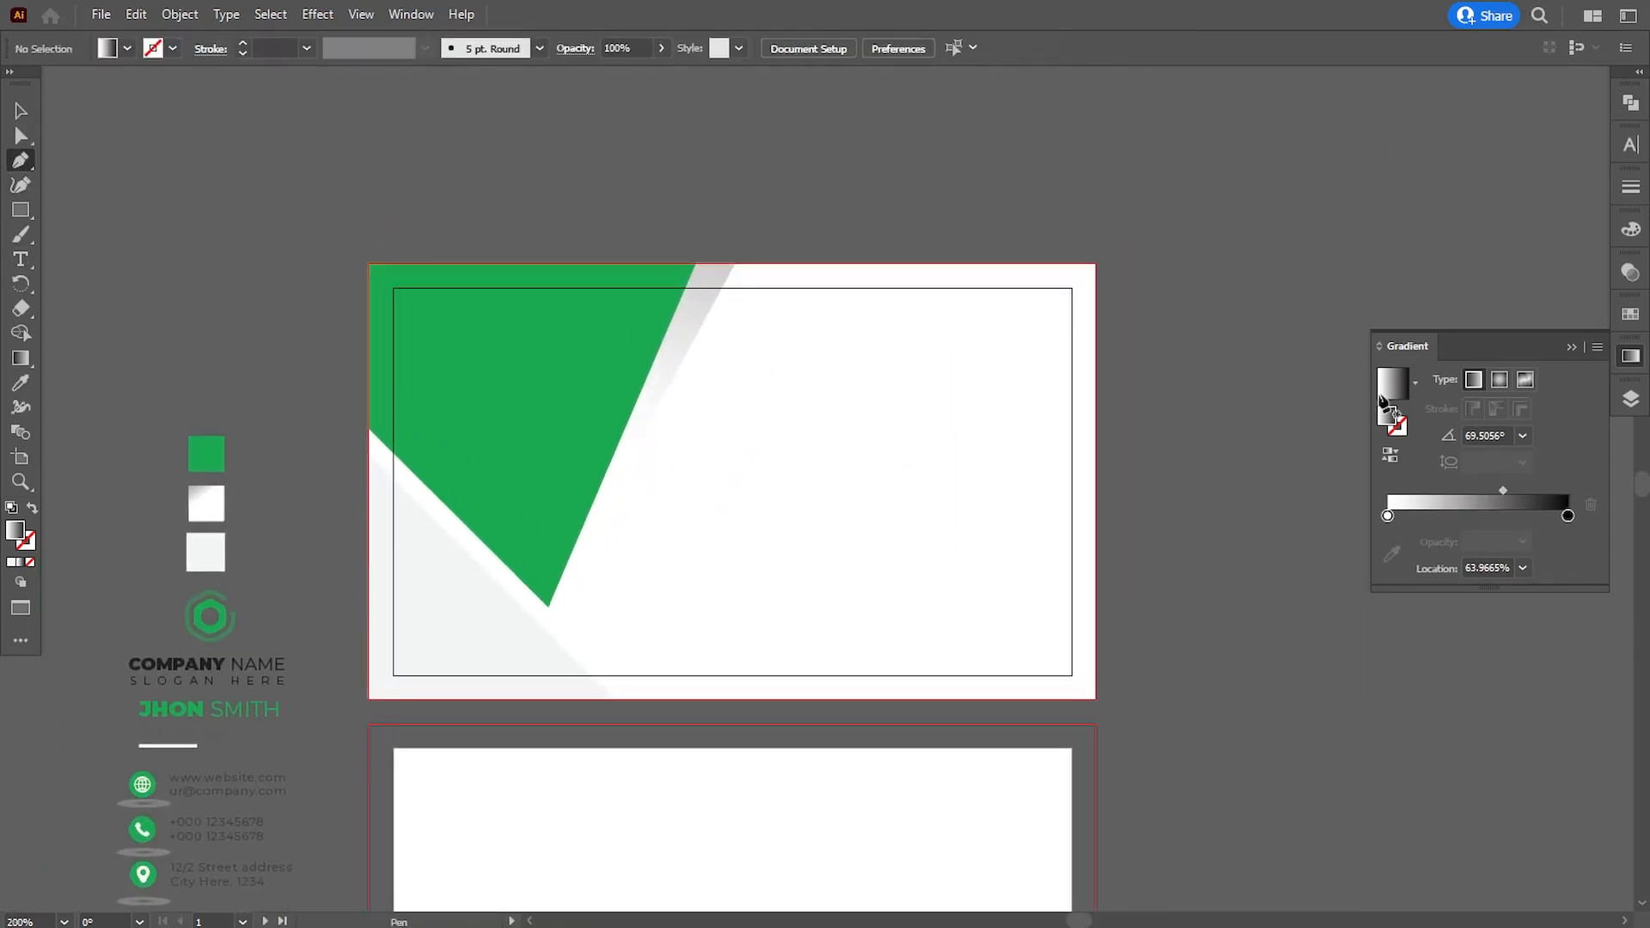
click(1571, 347)
drag(914, 548, 1043, 503)
key(ctrl+plus)
drag(856, 410, 782, 489)
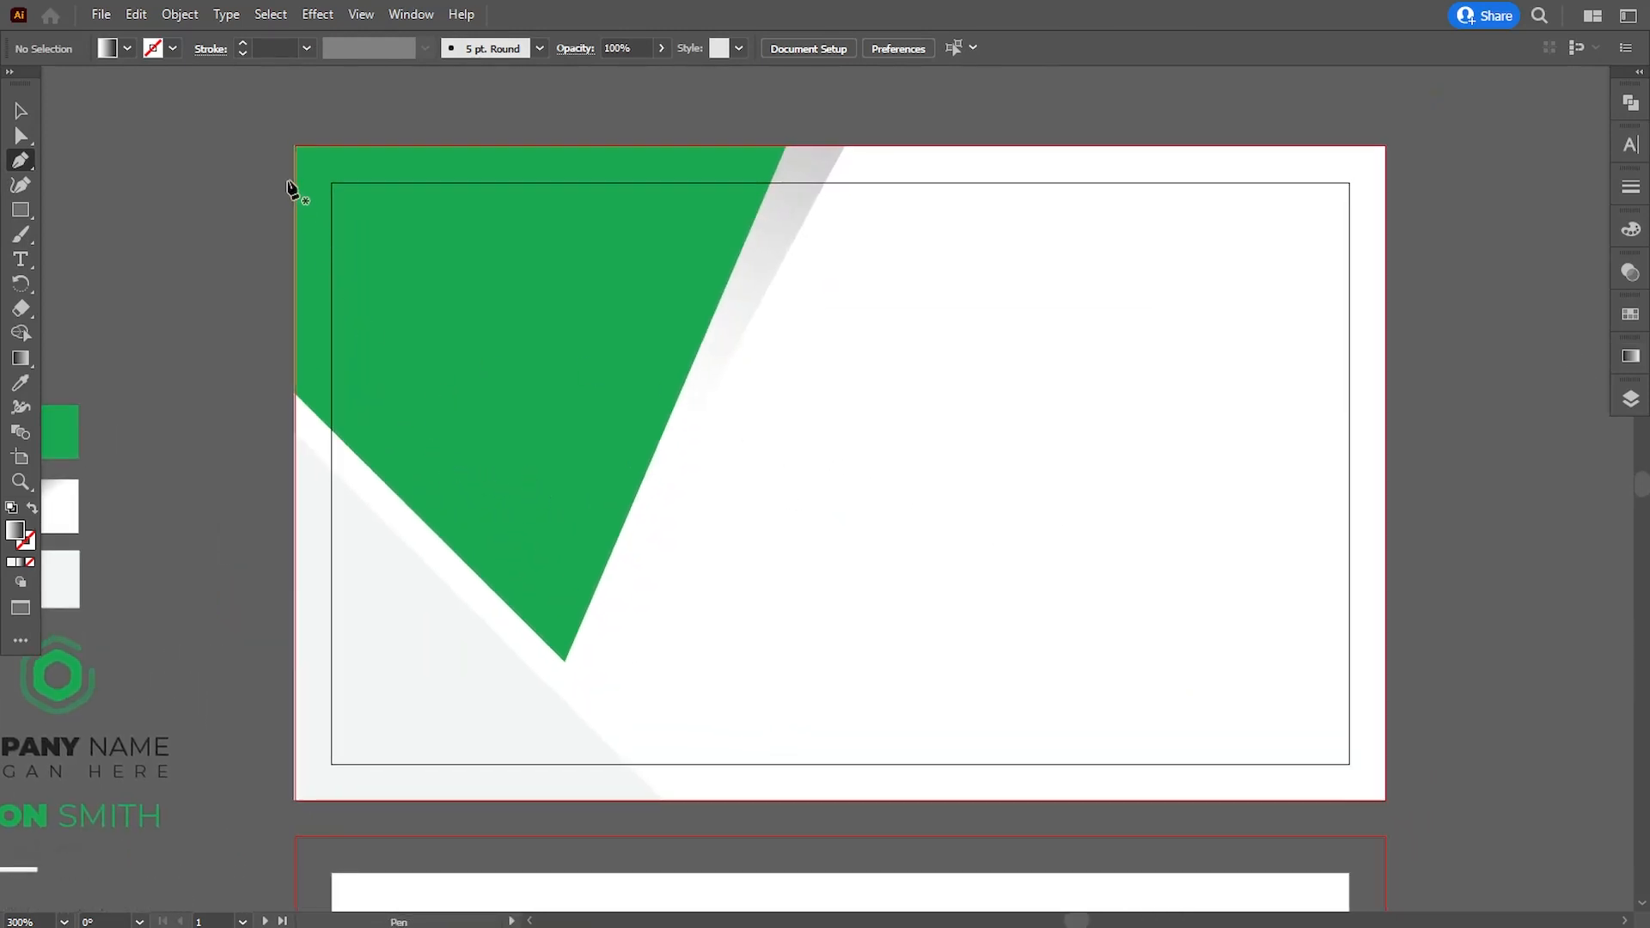
click(295, 147)
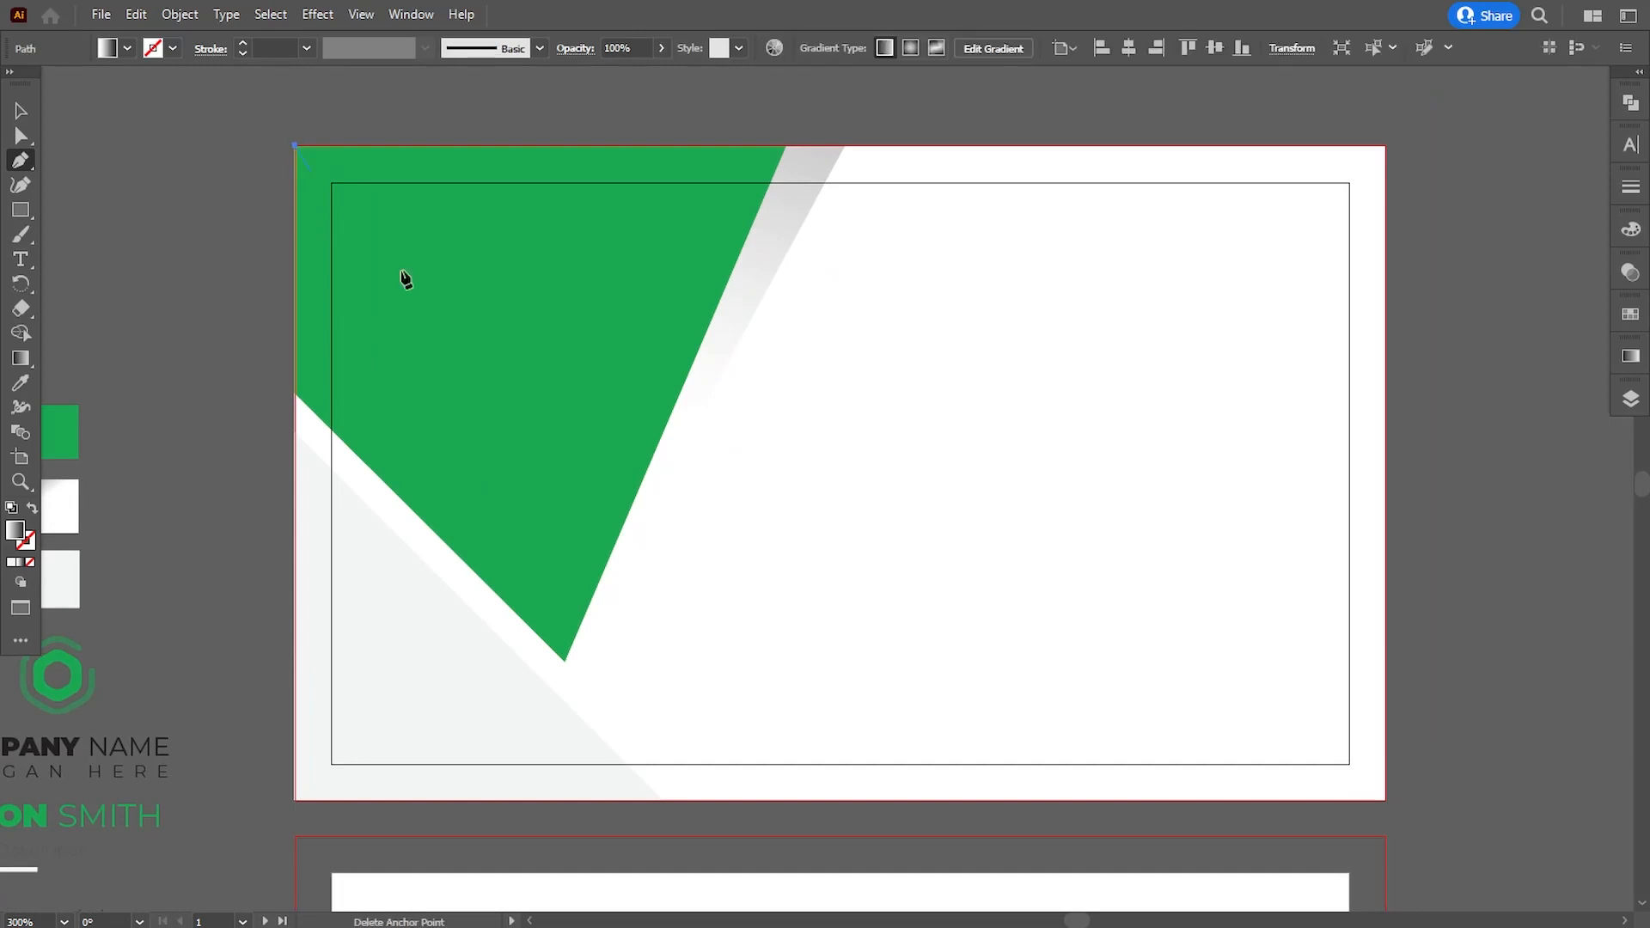
click(1098, 801)
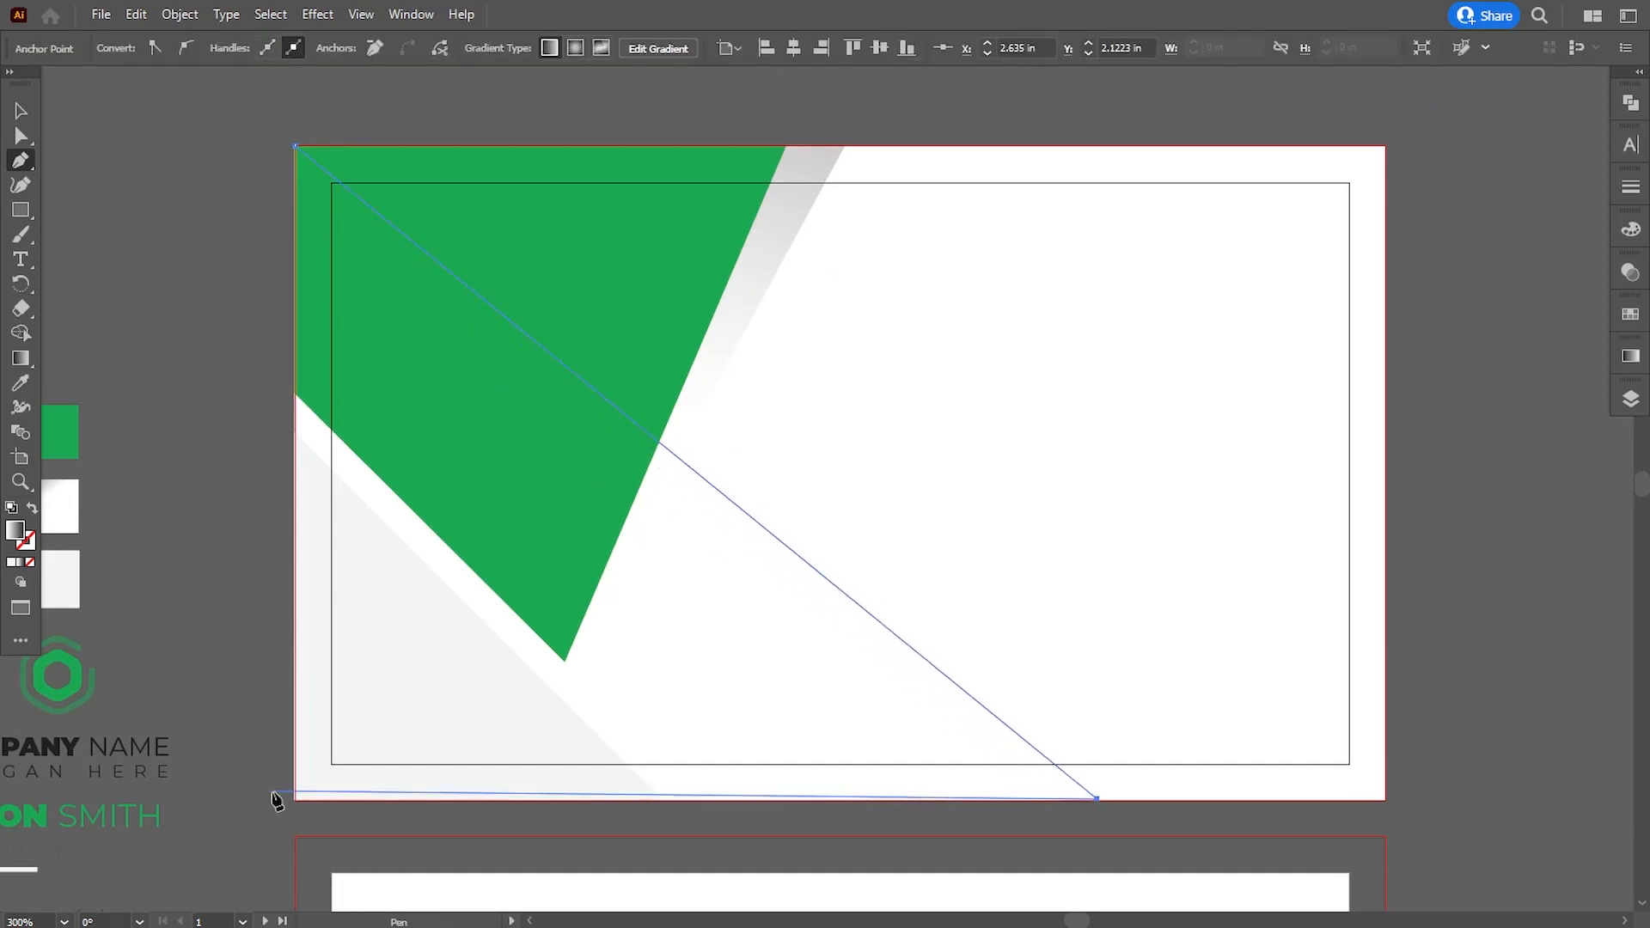
click(295, 801)
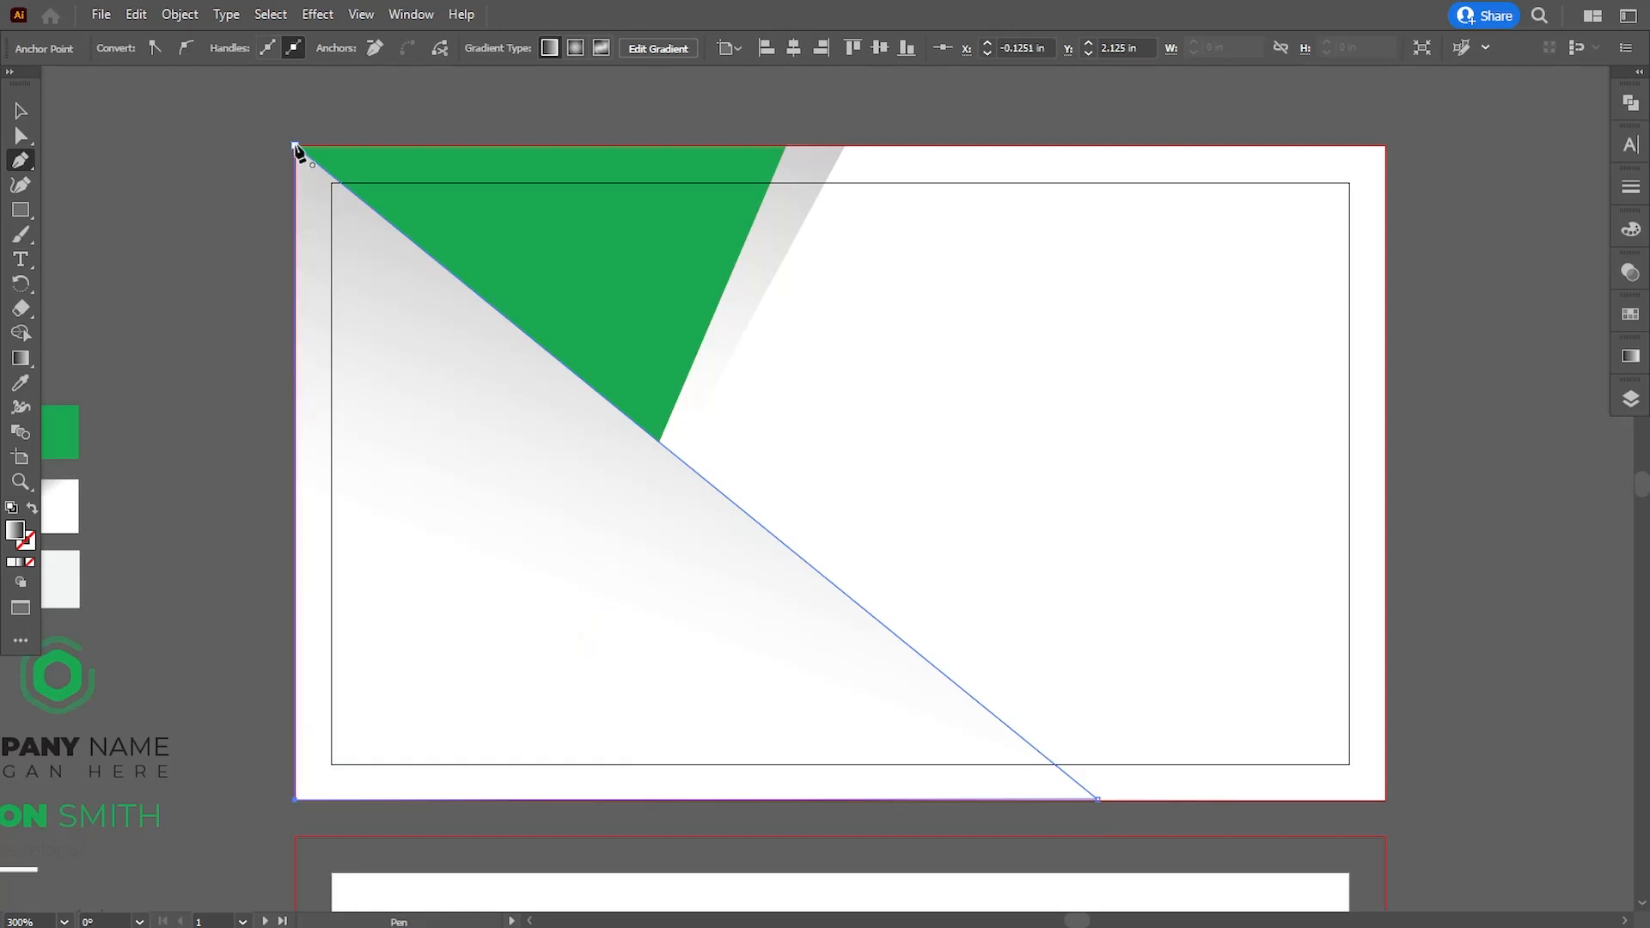
click(295, 148)
- Shift the large triangle's gradient midpoint to about 58%
scroll(548, 436, down, 2)
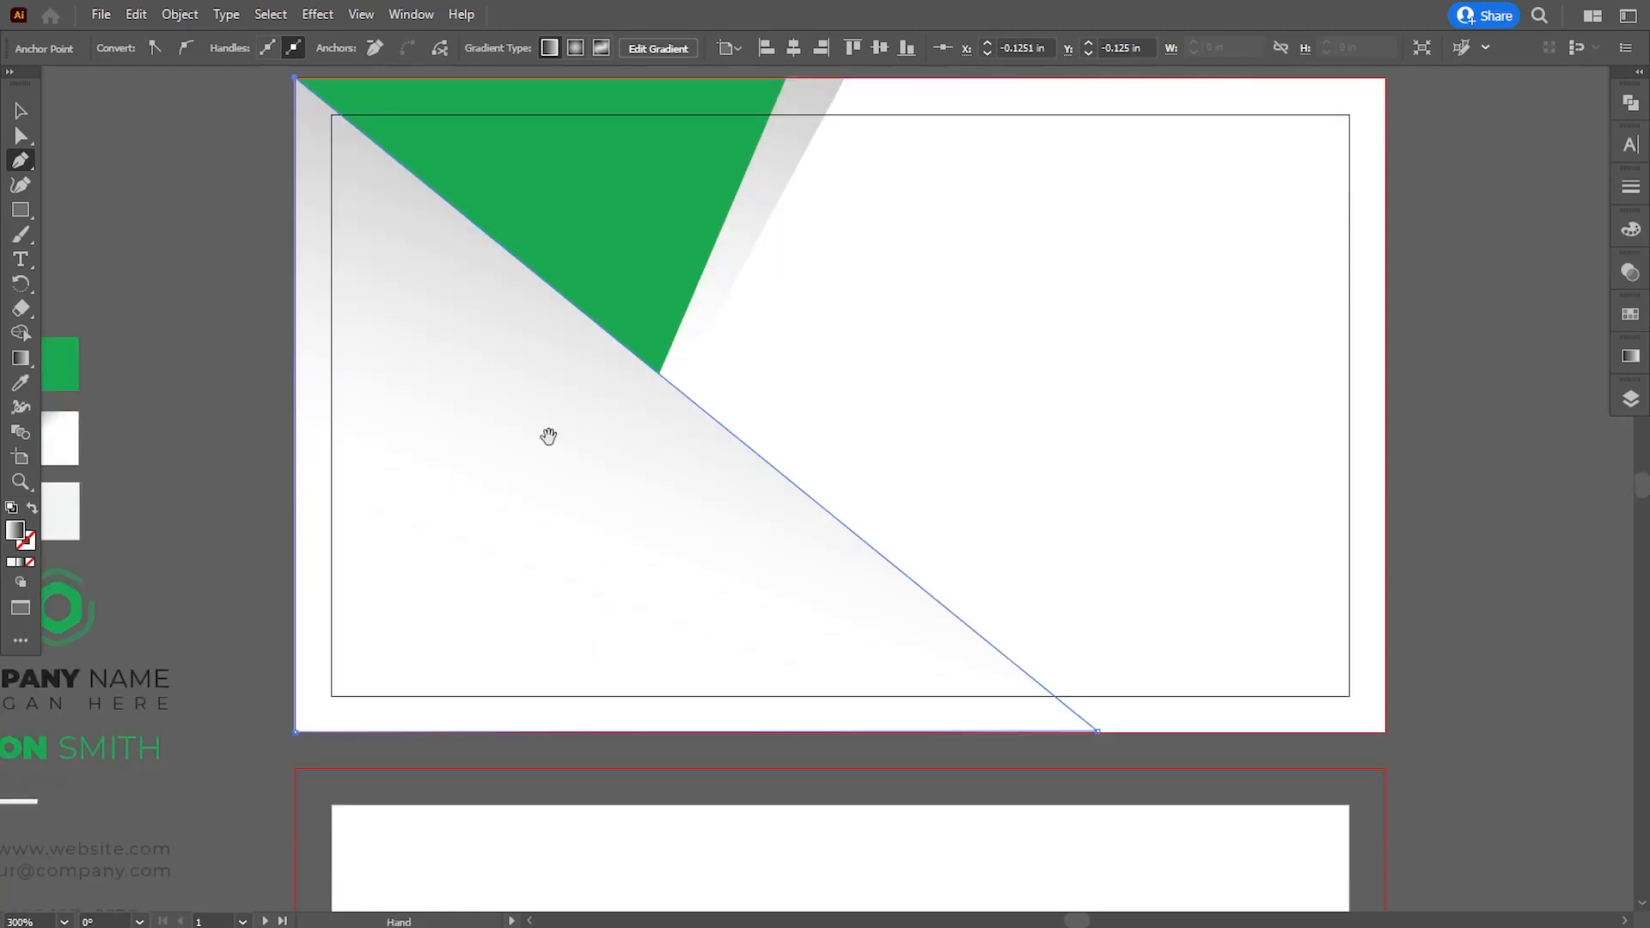
click(1631, 360)
drag(1504, 517, 1491, 518)
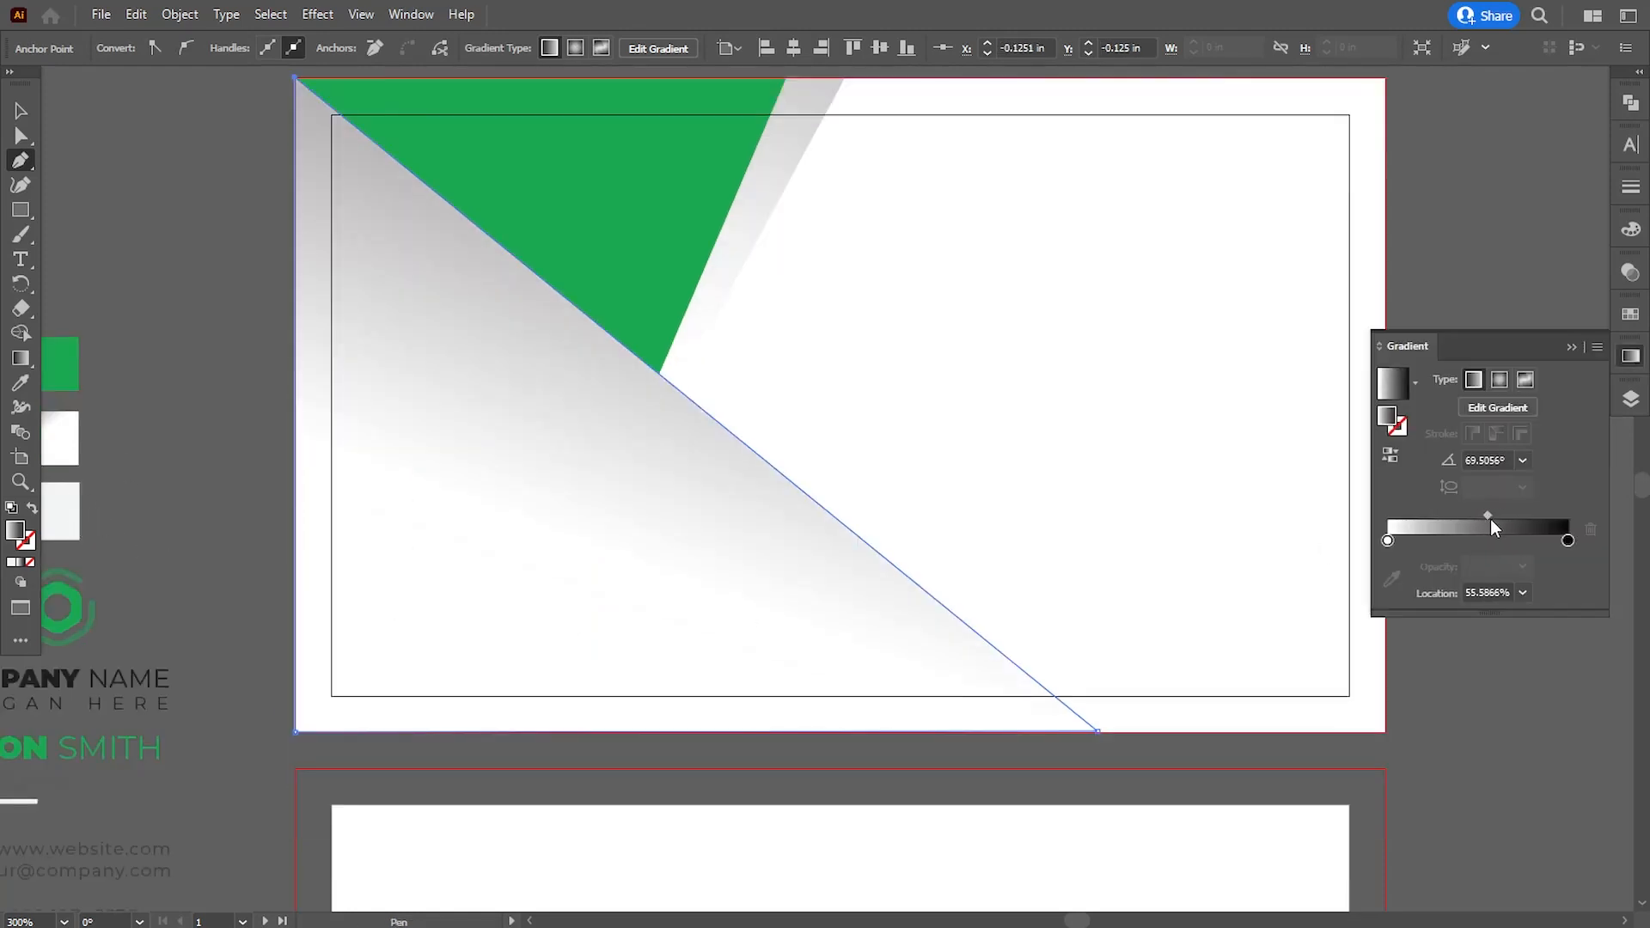
- Set the large gradient triangle's blending mode to Multiply and its opacity to 18%
click(1631, 272)
click(1463, 295)
click(1430, 364)
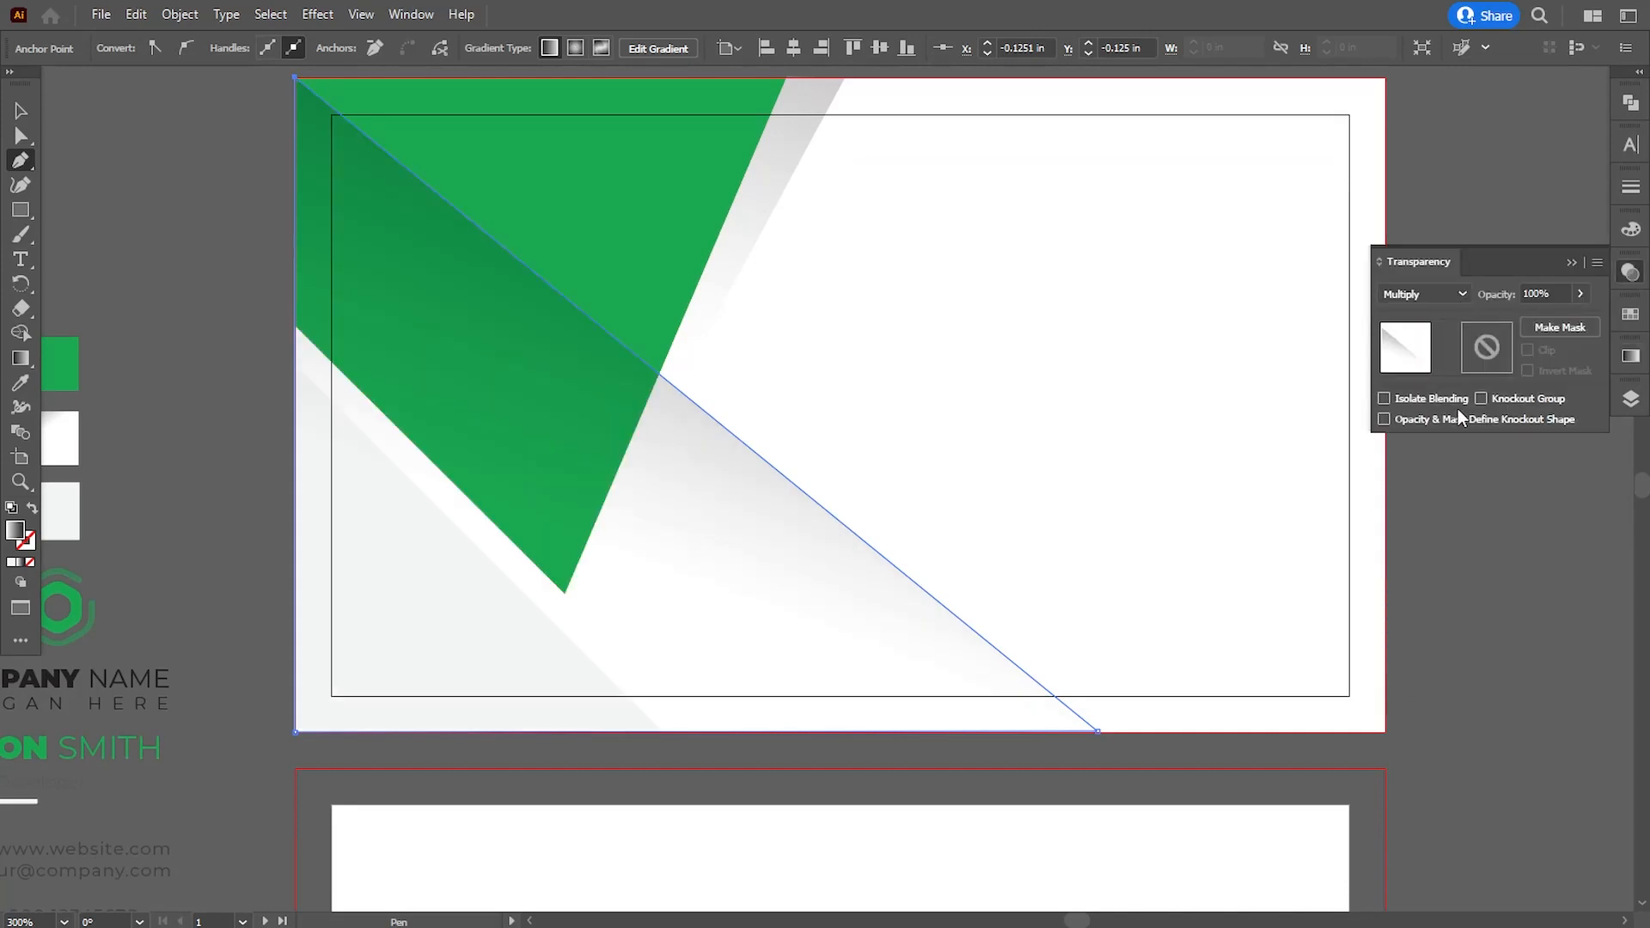
drag(1549, 320, 1514, 320)
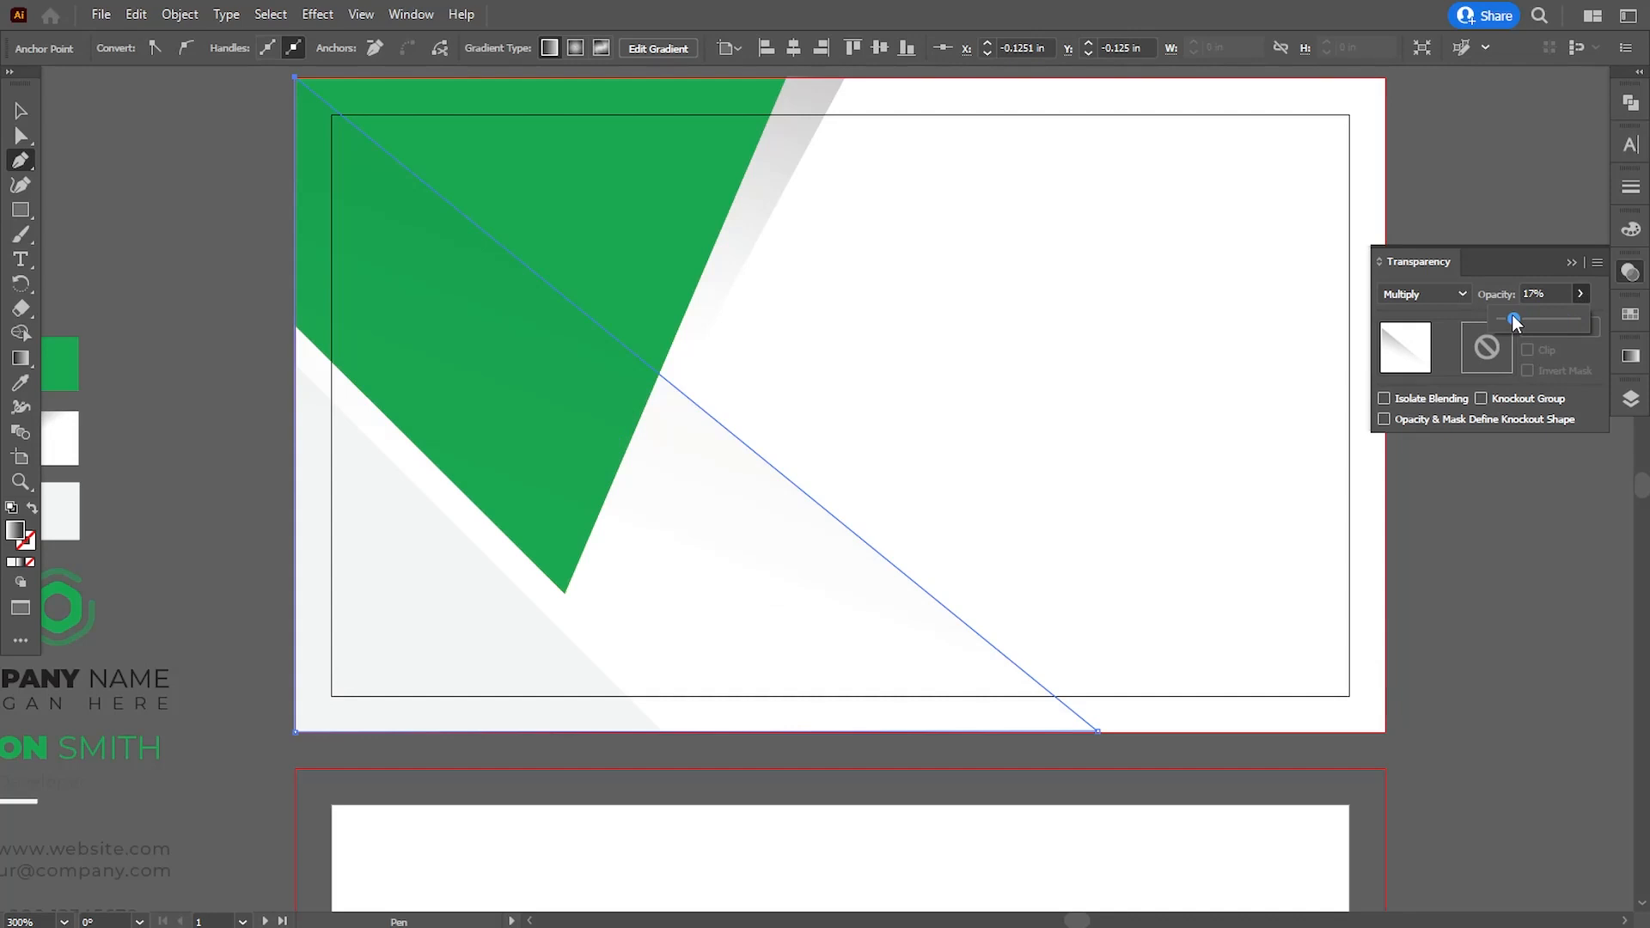
click(19, 135)
click(127, 205)
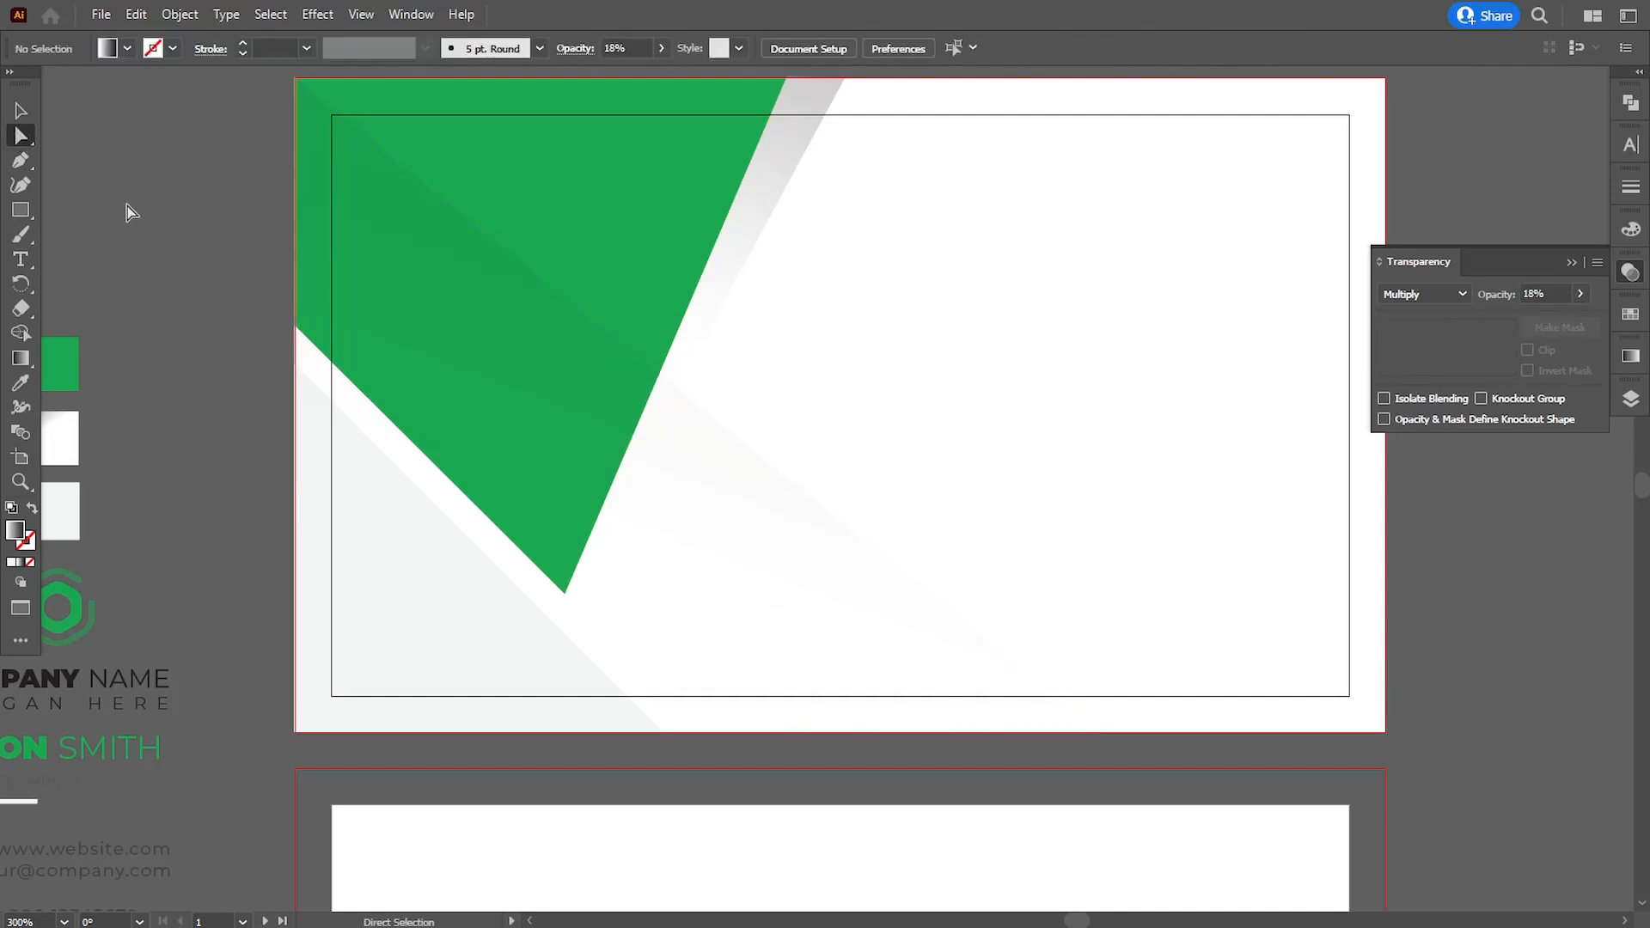
- Darken the fill of the light grey triangle in the first card's lower-left corner to #eaeaea
drag(781, 492, 751, 524)
key(ctrl+minus)
key(ctrl+minus)
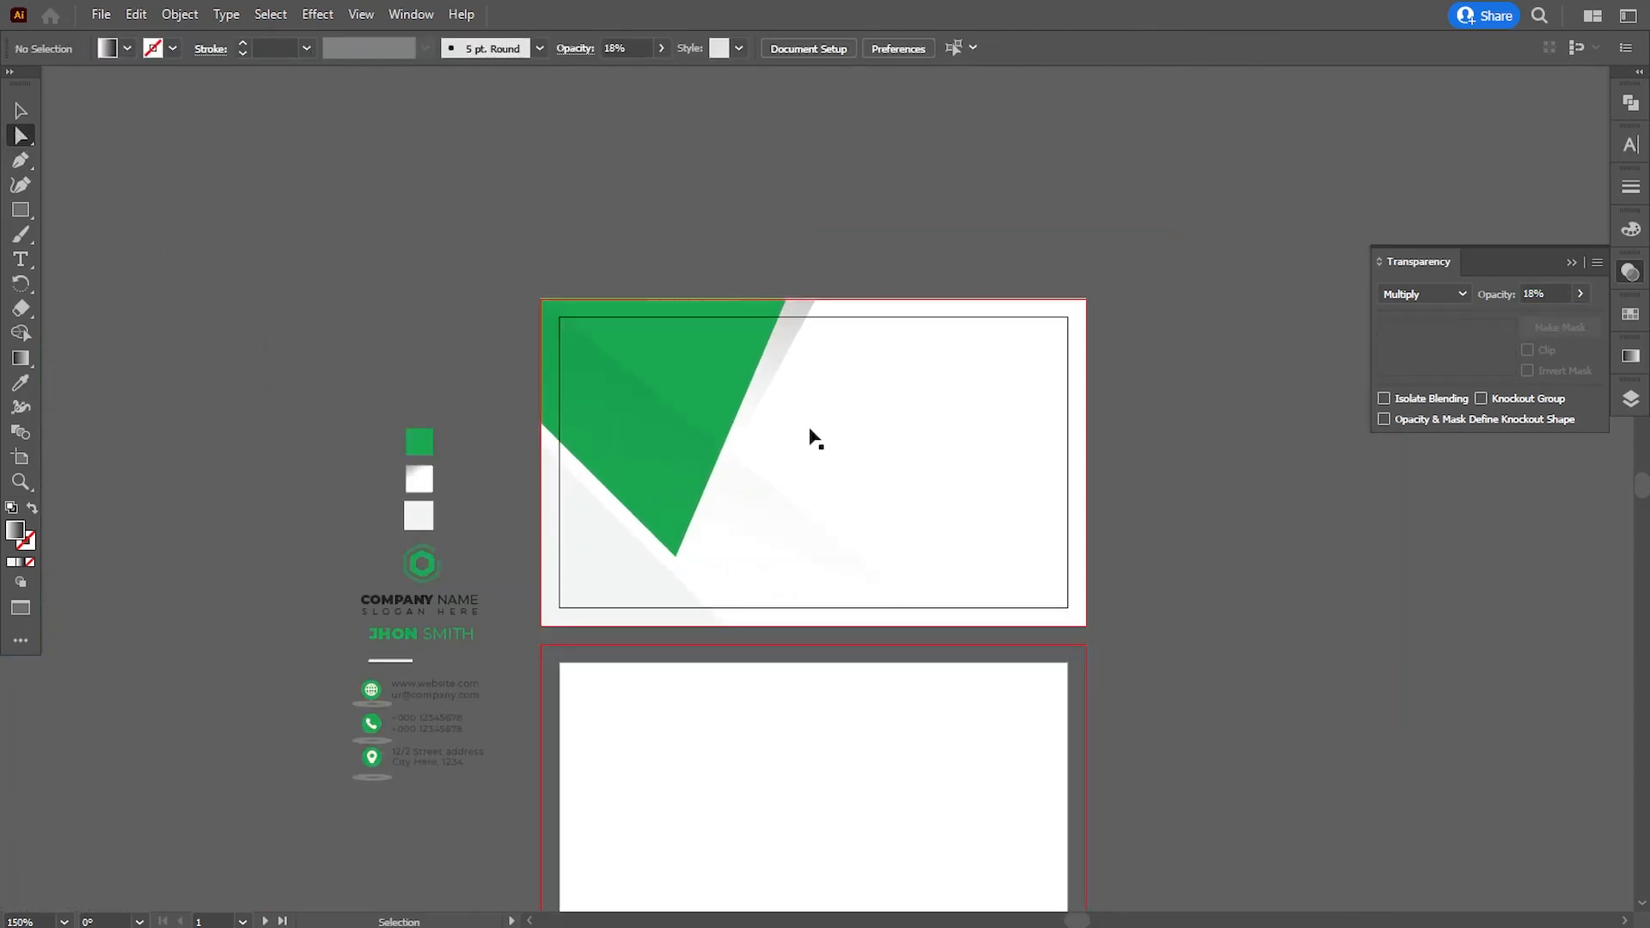
key(ctrl+equal)
drag(809, 436, 783, 466)
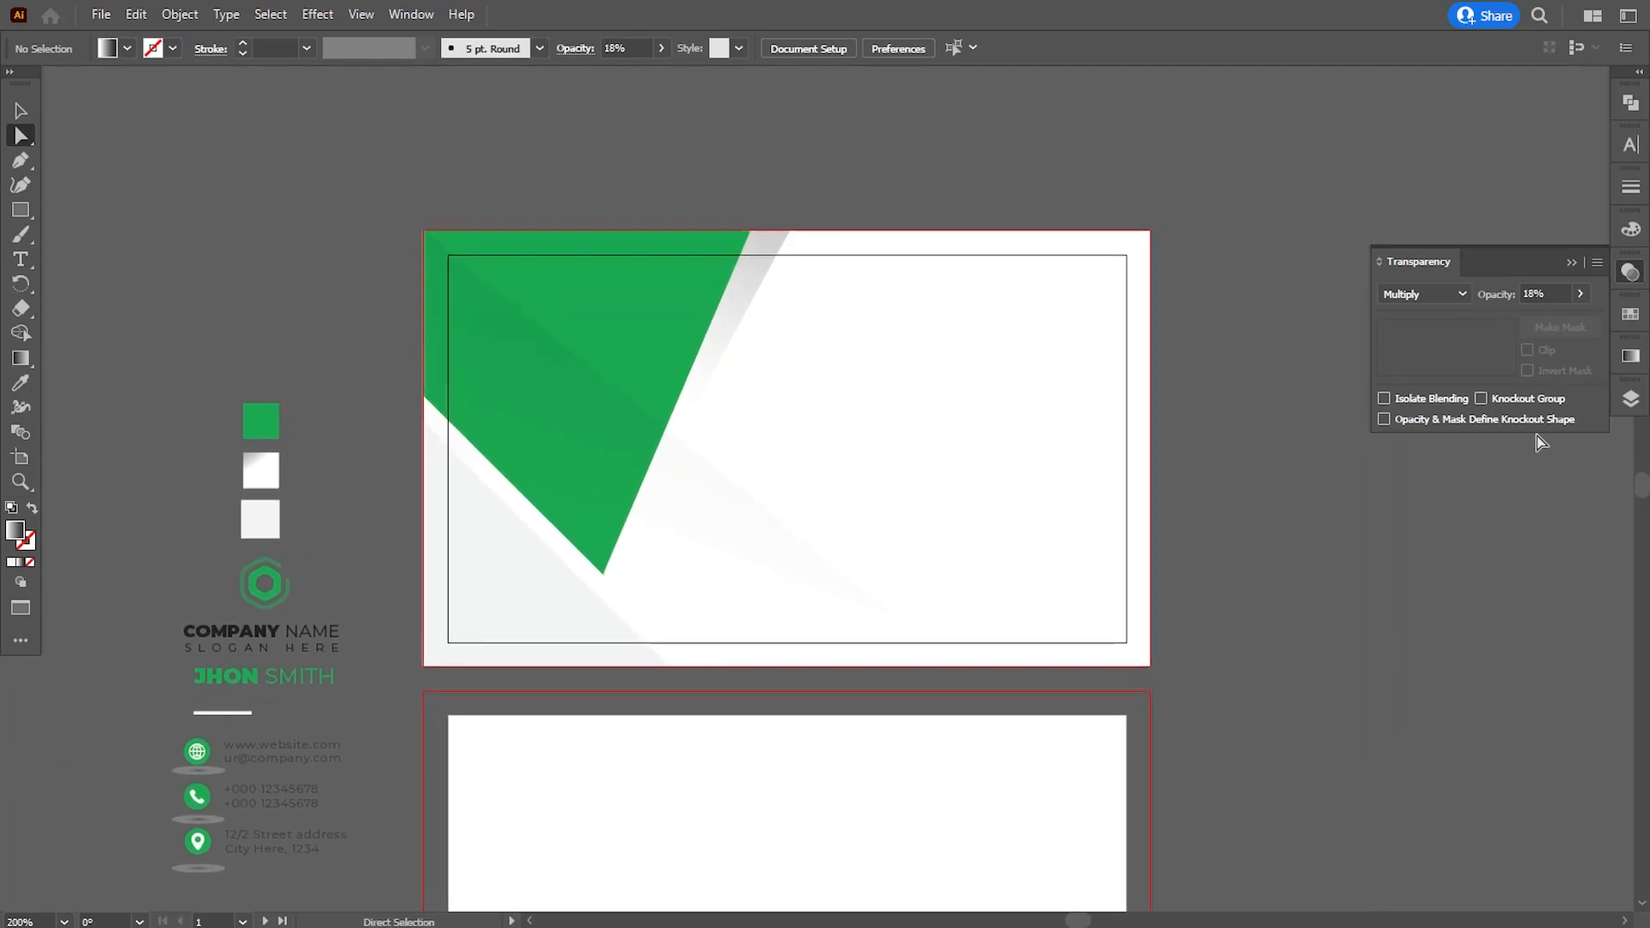
click(1629, 398)
click(1315, 307)
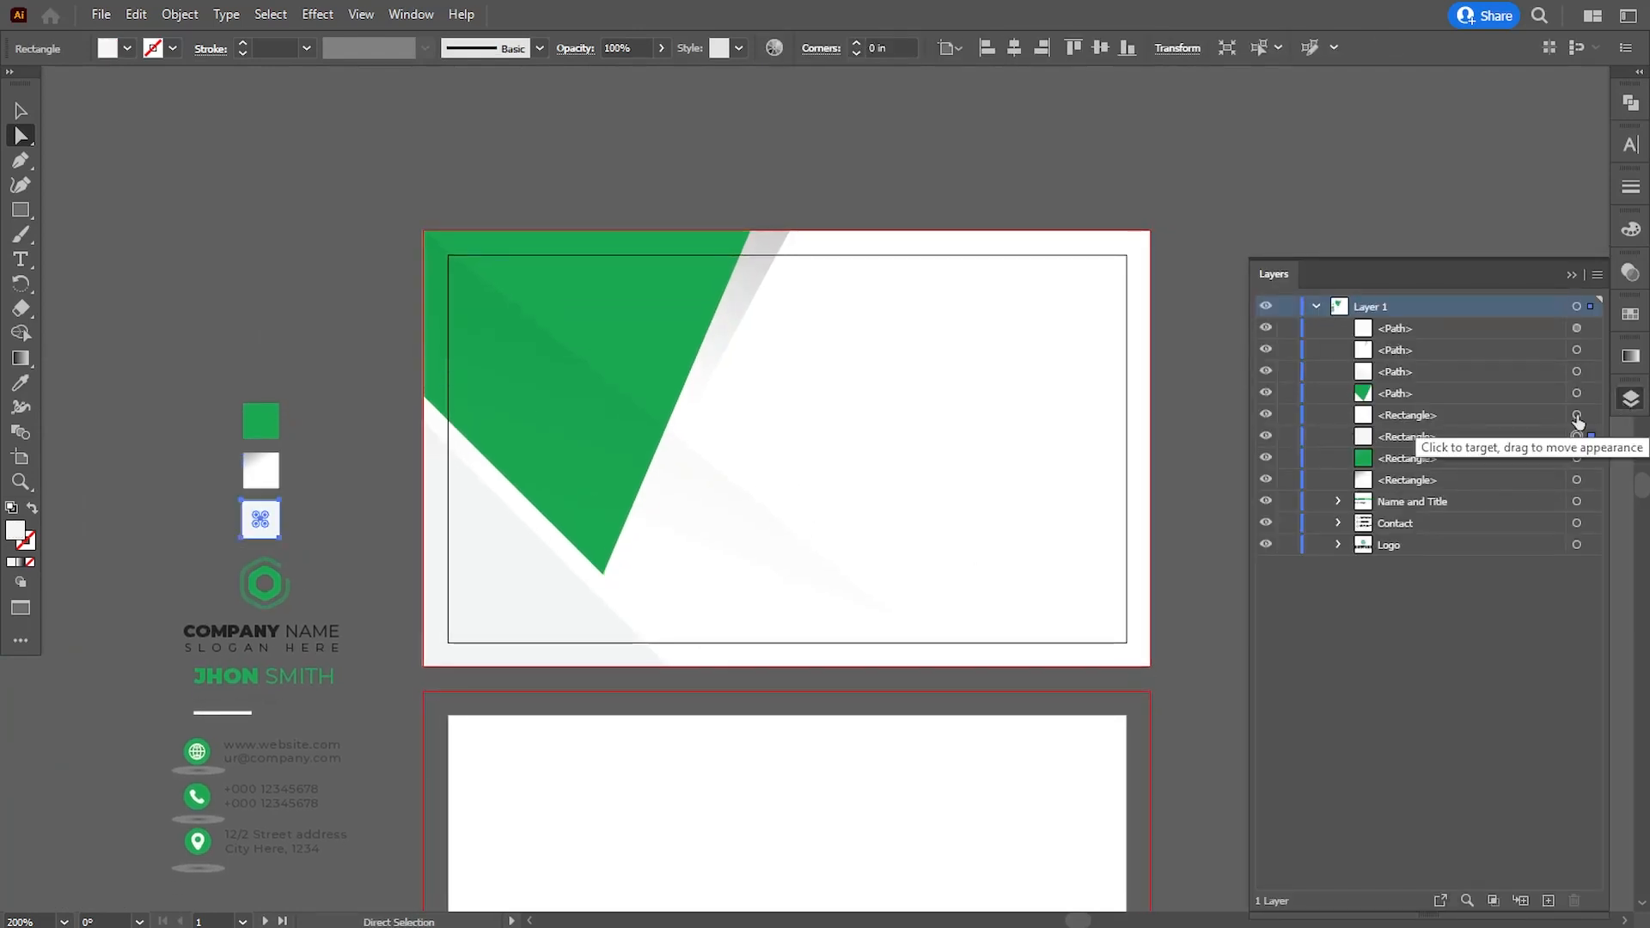
click(1578, 372)
double_click(16, 530)
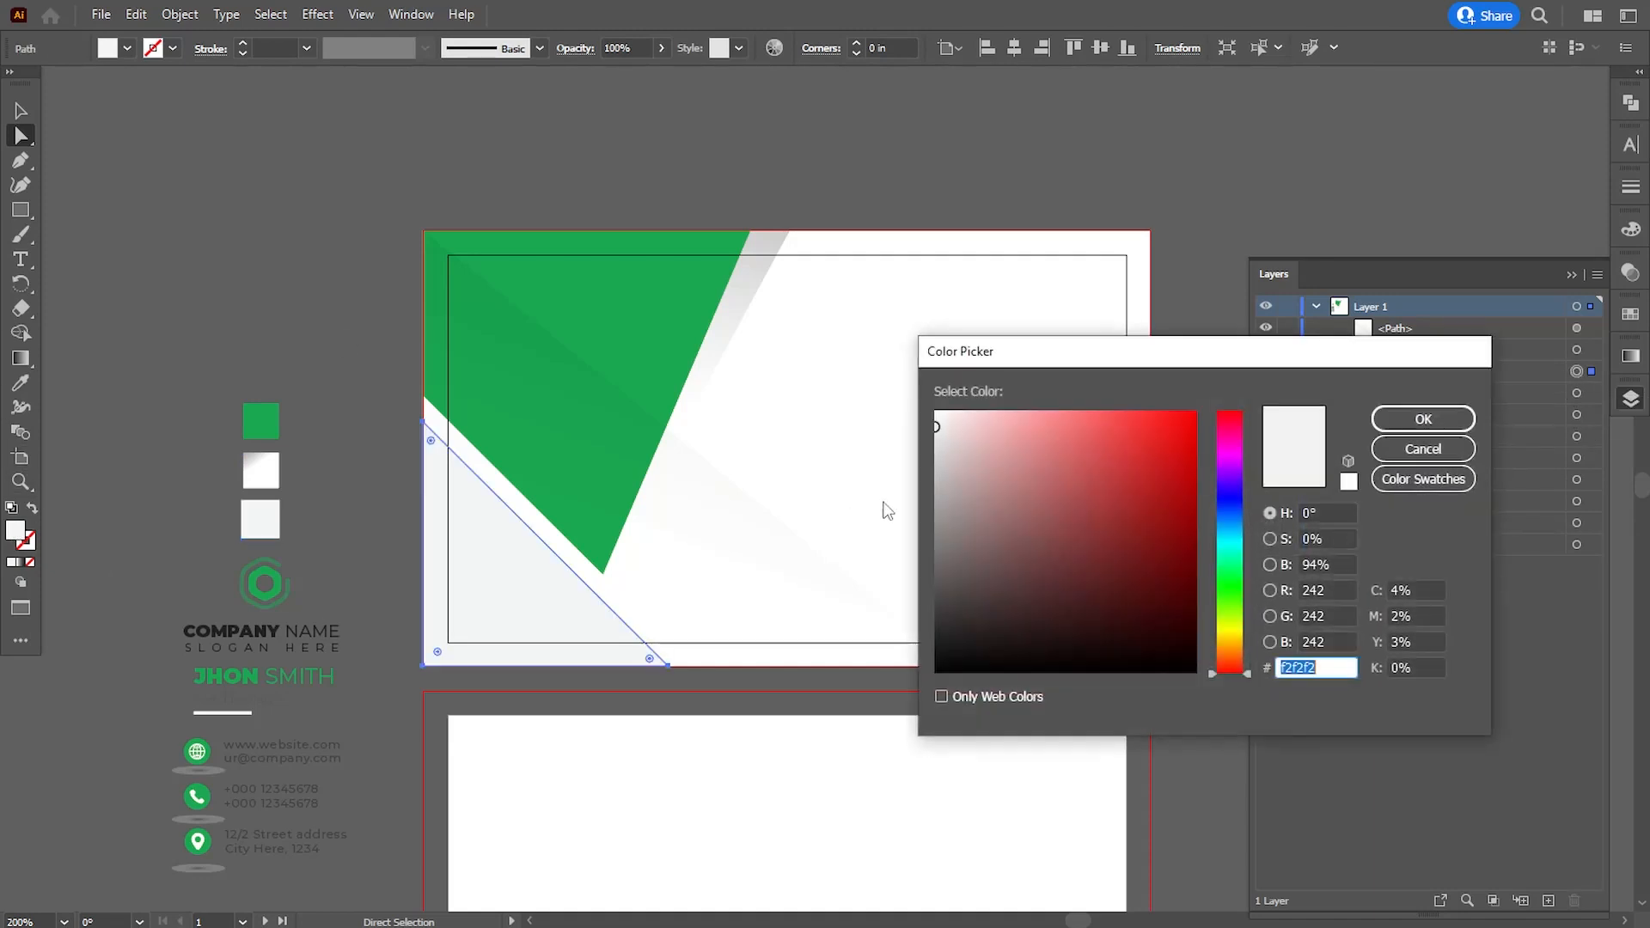
drag(939, 424, 922, 431)
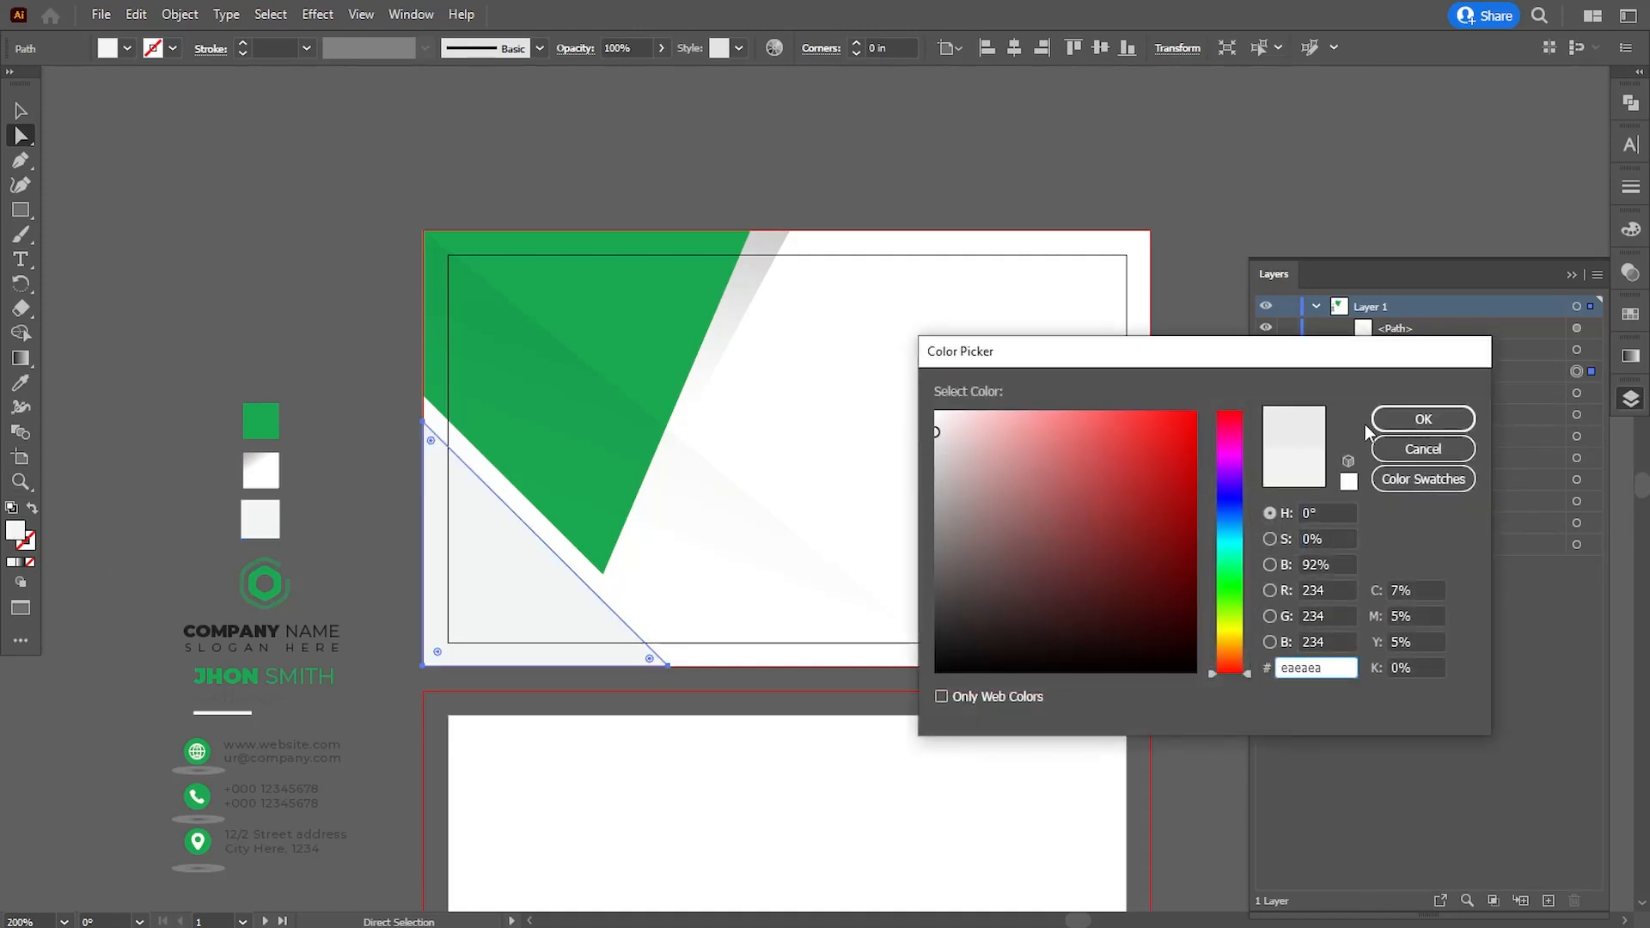
click(1403, 420)
click(127, 206)
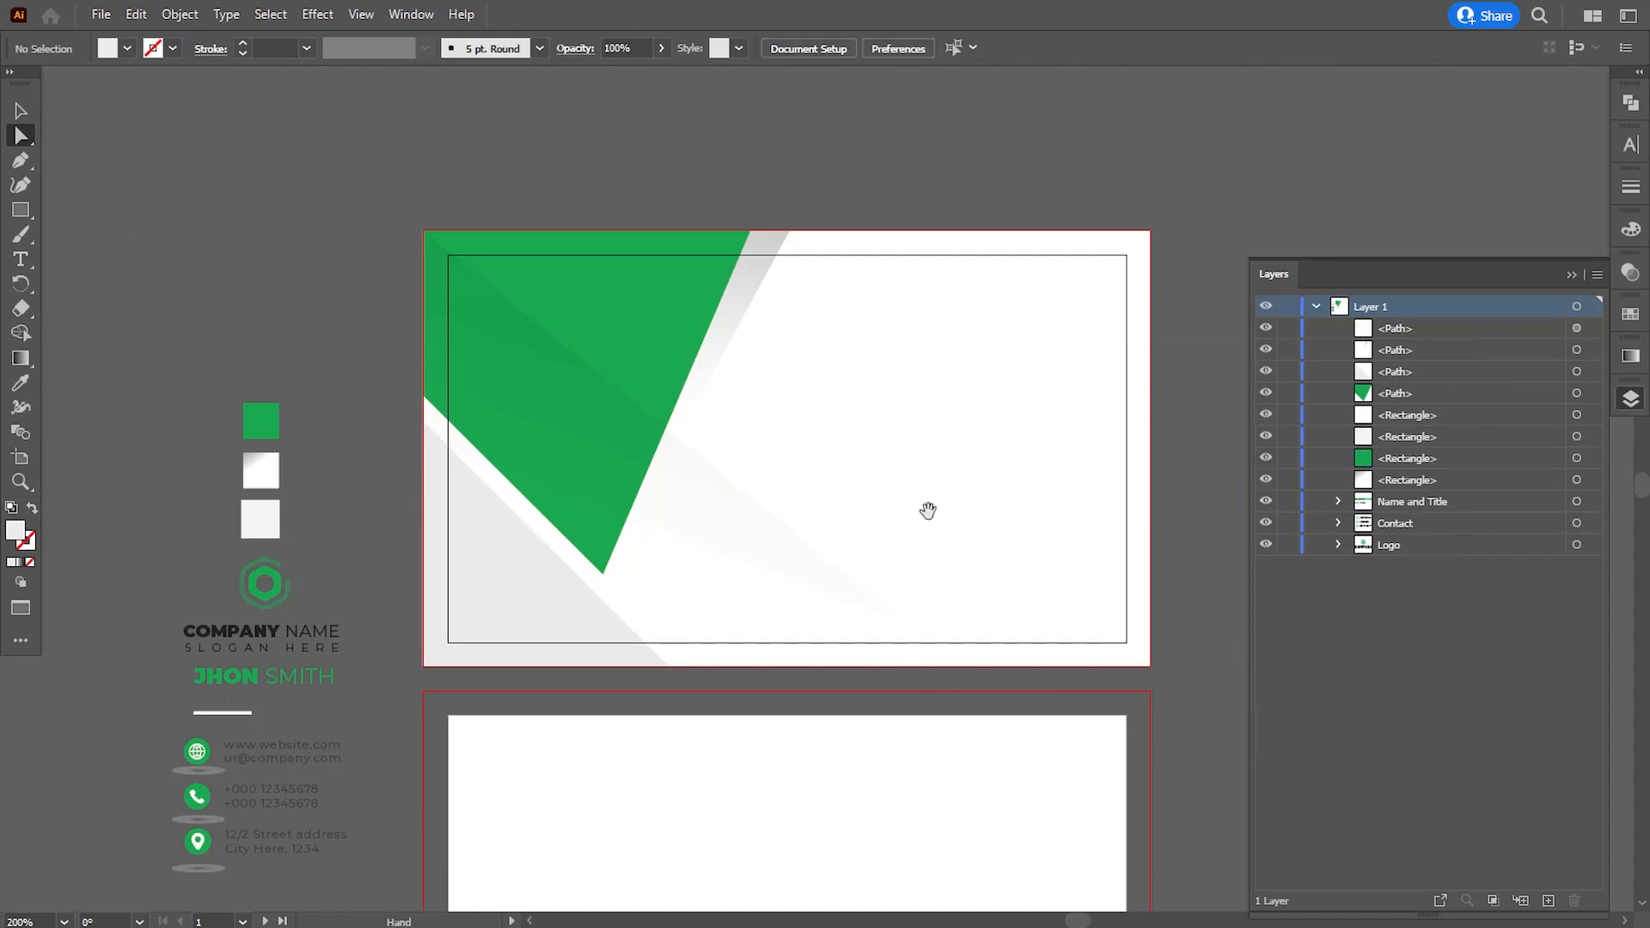
- Lighten the fill of the light grey triangle in the first card's lower-left corner to #ededed
drag(980, 512, 965, 510)
click(1578, 372)
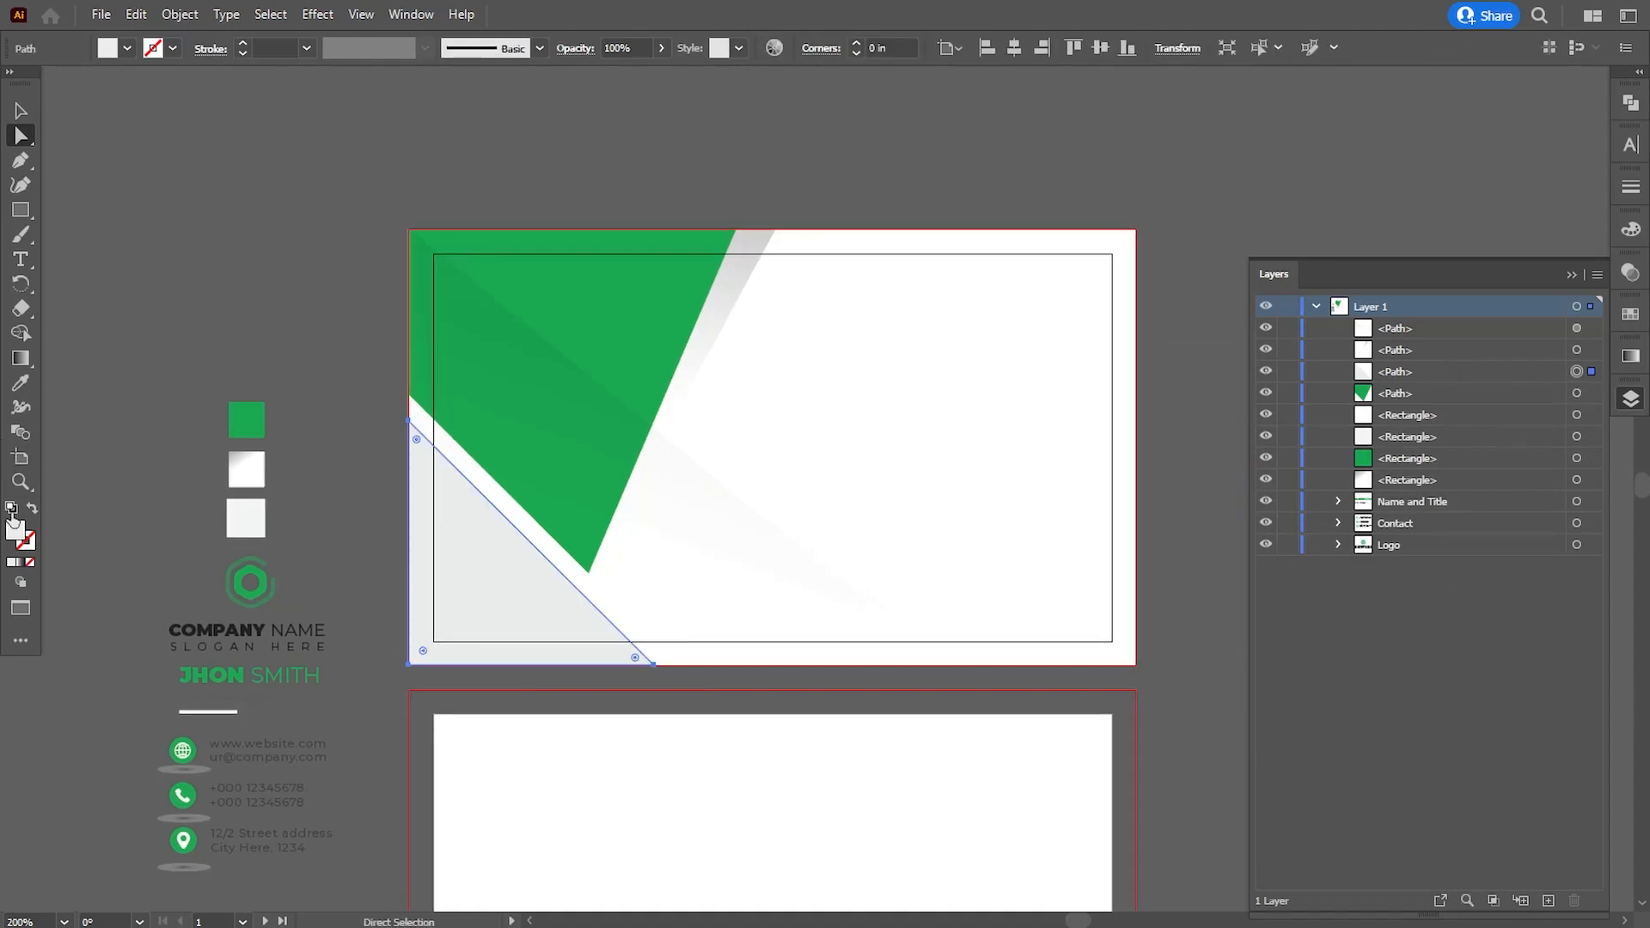
double_click(15, 531)
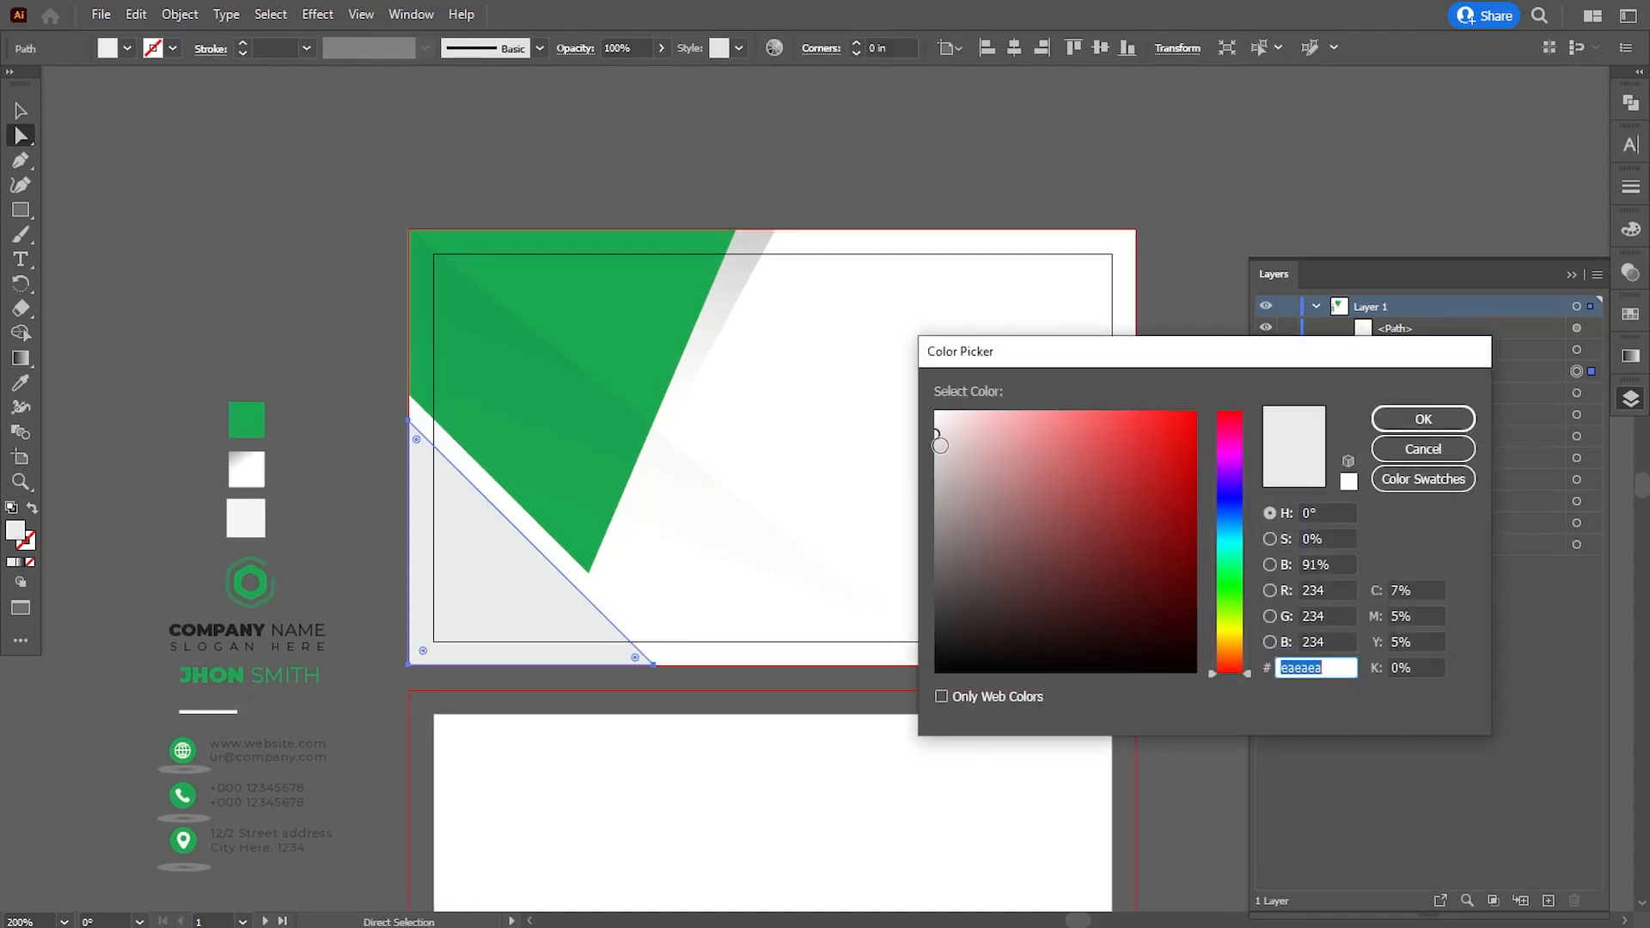
drag(937, 434, 922, 428)
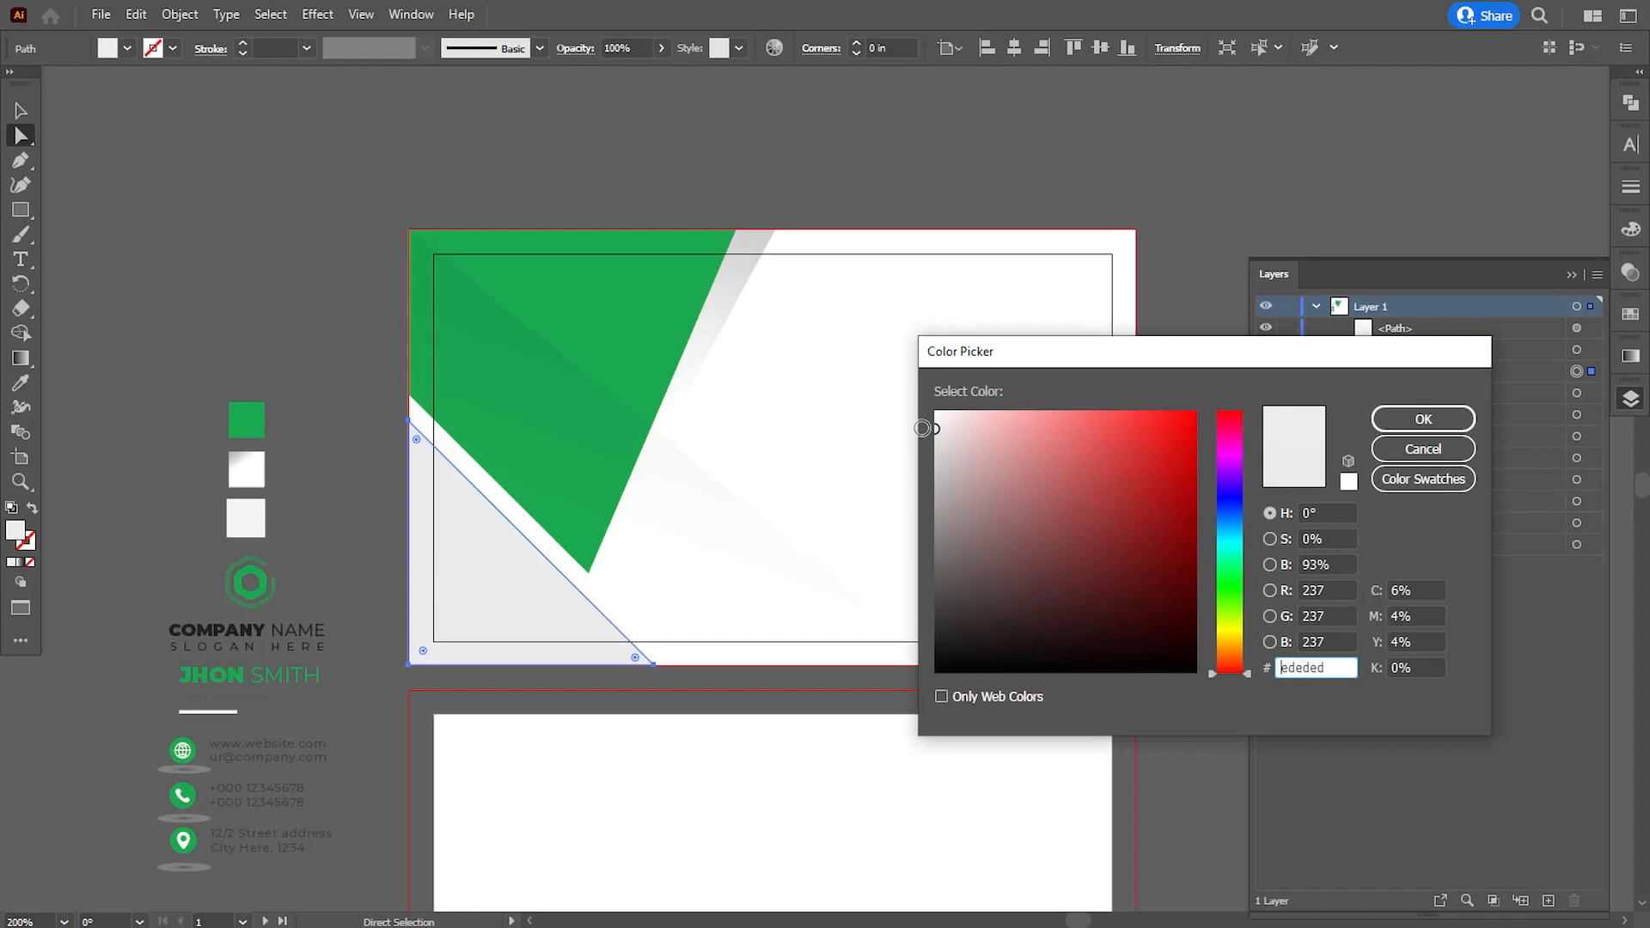
click(1420, 421)
click(158, 215)
drag(969, 518, 952, 519)
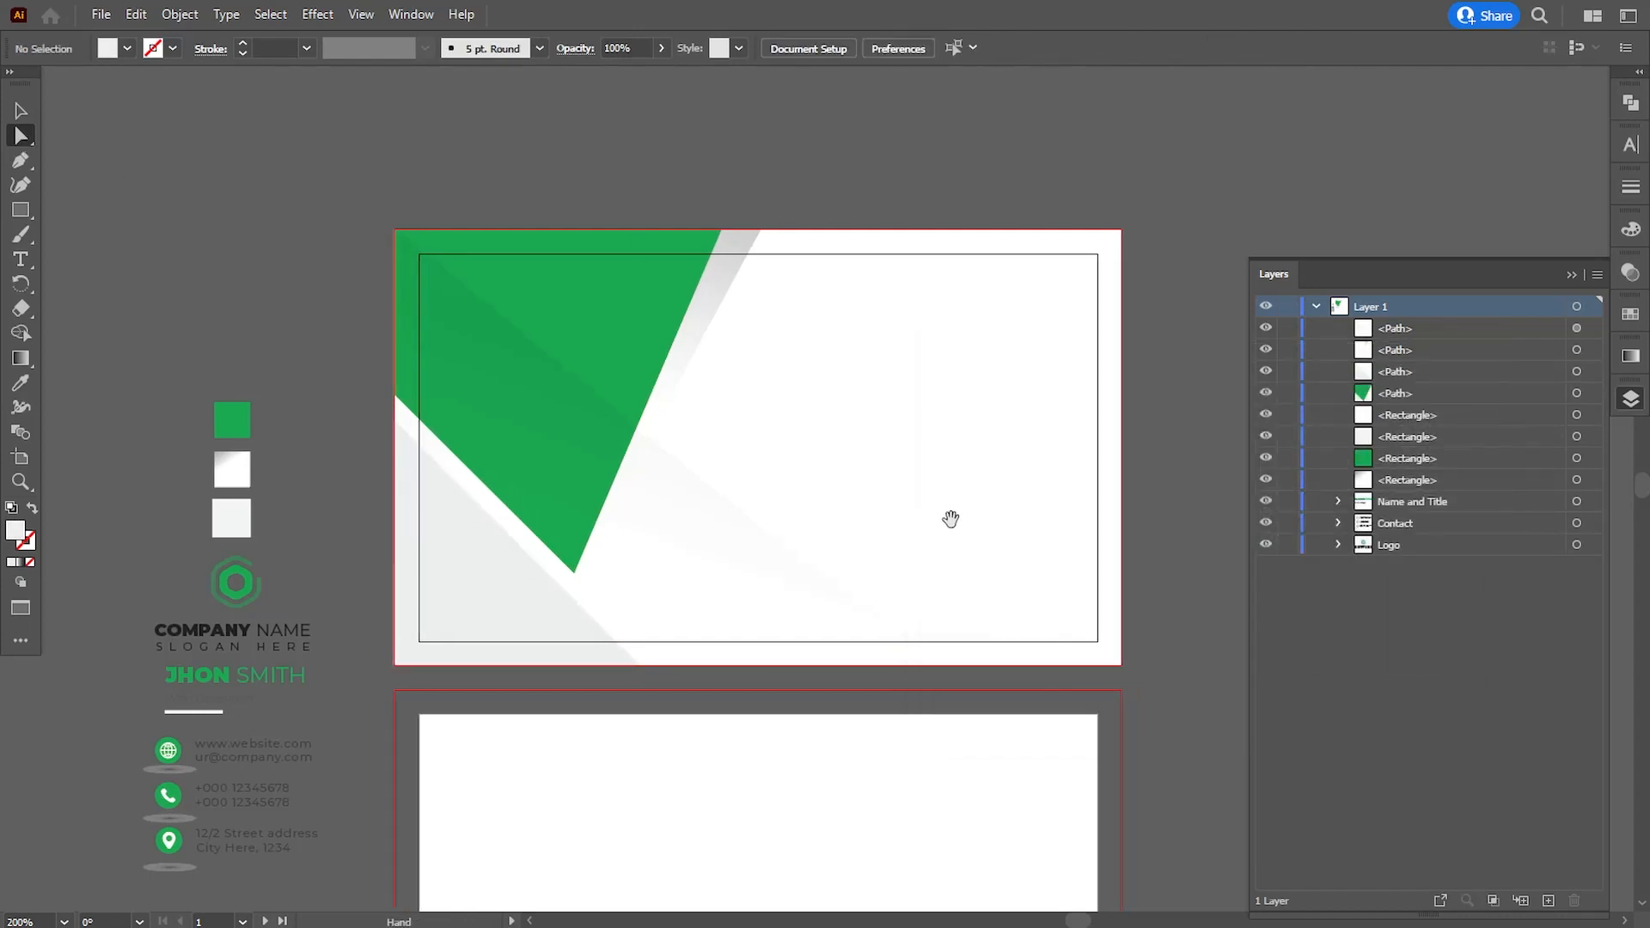
drag(985, 457, 967, 462)
click(1573, 276)
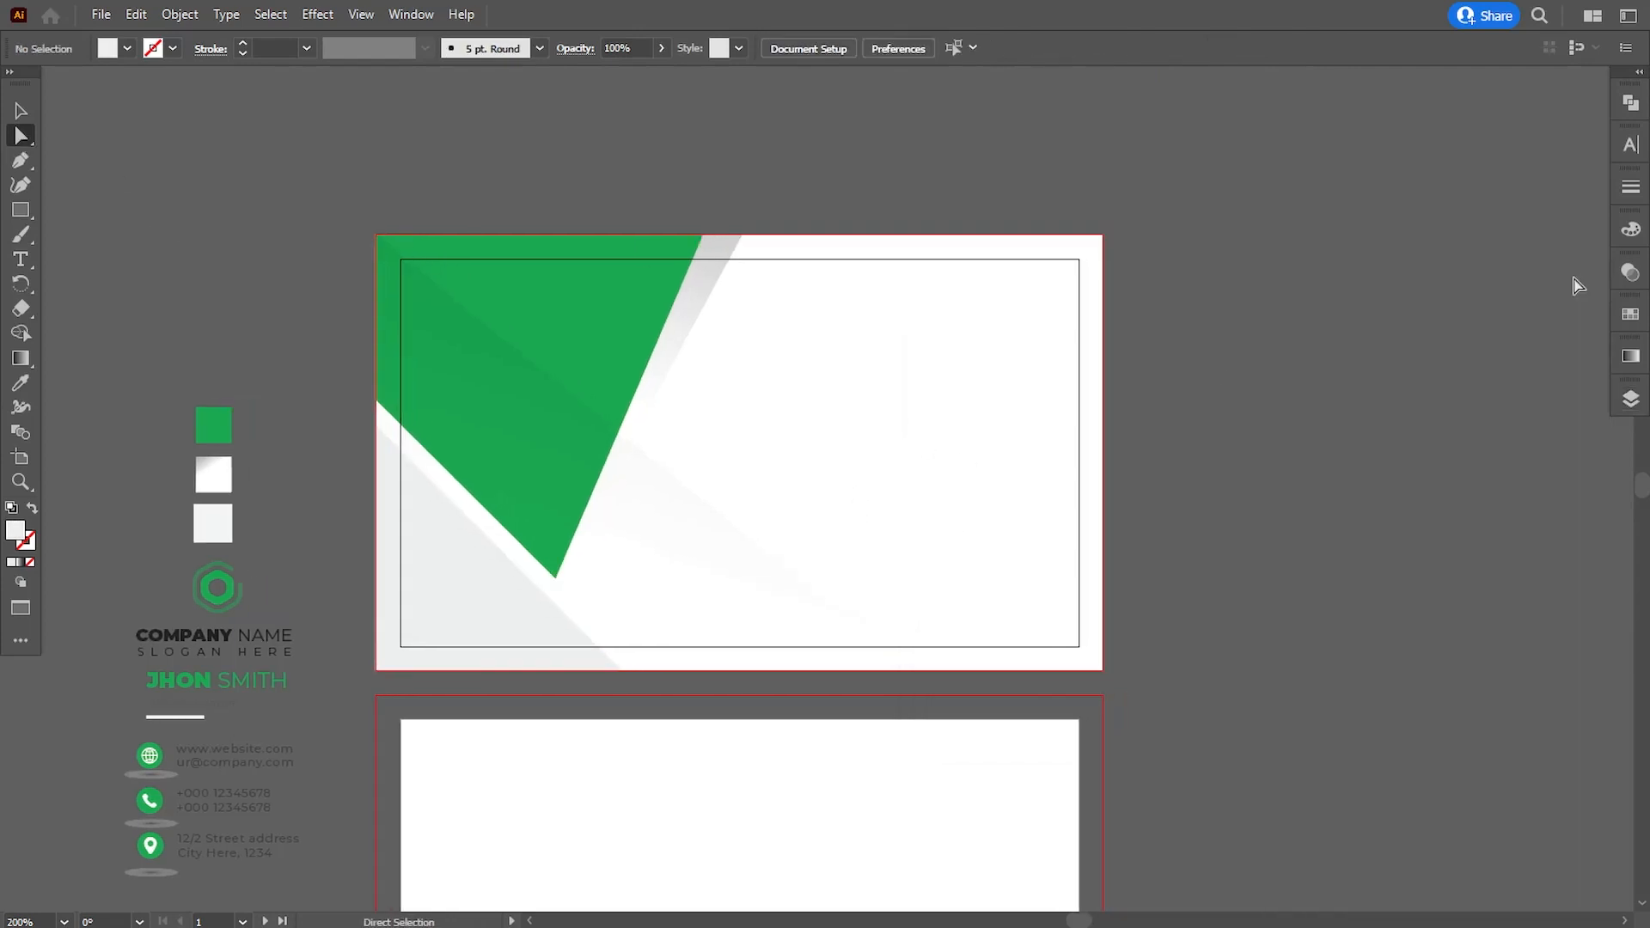
- Shift the gradient midpoint of the narrow shadow shape beside the green shape to about 61%
drag(1077, 456, 1098, 461)
click(756, 267)
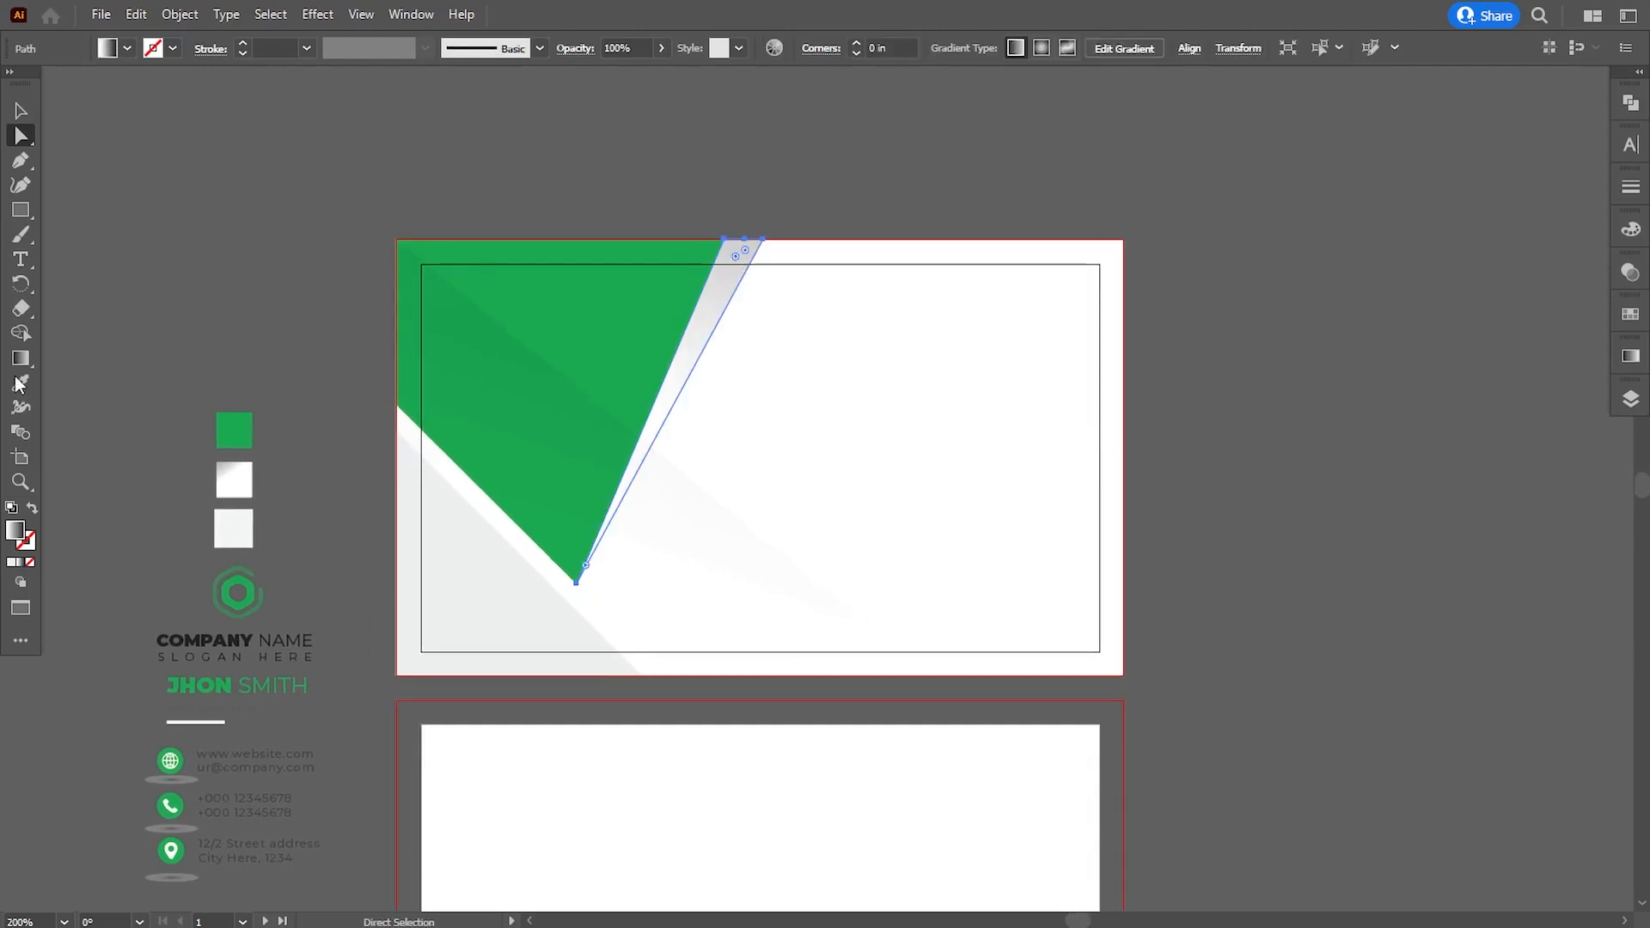
click(1631, 359)
drag(1501, 518, 1494, 518)
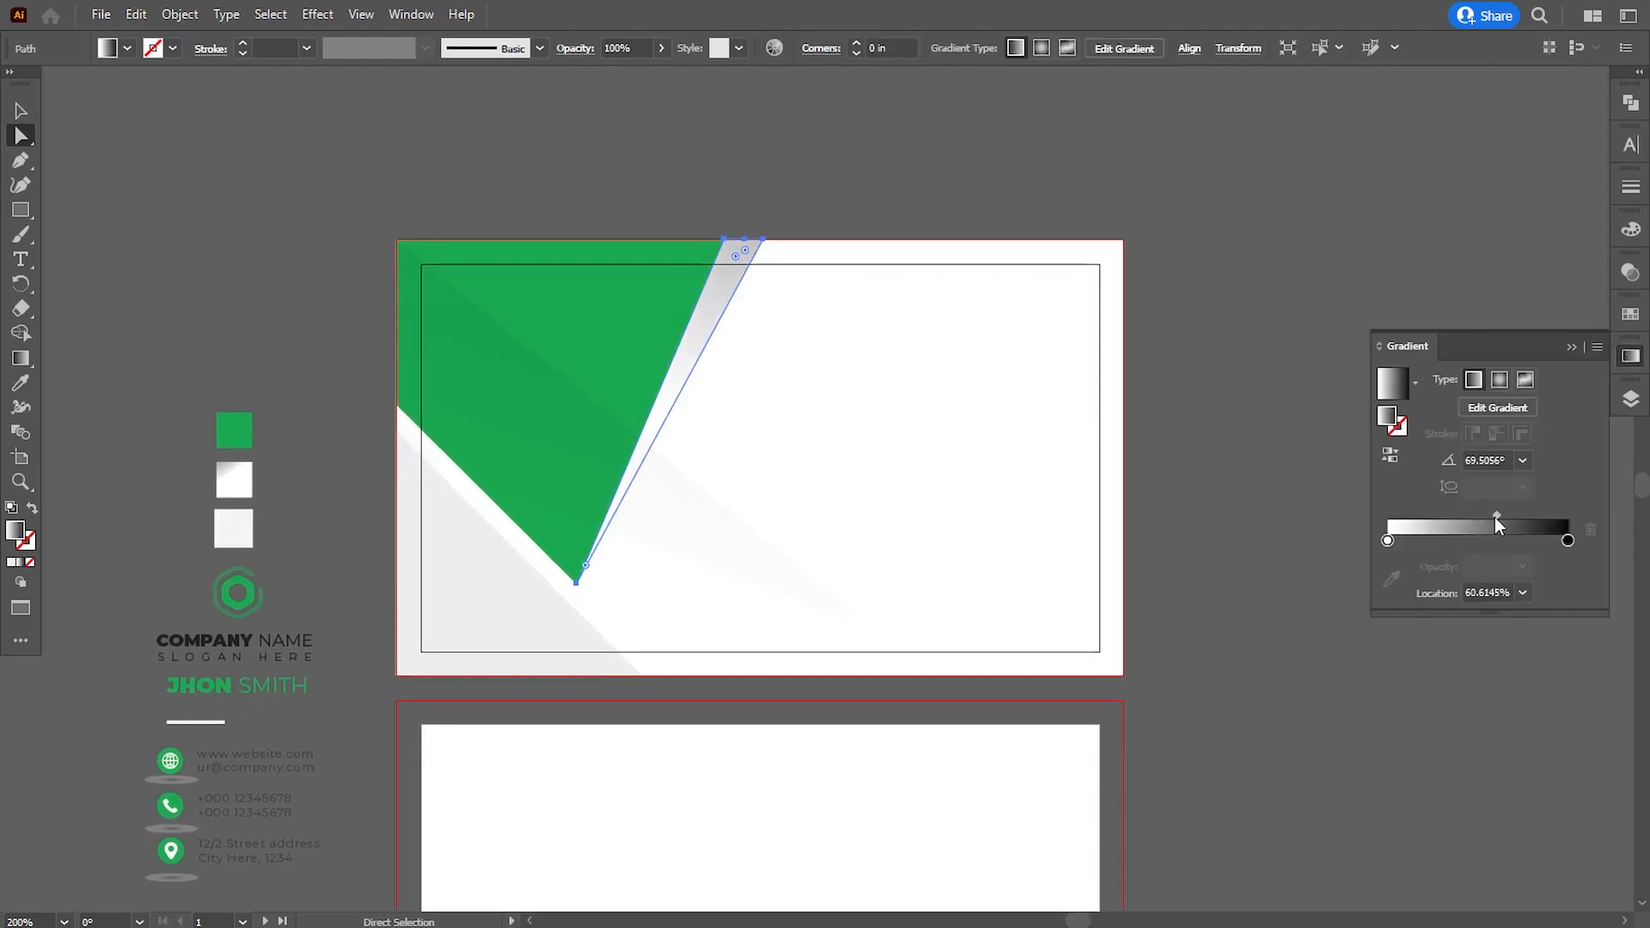
key(ctrl+shift+a)
click(1577, 347)
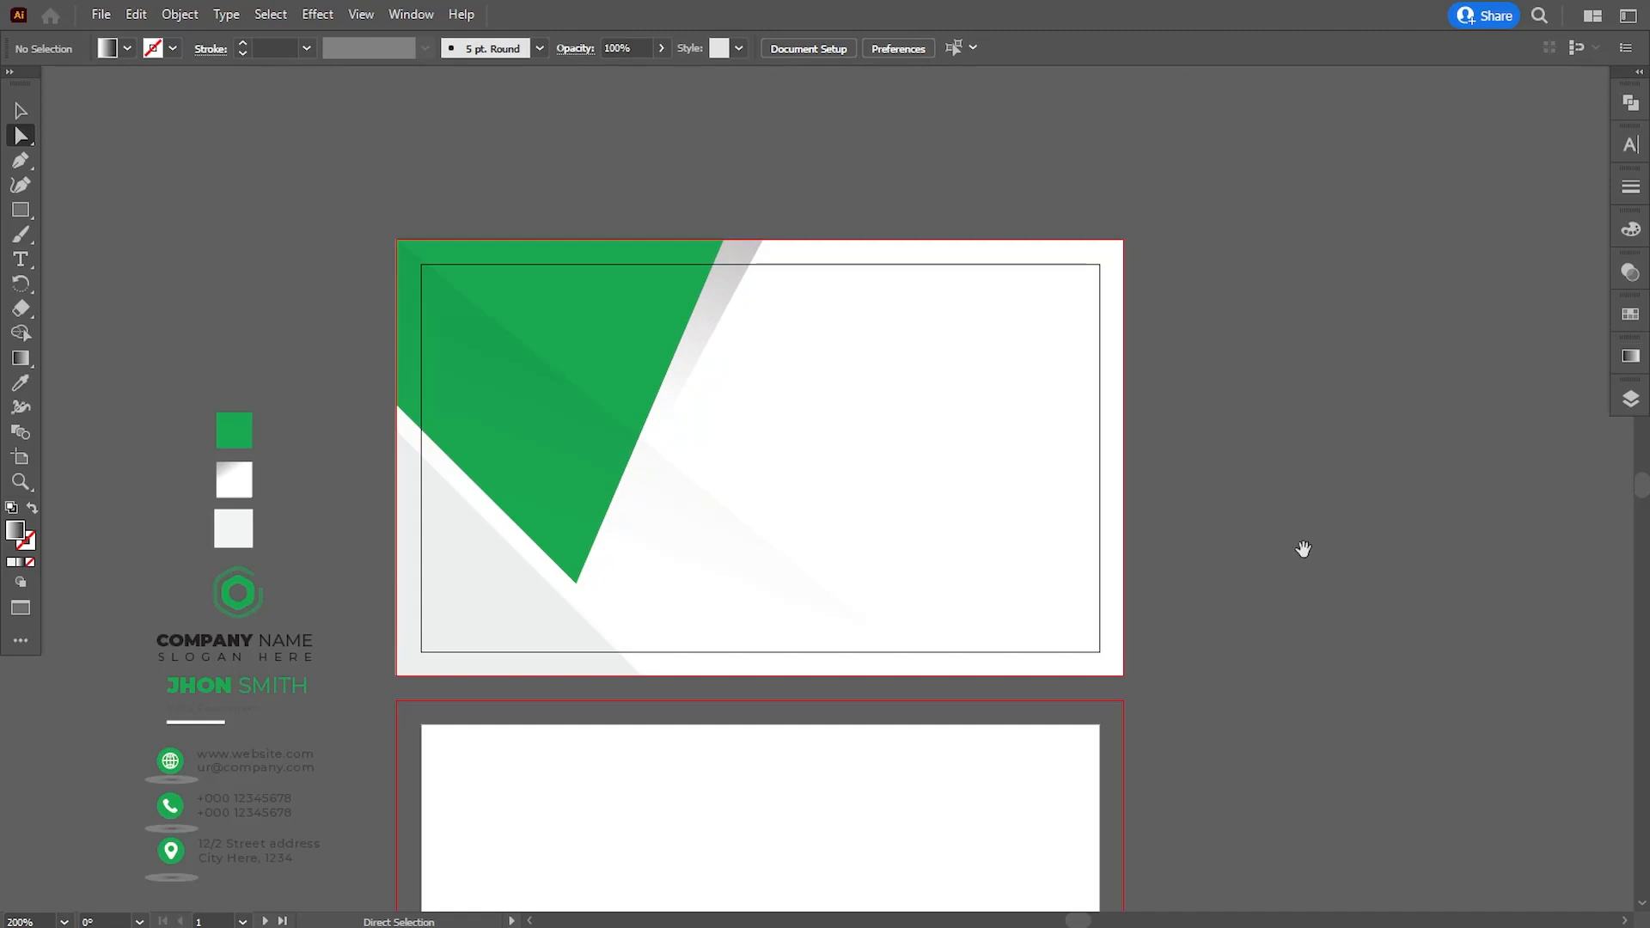
- Move the company logo group onto the white area of the first card and bring it to the front
drag(1301, 550, 1312, 534)
click(20, 111)
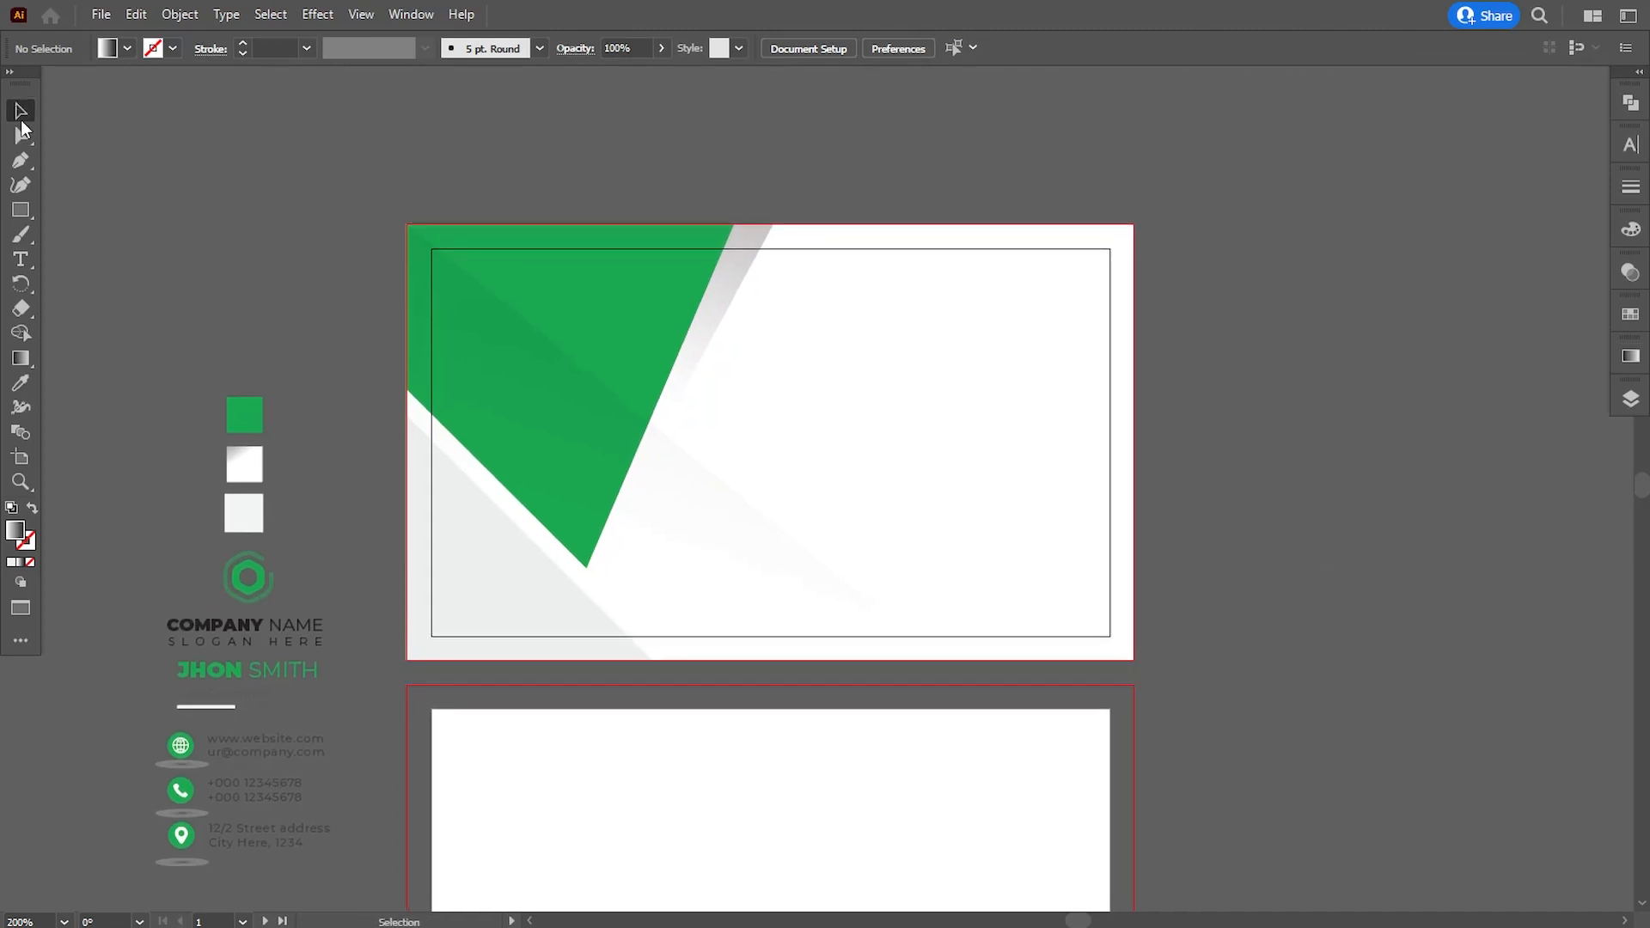
drag(250, 604, 946, 428)
right_click(952, 424)
mouse_move(1039, 679)
click(1221, 677)
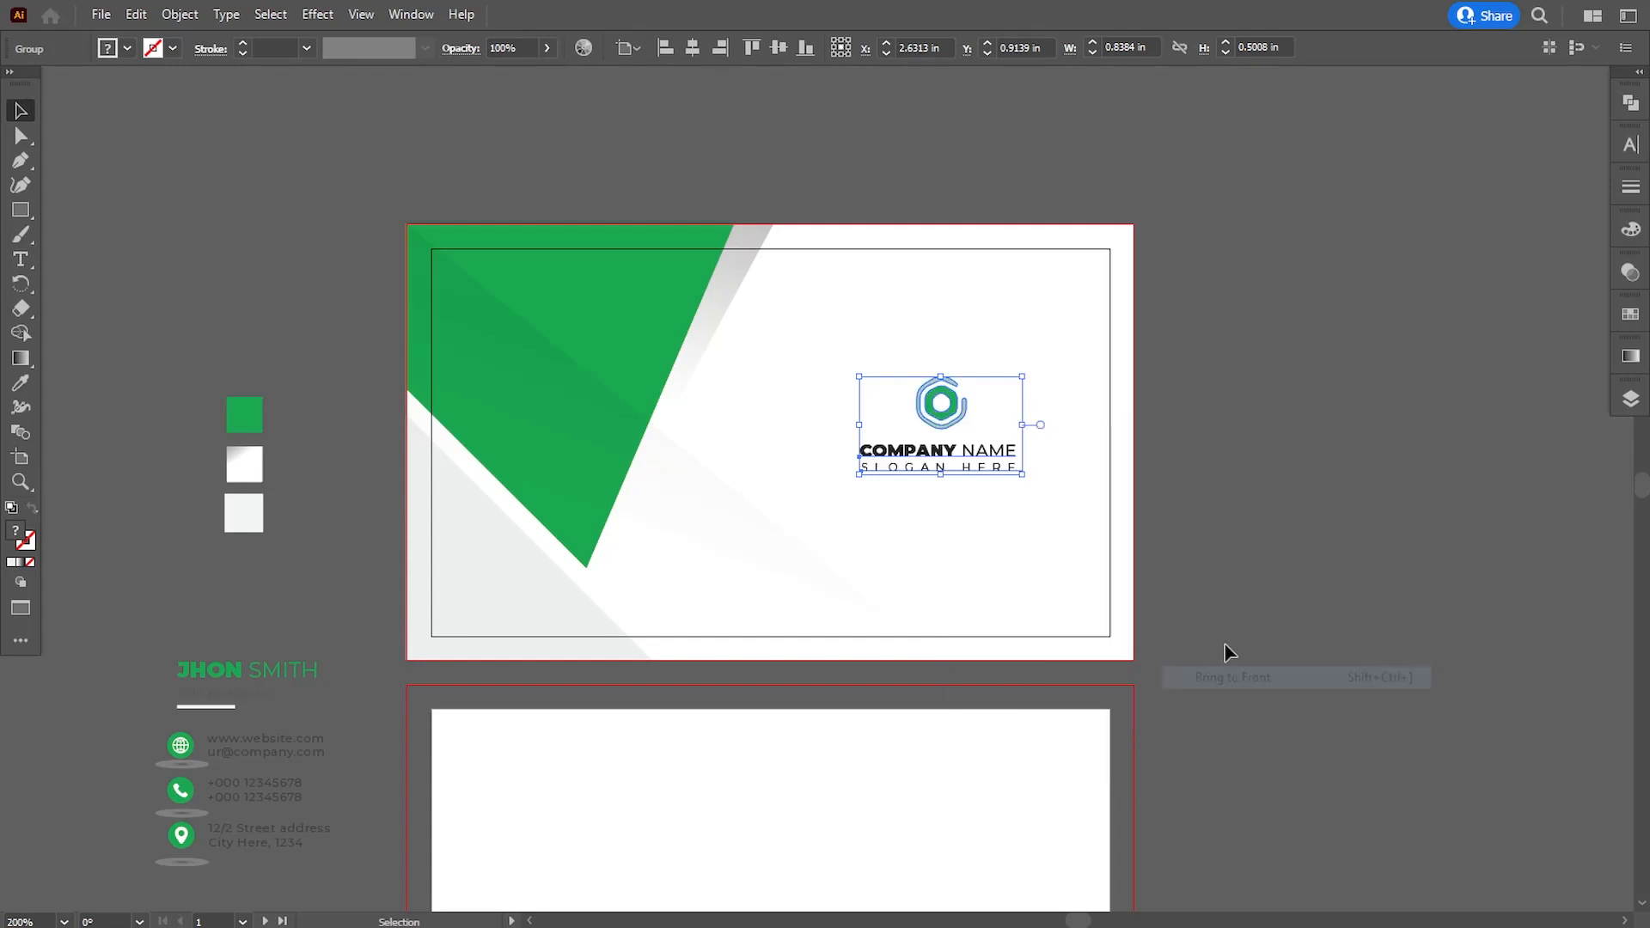
- Scale the logo group proportionally to about 1.02 × 0.61 in and center it vertically on the artboard
key(ctrl+equal)
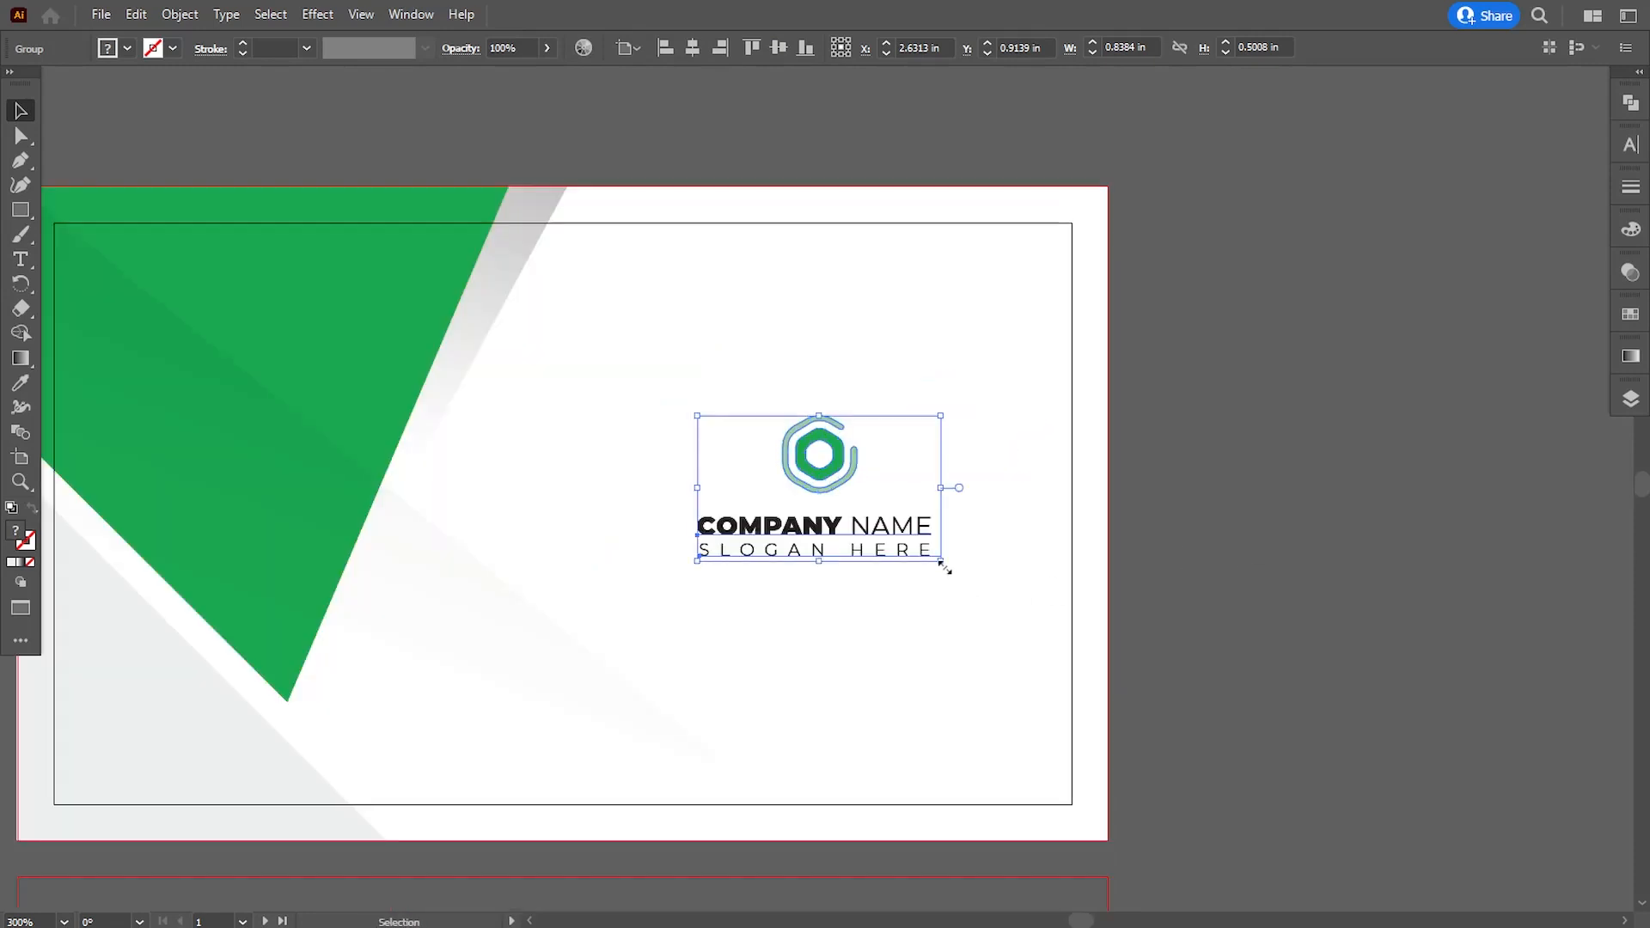
drag(943, 566, 968, 589)
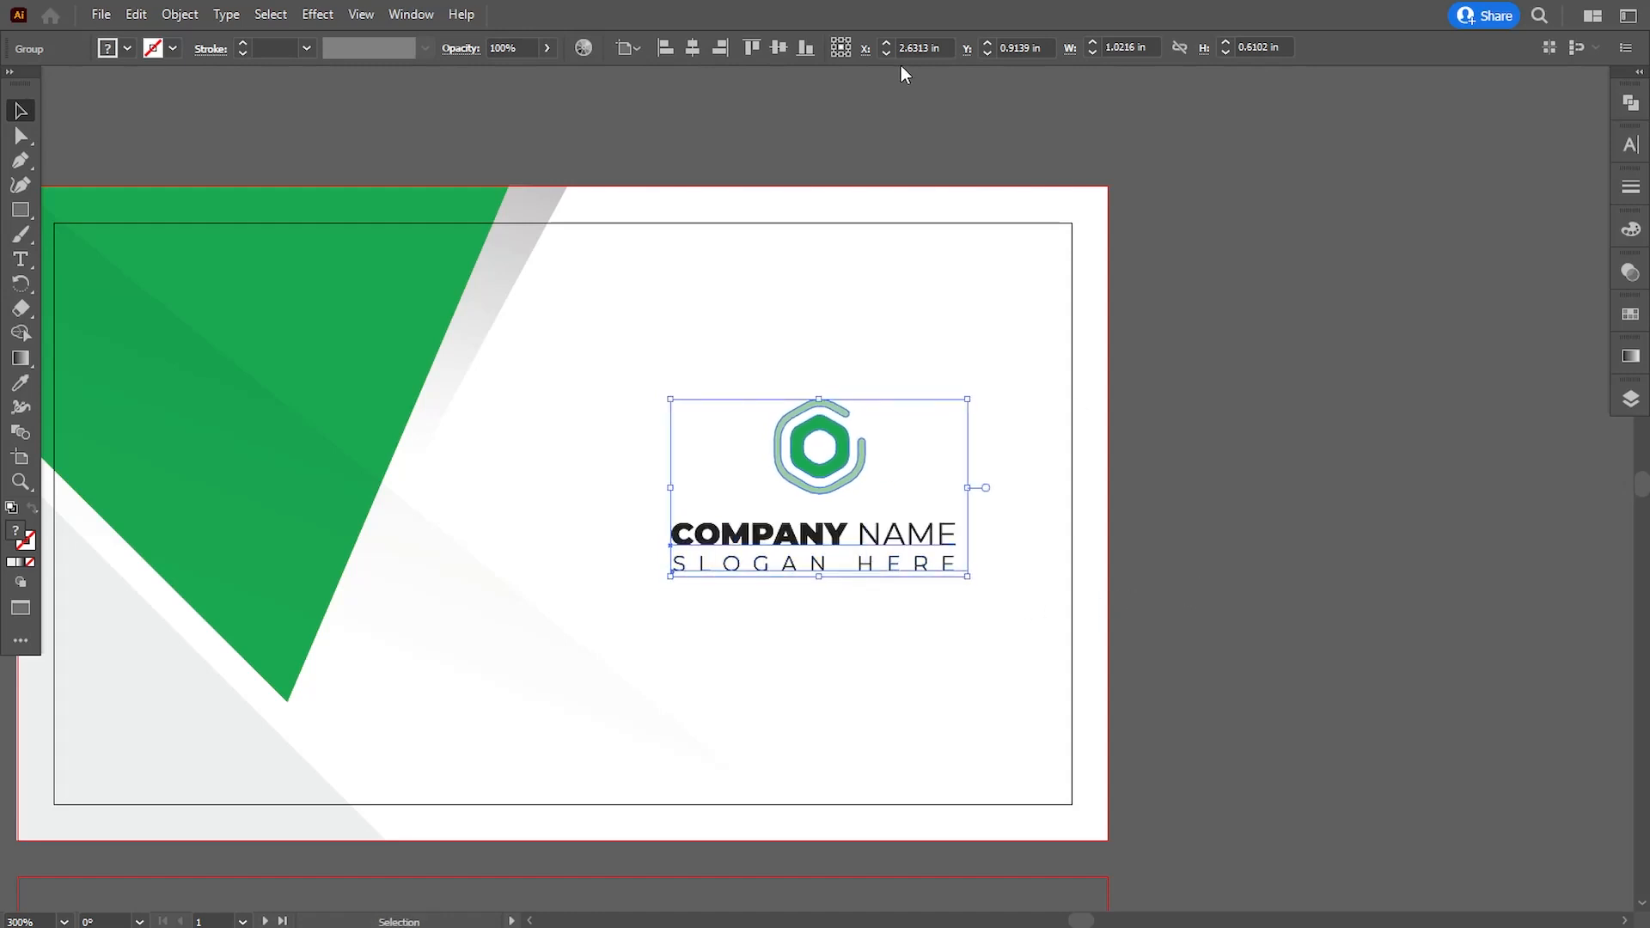
click(778, 48)
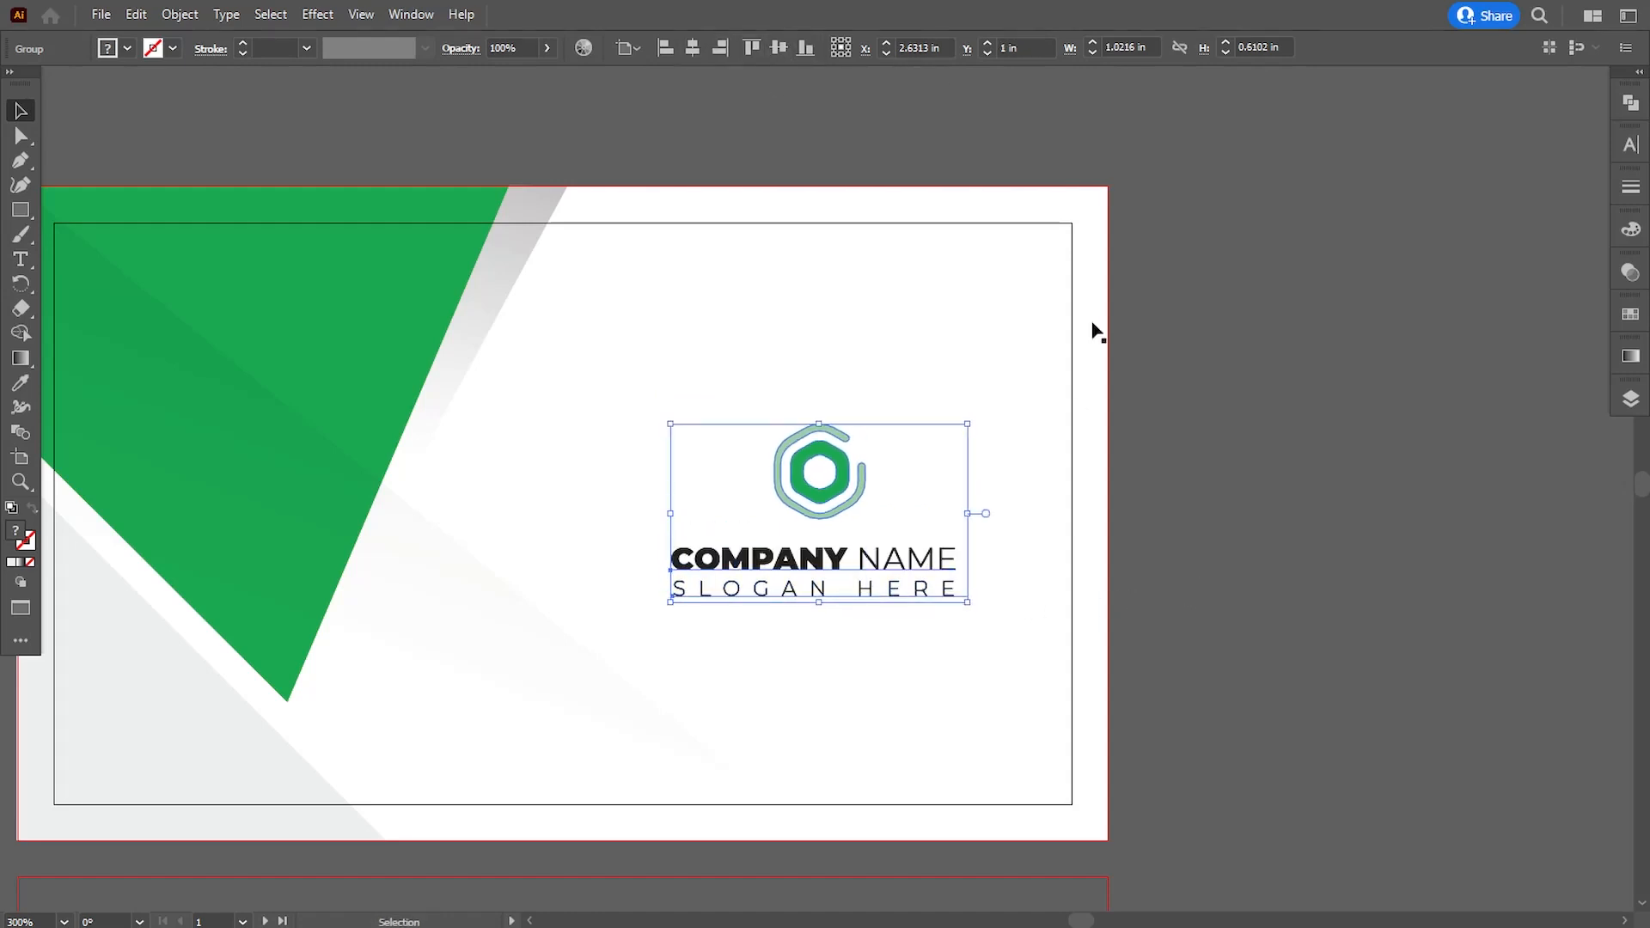
- Nudge the logo group horizontally toward the green shape, to about X 2.51 in
key(Left)
key(Left)
key(Left)
key(Left)
key(Left)
key(Left)
key(Left)
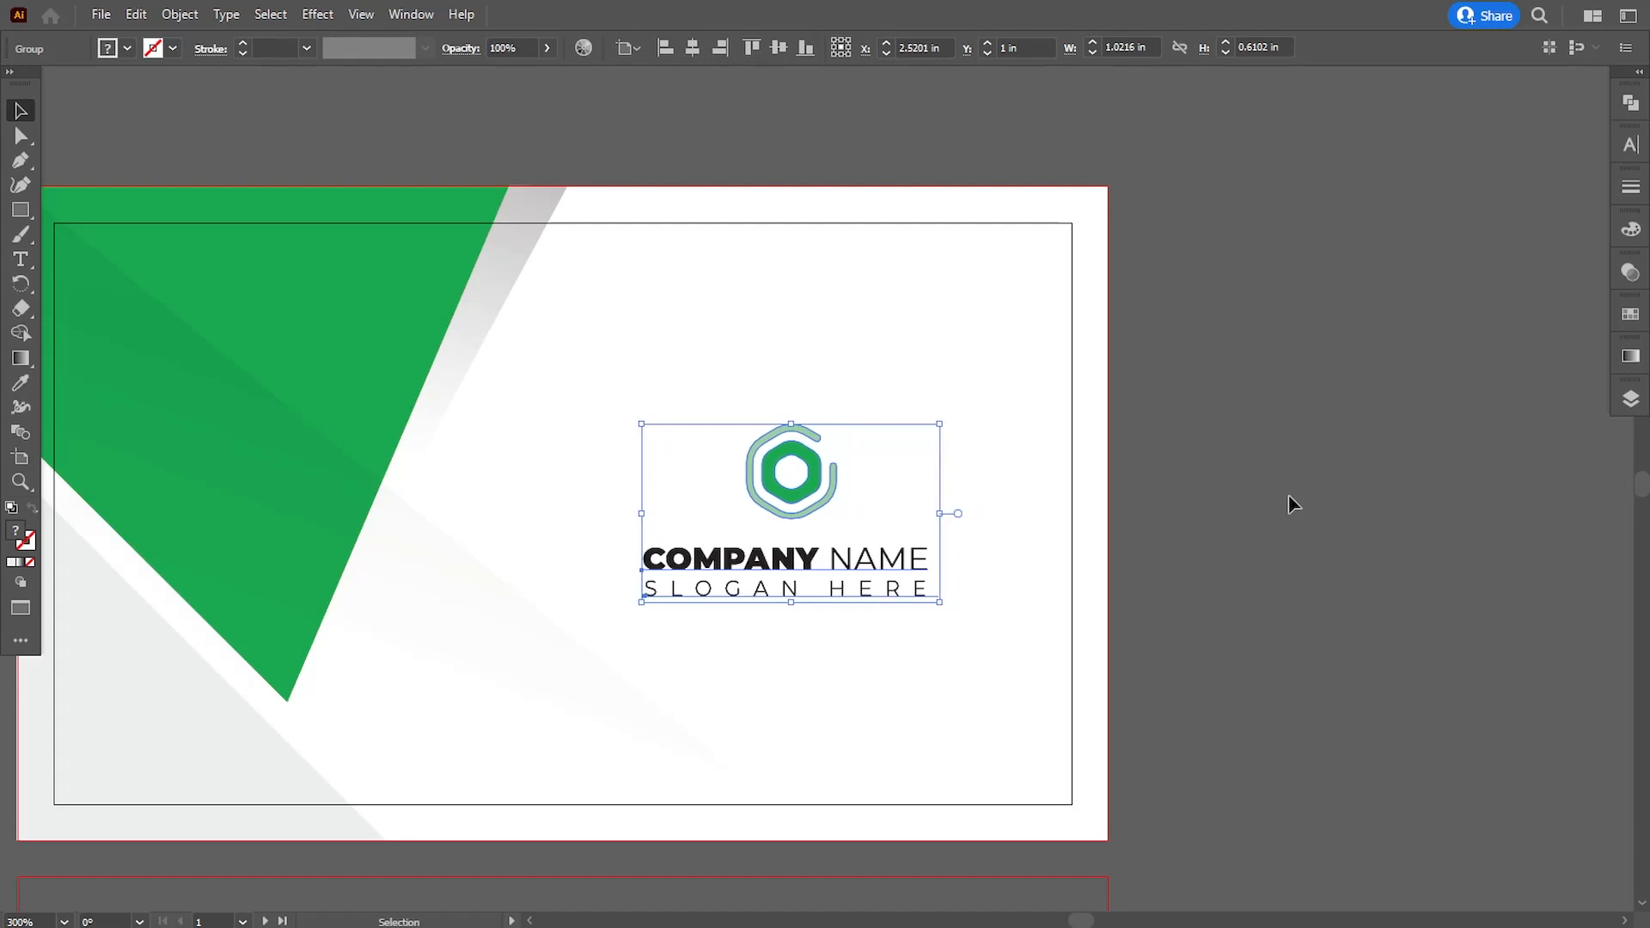
key(Left)
key(Right)
click(1291, 496)
drag(1223, 582, 1356, 568)
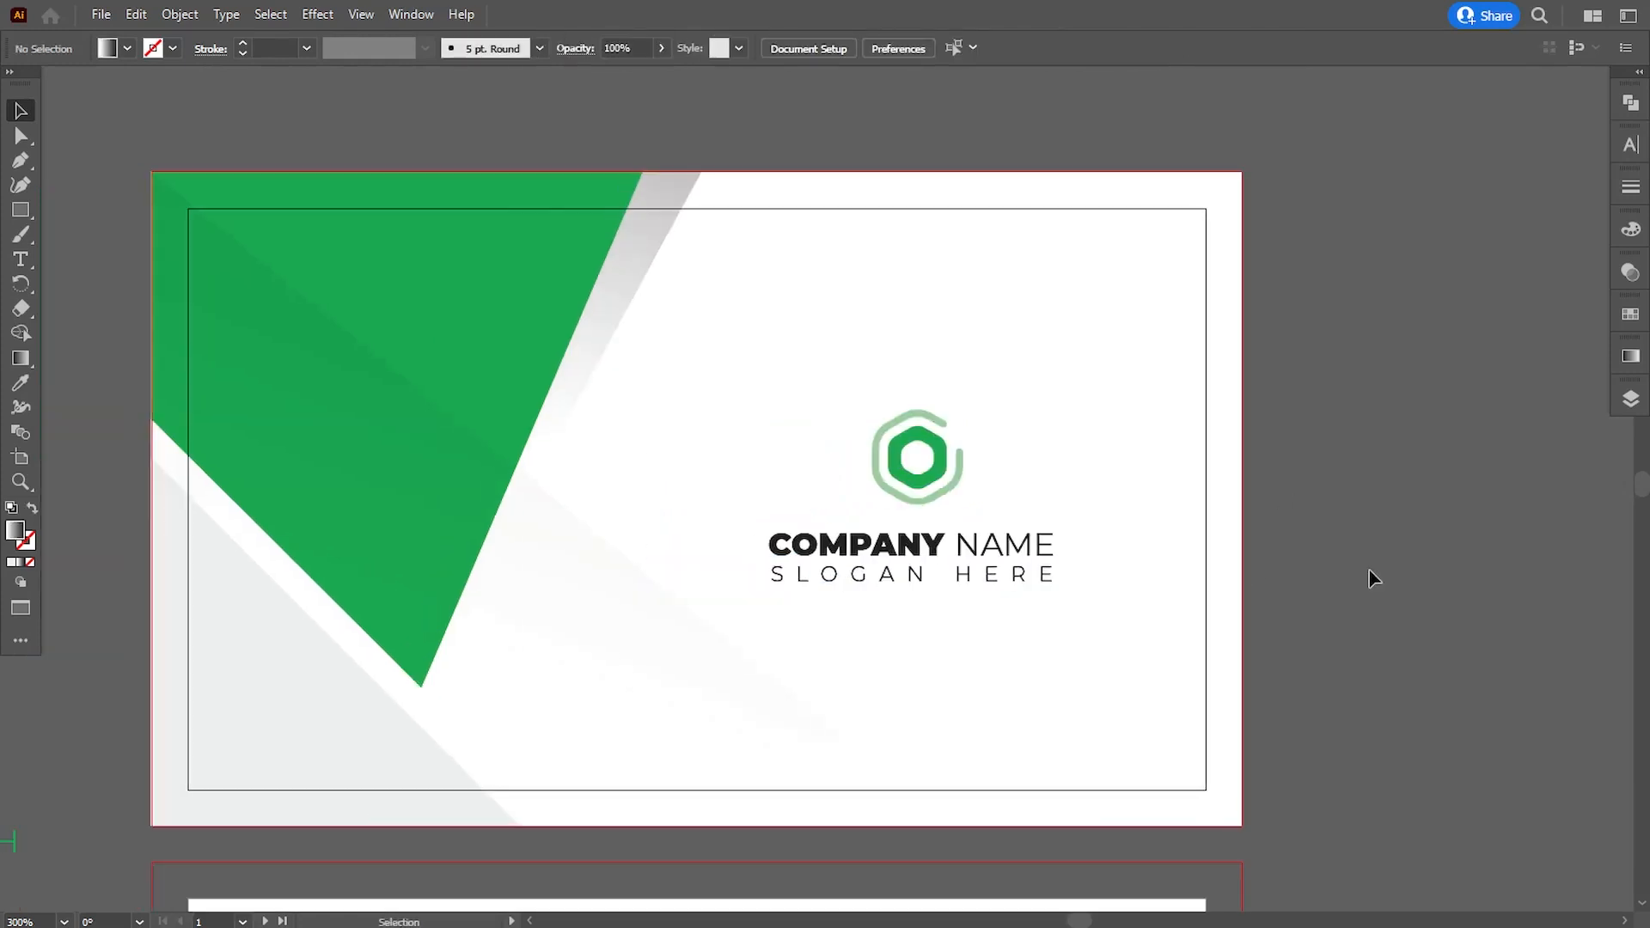
- Enlarge the logo group proportionally from its center to about 1.06 × 0.63 in
key(ctrl+minus)
key(ctrl+minus)
key(ctrl+minus)
key(ctrl+plus)
key(ctrl+plus)
drag(1120, 583, 1122, 558)
click(952, 530)
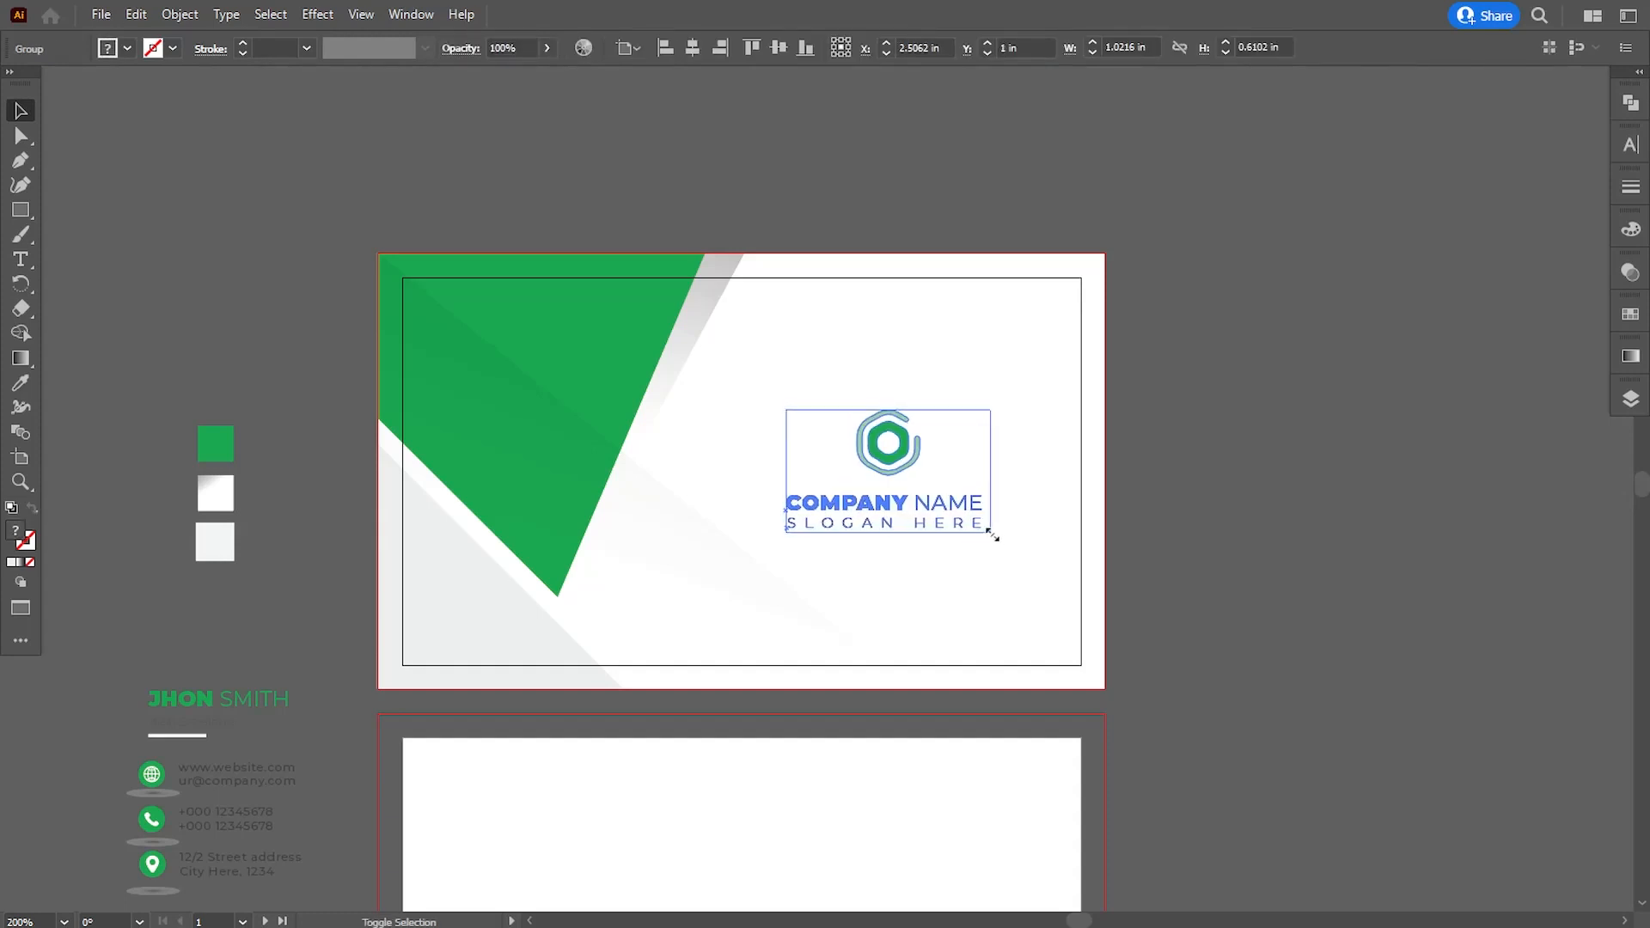
drag(993, 536, 995, 538)
click(1227, 579)
click(912, 469)
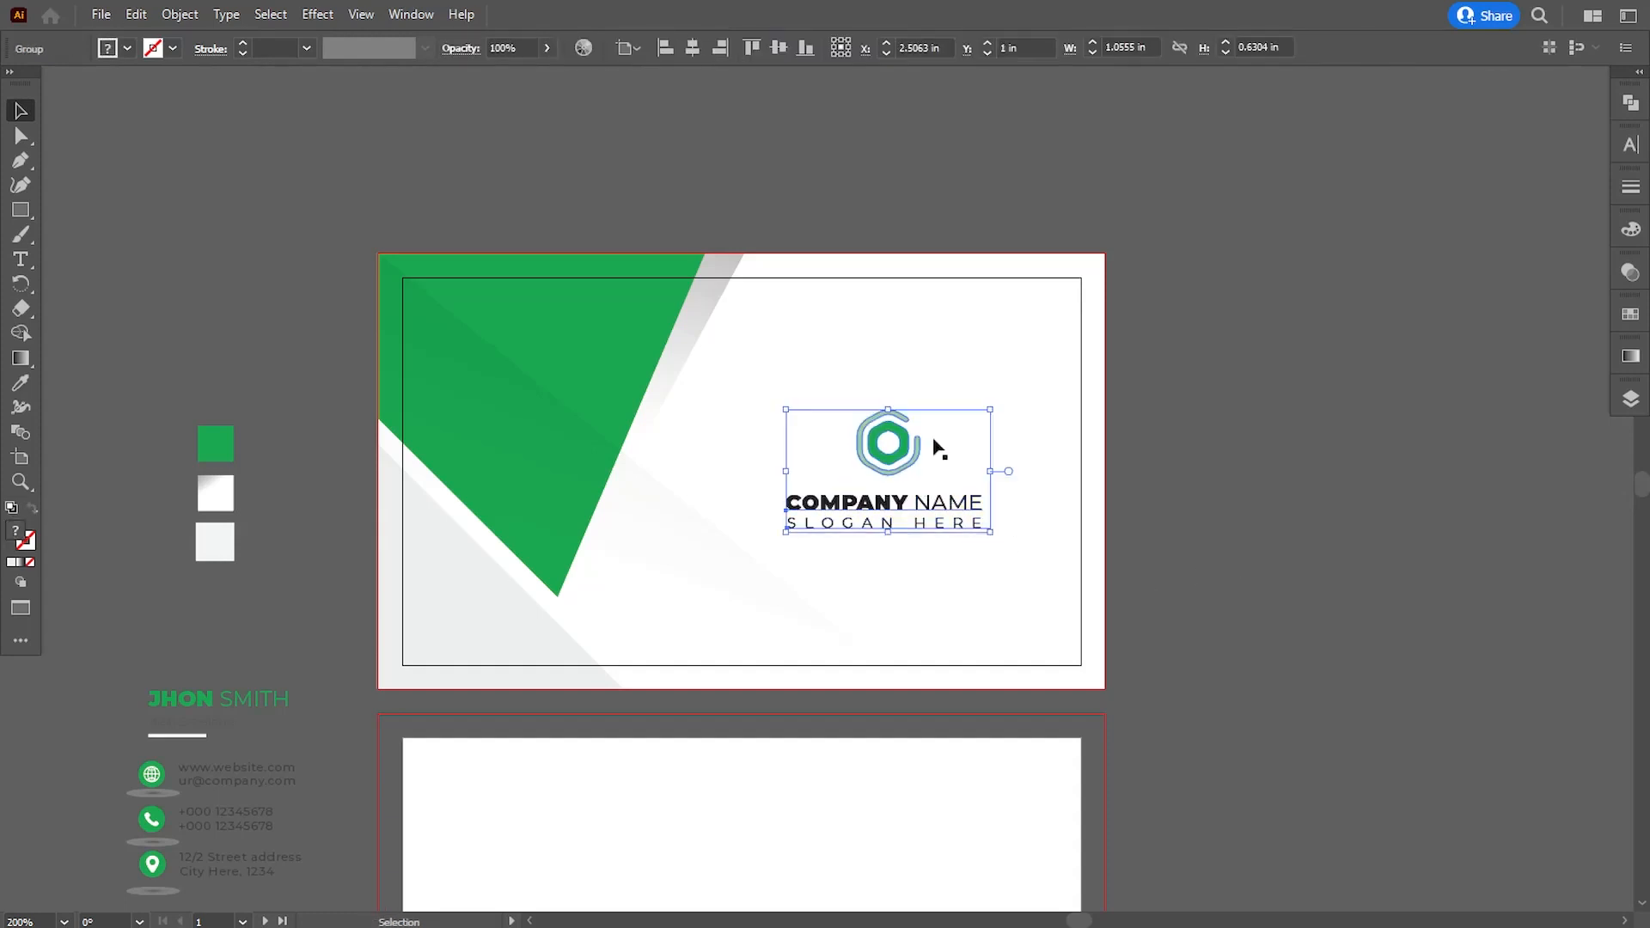
click(1241, 571)
drag(1242, 571, 1333, 468)
click(969, 457)
click(1397, 581)
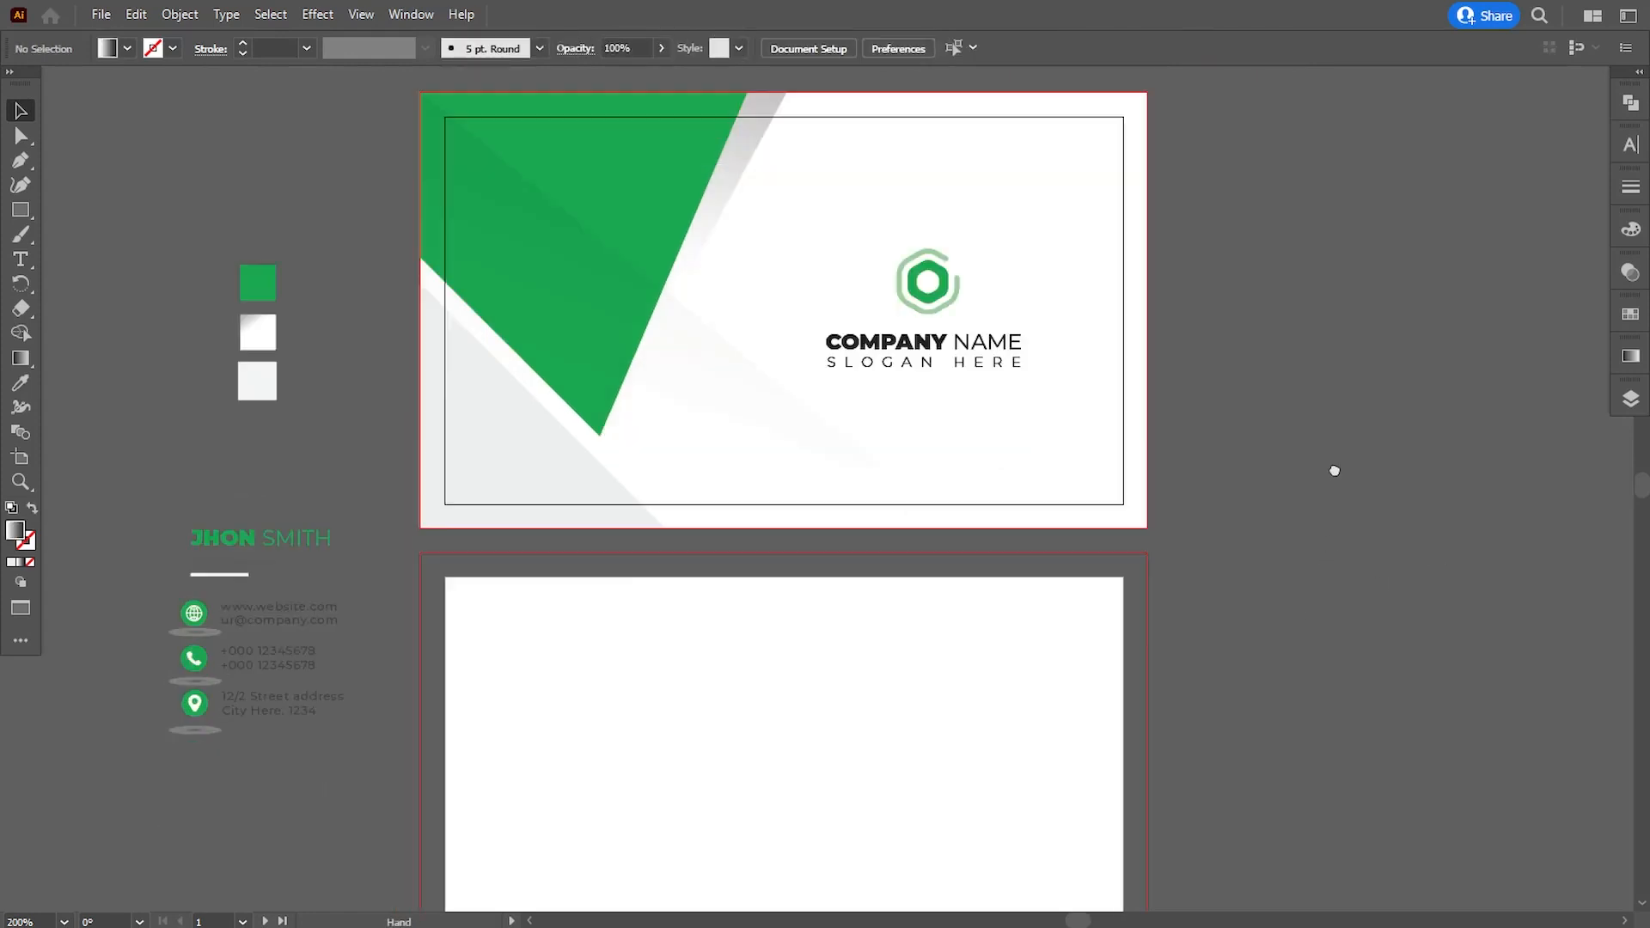
- Group the first card's background shapes and place a copy of the group over the second card's bleed area
drag(998, 485, 964, 574)
drag(636, 594, 674, 621)
click(180, 13)
click(200, 113)
scroll(644, 375, down, 2)
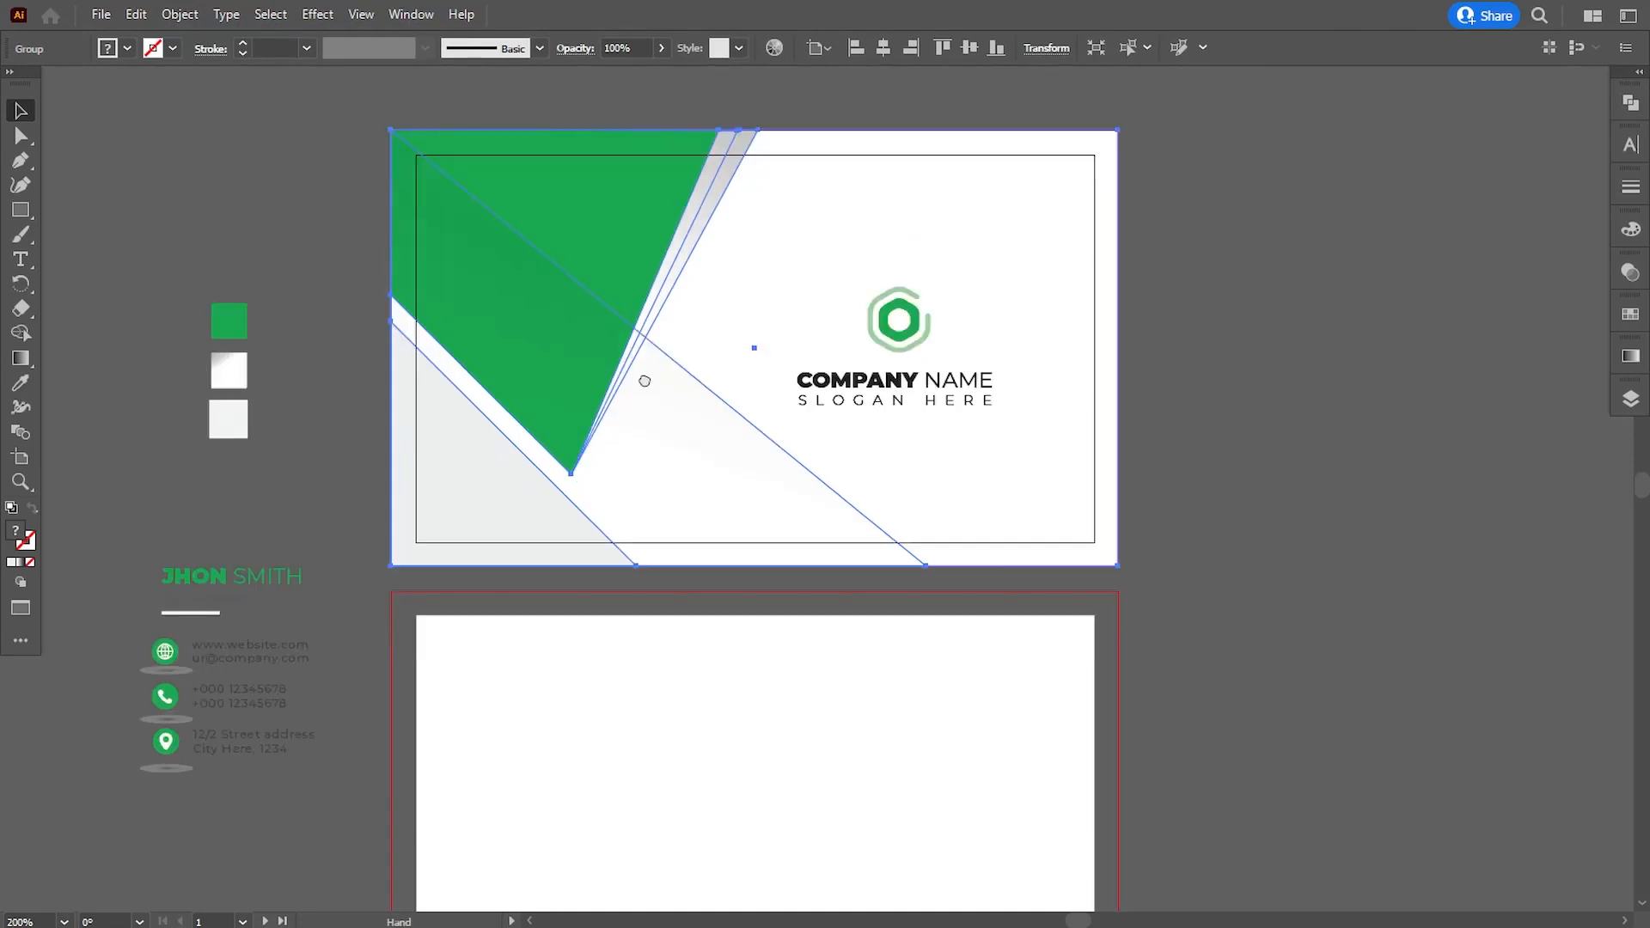
drag(597, 280, 570, 737)
- Reflect the copied background group on the second card across the vertical axis
click(180, 15)
mouse_move(225, 34)
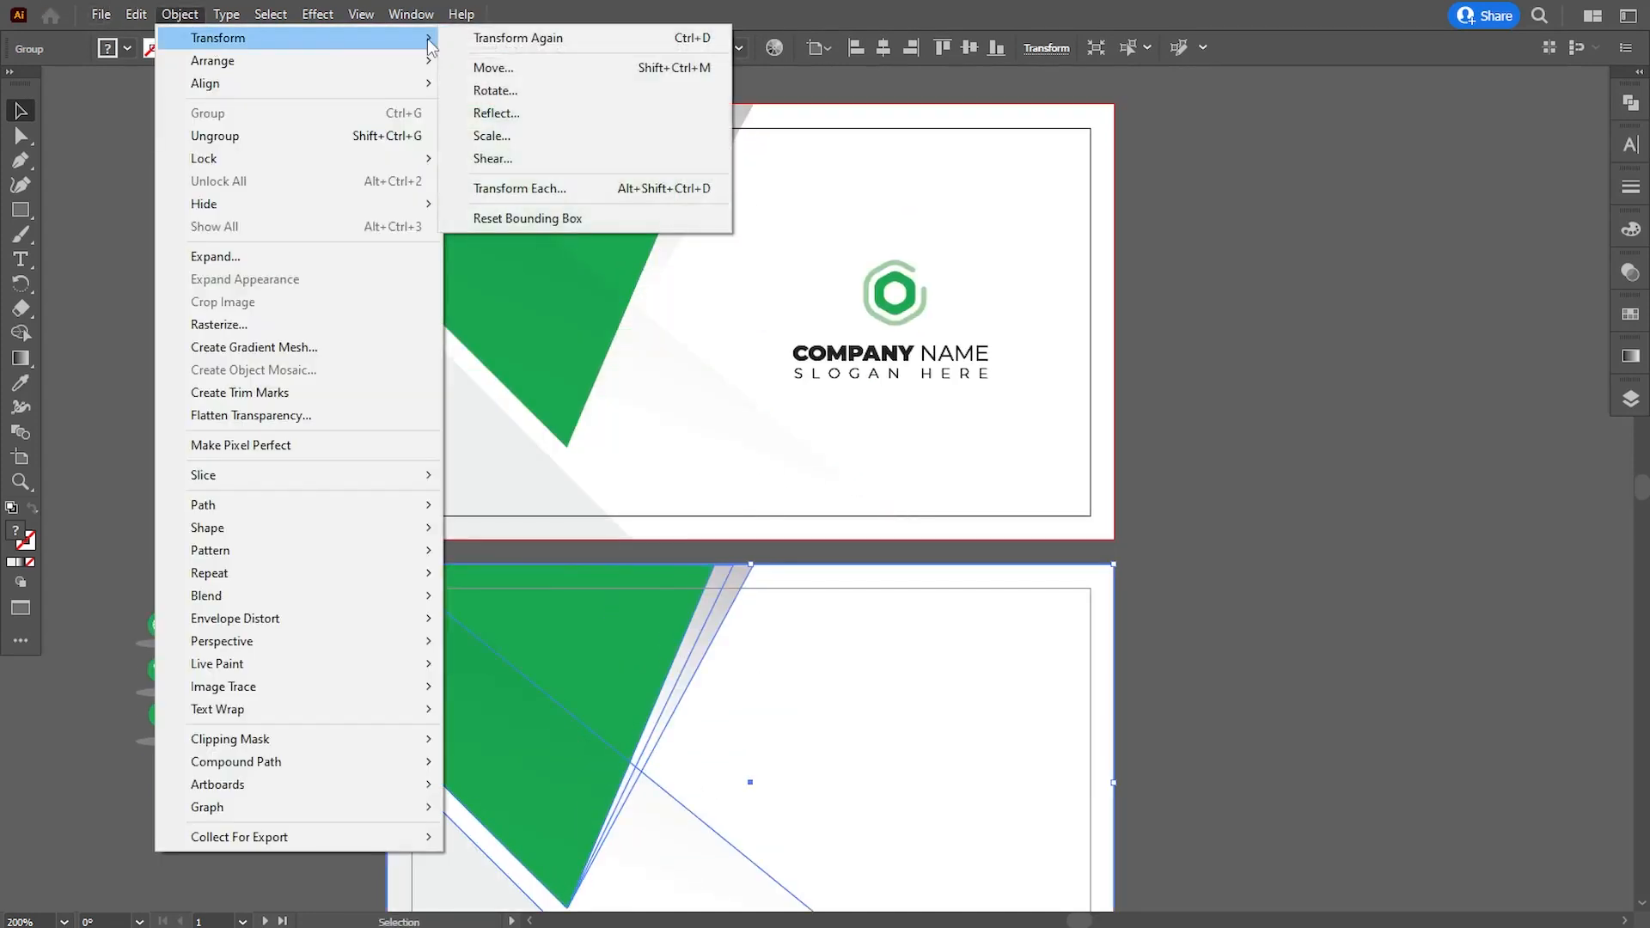
click(507, 115)
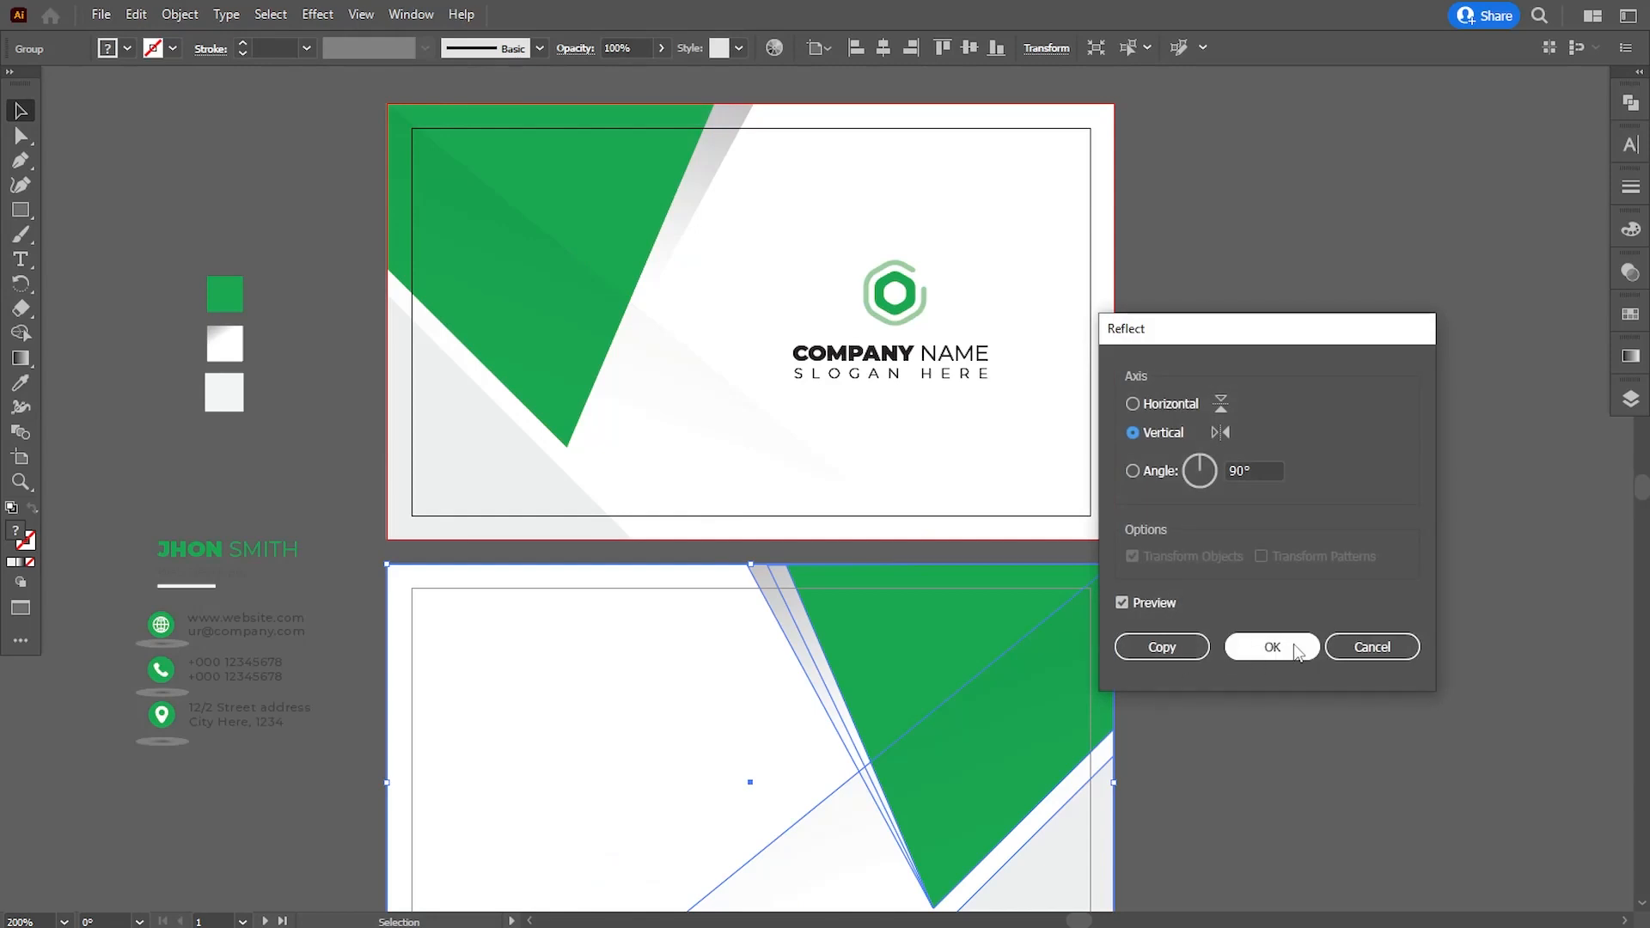
click(1272, 646)
click(1212, 685)
- Move the name and title group into the second card's upper-left area and bring it to the front
drag(1212, 685, 1233, 424)
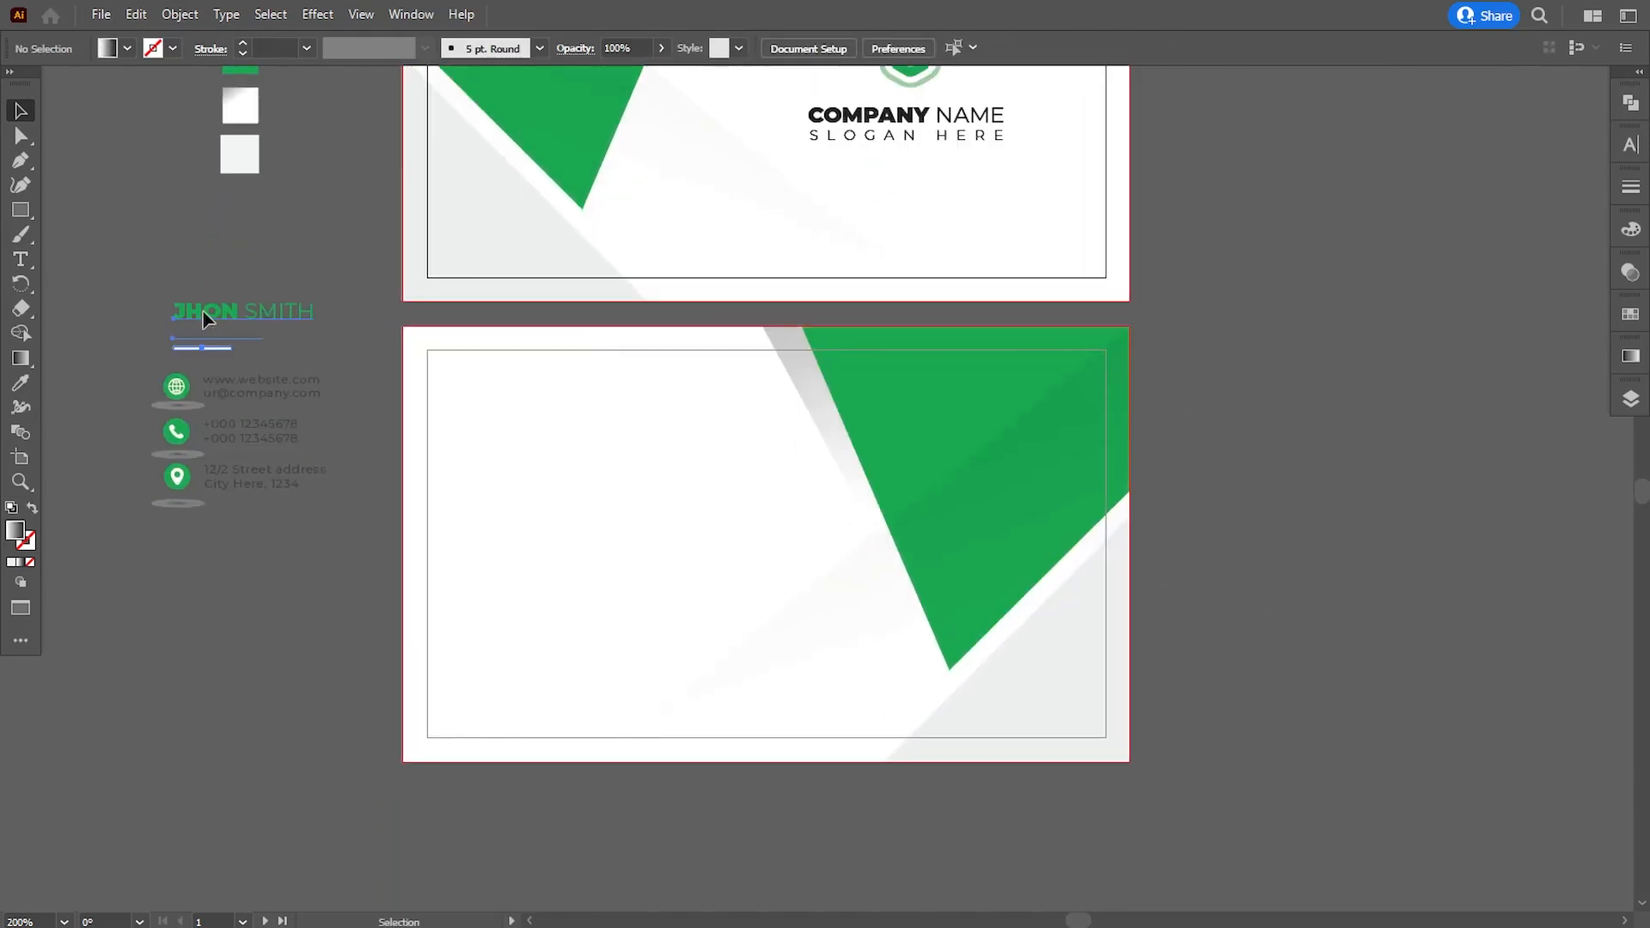
drag(207, 318, 498, 417)
right_click(498, 416)
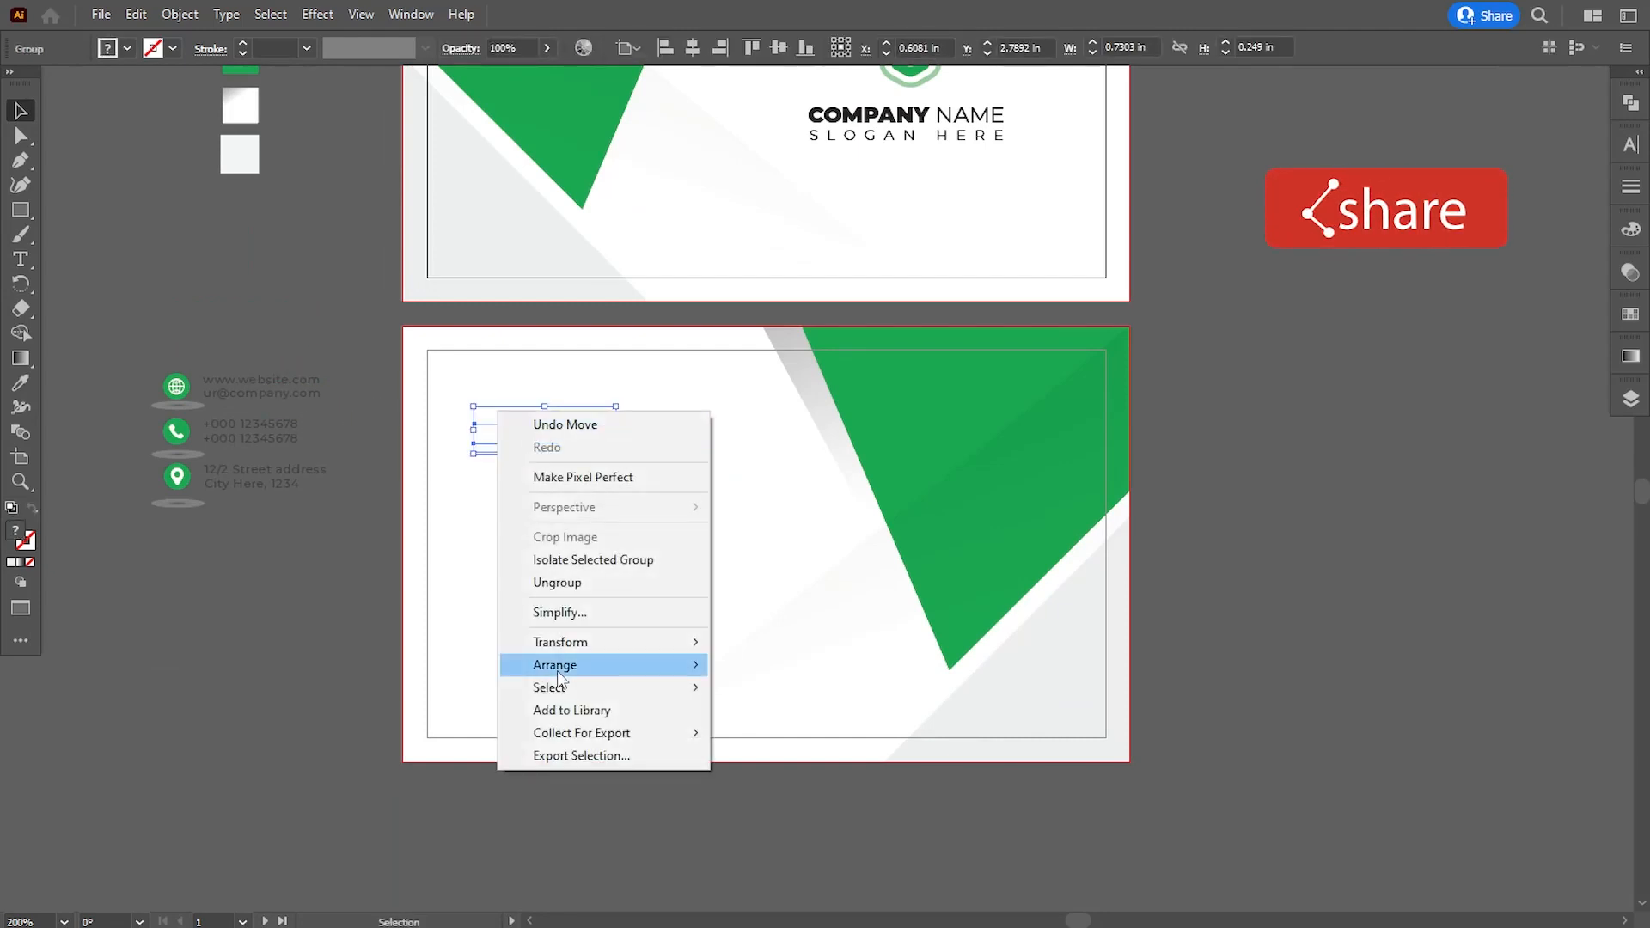
click(722, 668)
- Nudge the name and title group vertically to about Y 2.75 in
key(Up)
key(Up)
key(Up)
key(Up)
key(Up)
key(Up)
key(Up)
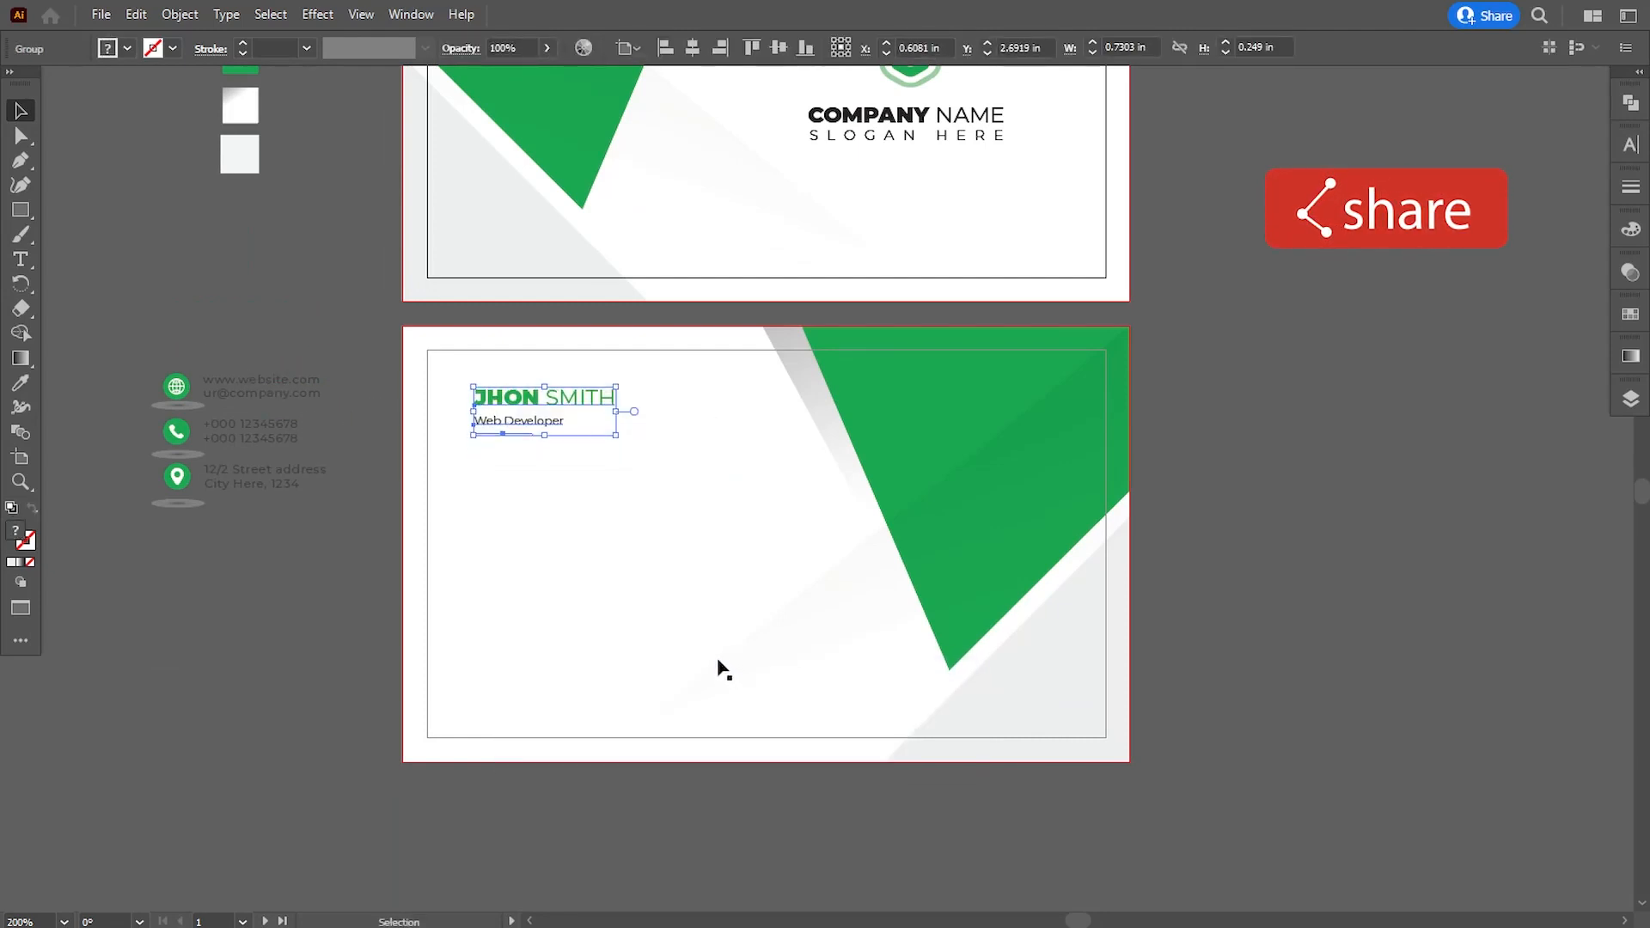
key(Down)
key(Down)
key(Down)
key(Down)
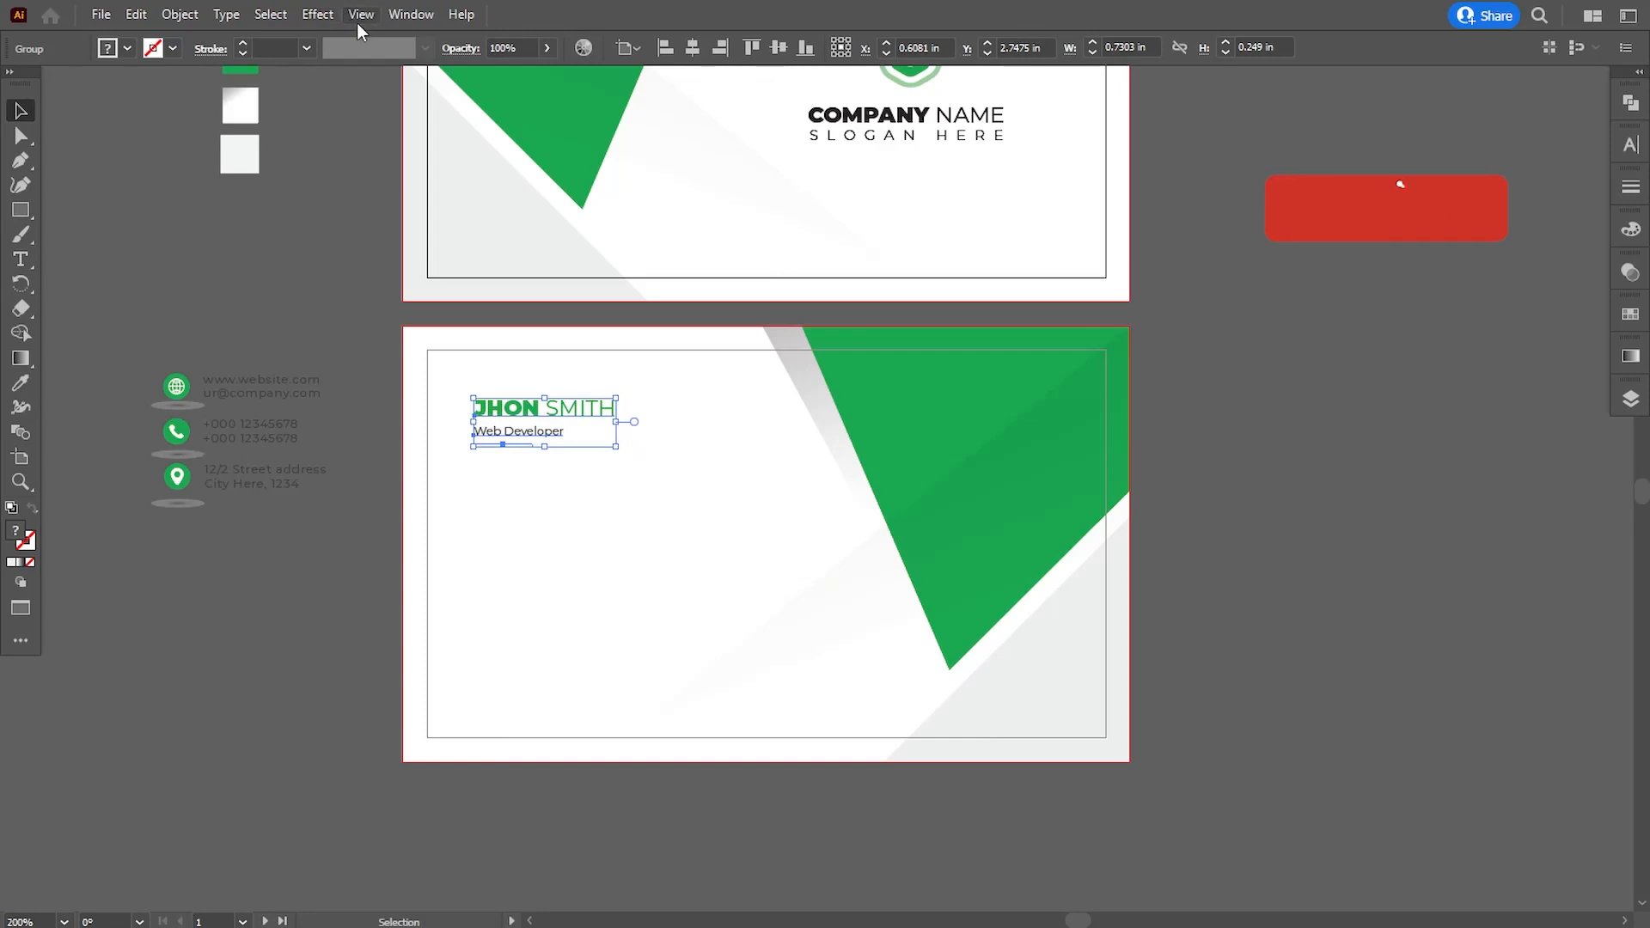
- Show the rulers and place a vertical guide along the left edge of the name text
click(361, 15)
mouse_move(501, 796)
click(752, 796)
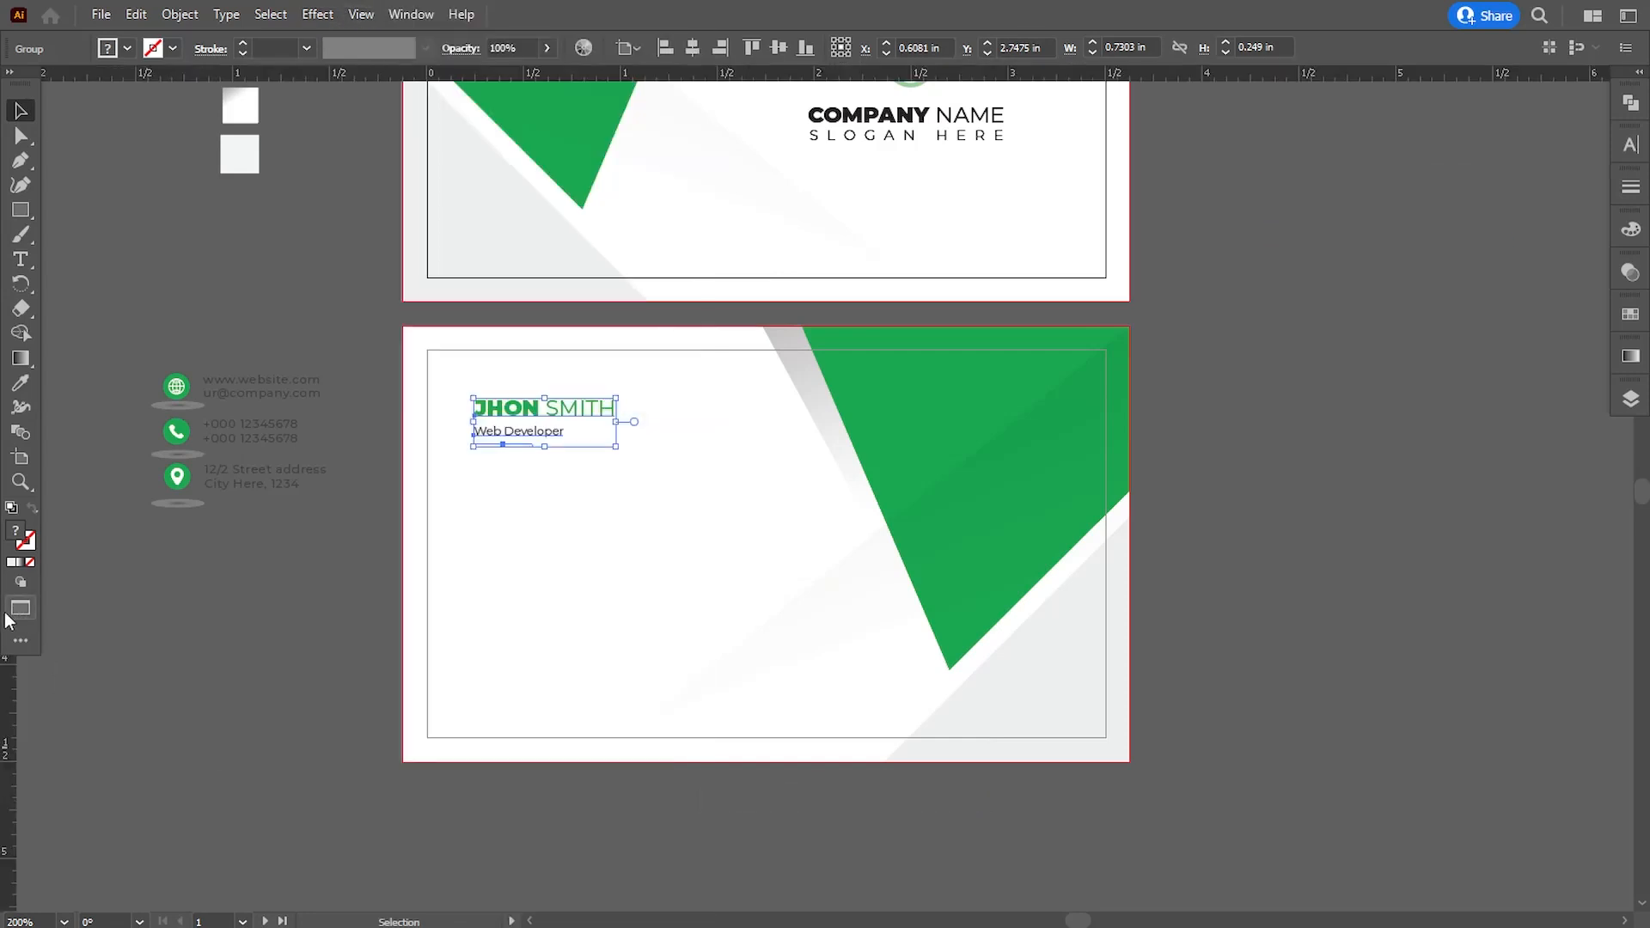
drag(17, 701, 471, 627)
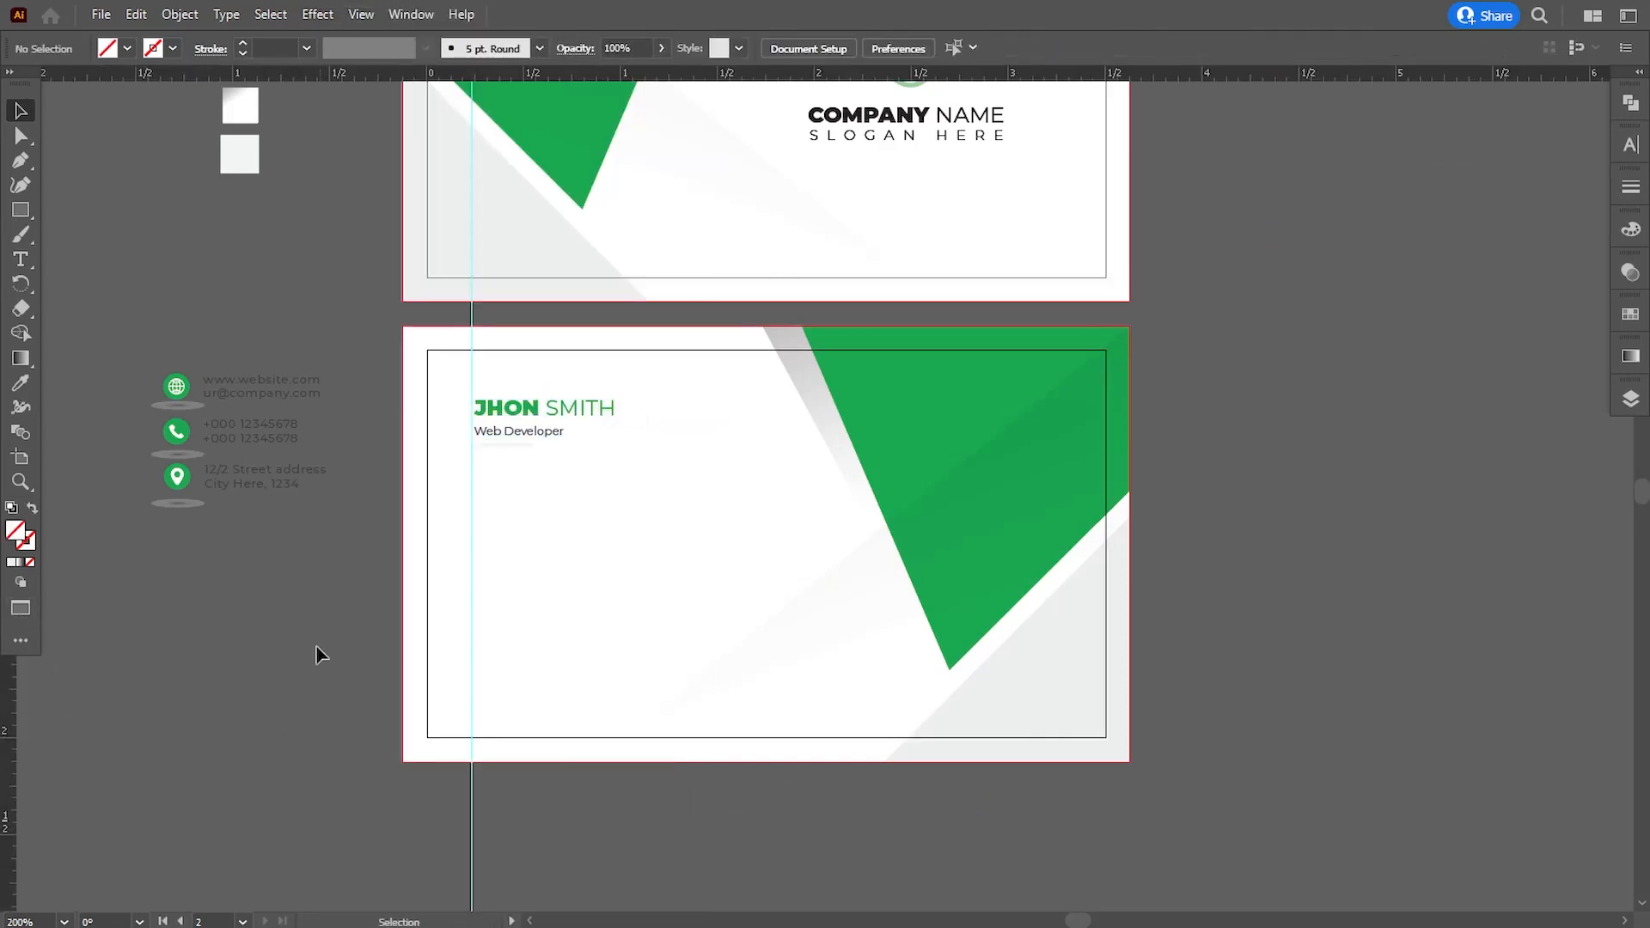
- Move the contact details group into the second card's lower-left area and bring it to the front
drag(228, 430, 509, 595)
right_click(509, 595)
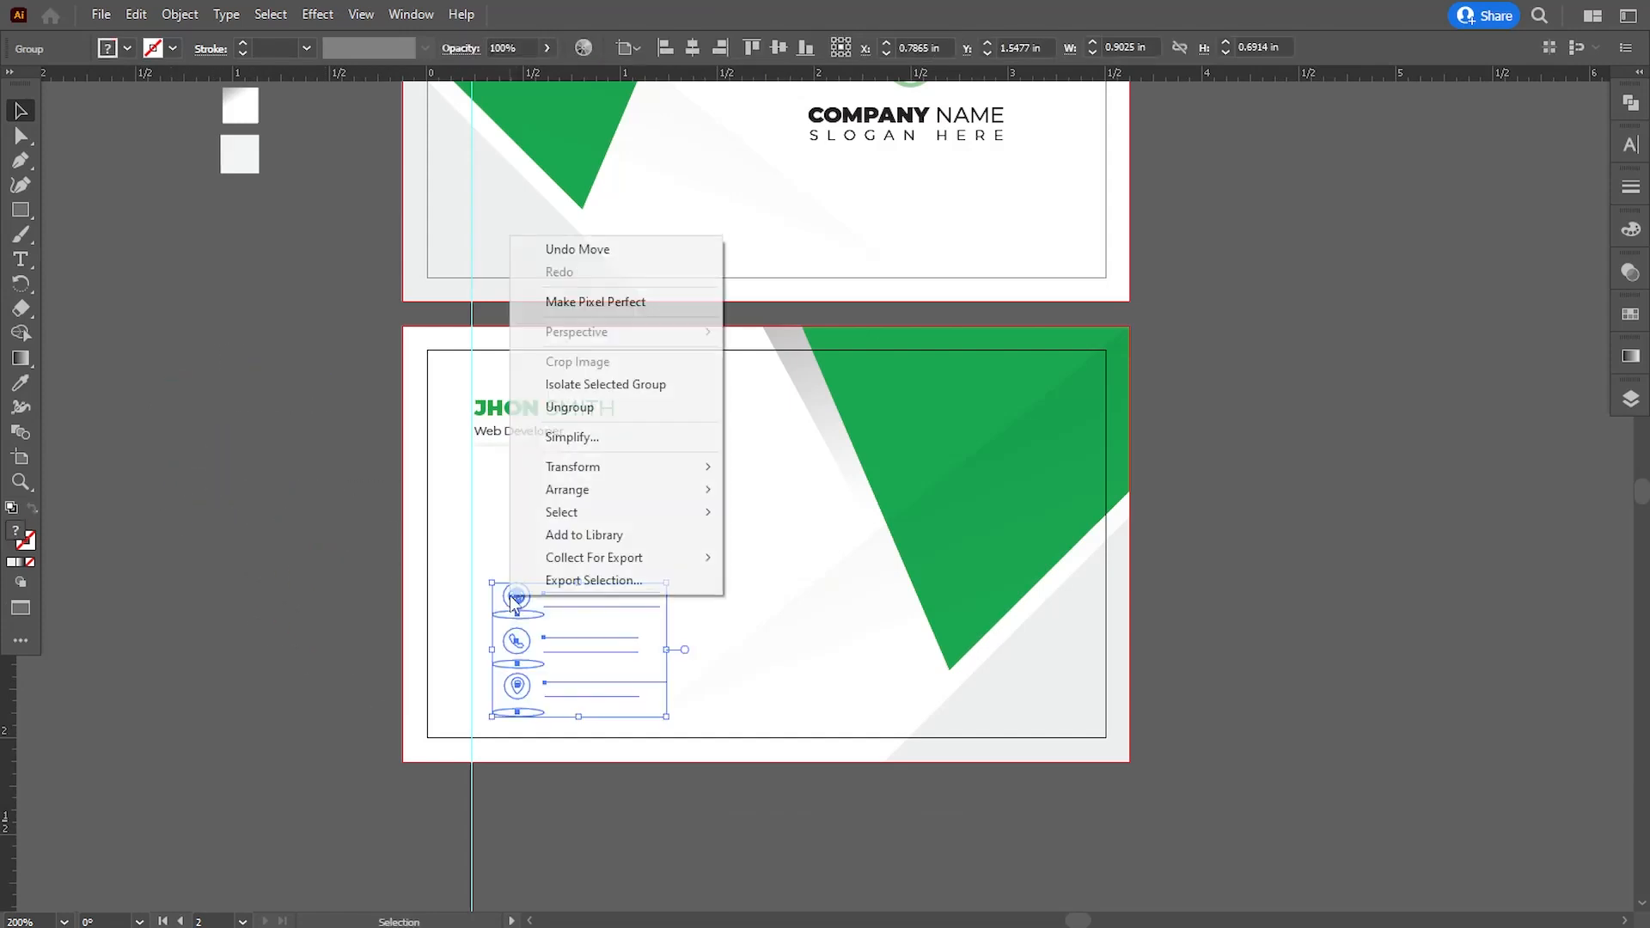
mouse_move(616, 492)
click(772, 497)
- Nudge the contact group left to the vertical guide and up, to about X 0.69 in, Y 1.24 in
key(Left)
key(Left)
key(Left)
key(Left)
key(Left)
key(Left)
key(Left)
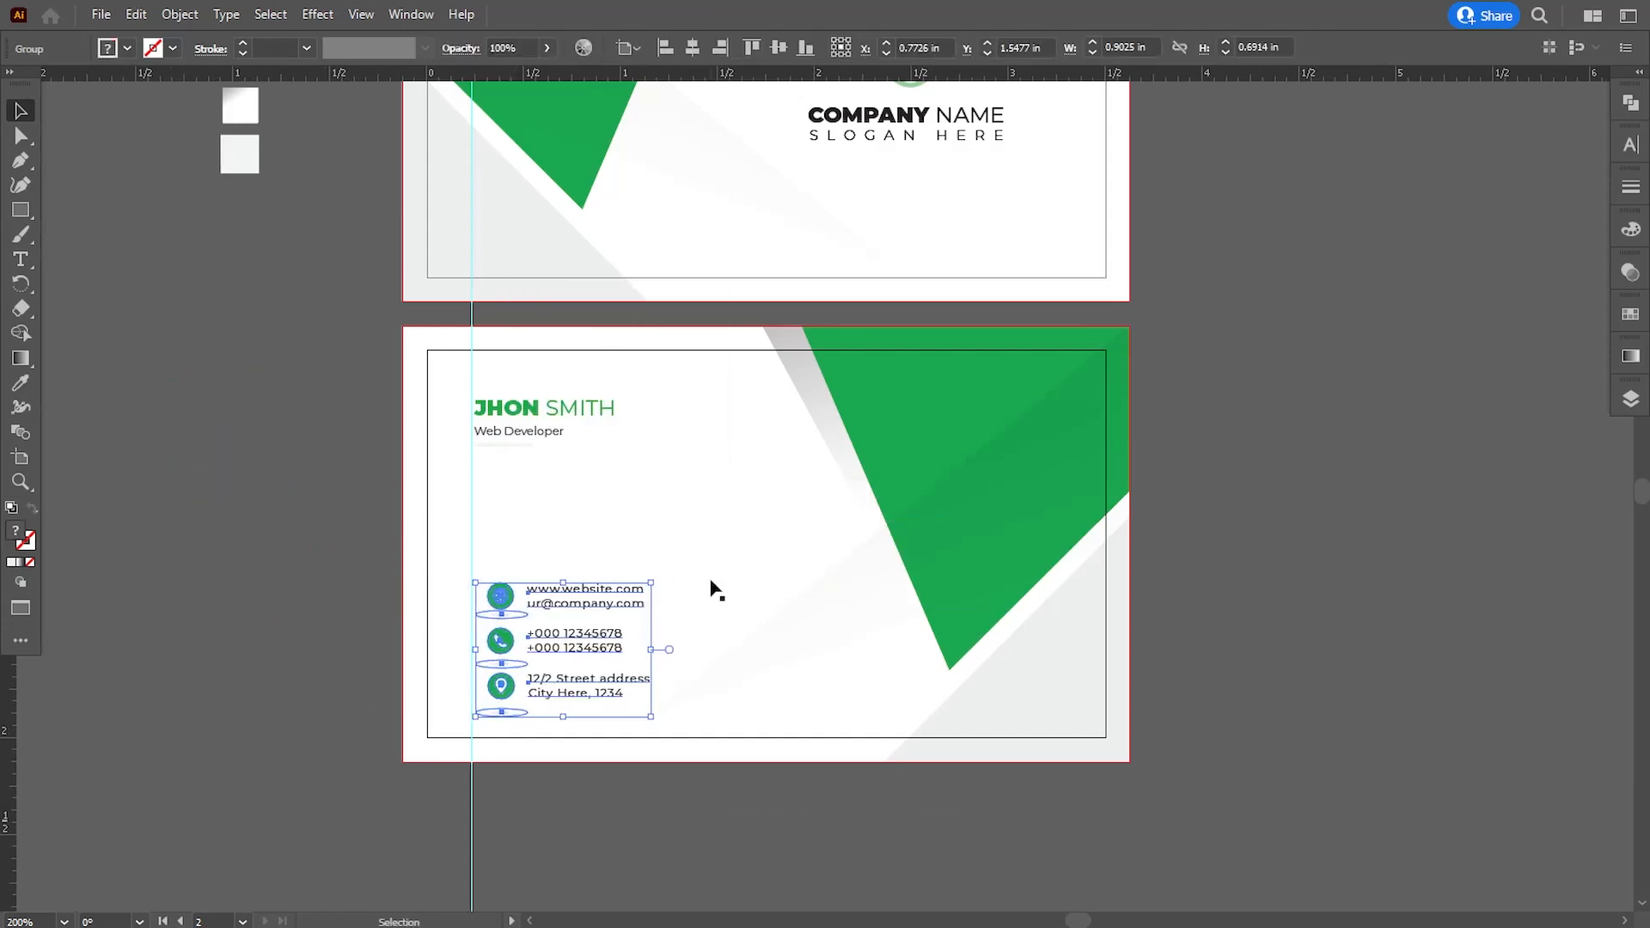
key(Up)
key(Up)
key(Up)
key(Up)
key(Up)
key(Up)
key(Up)
key(Up)
key(Up)
key(Up)
key(Up)
key(Up)
key(Up)
key(Up)
key(Up)
key(Up)
key(Up)
key(Up)
key(Up)
key(Up)
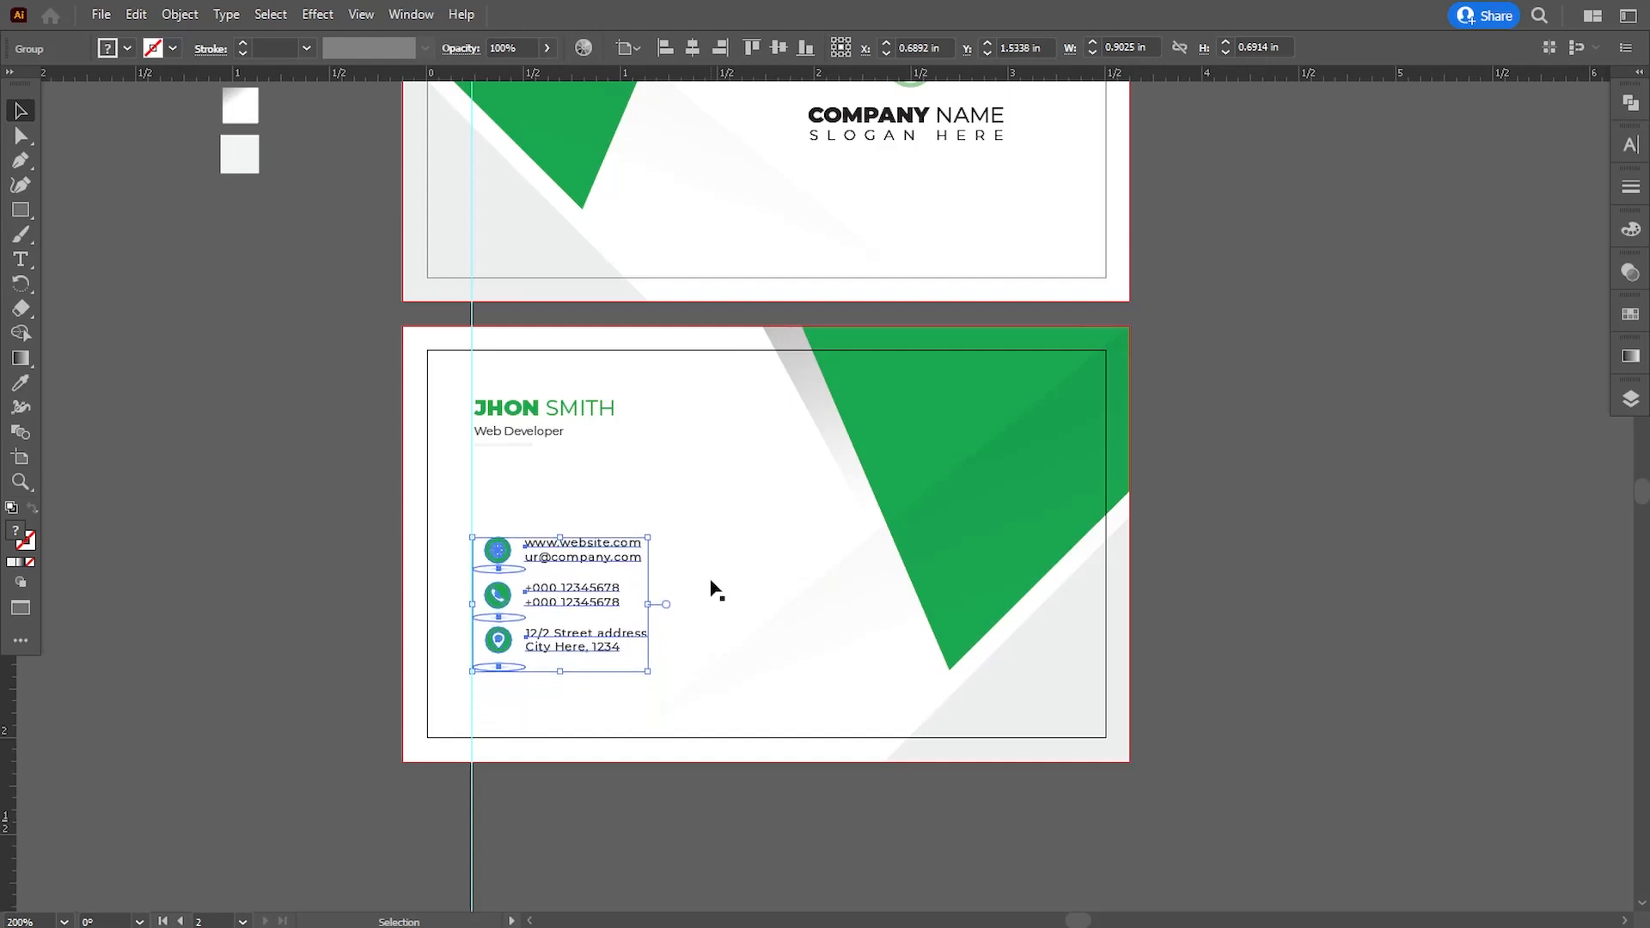
key(Down)
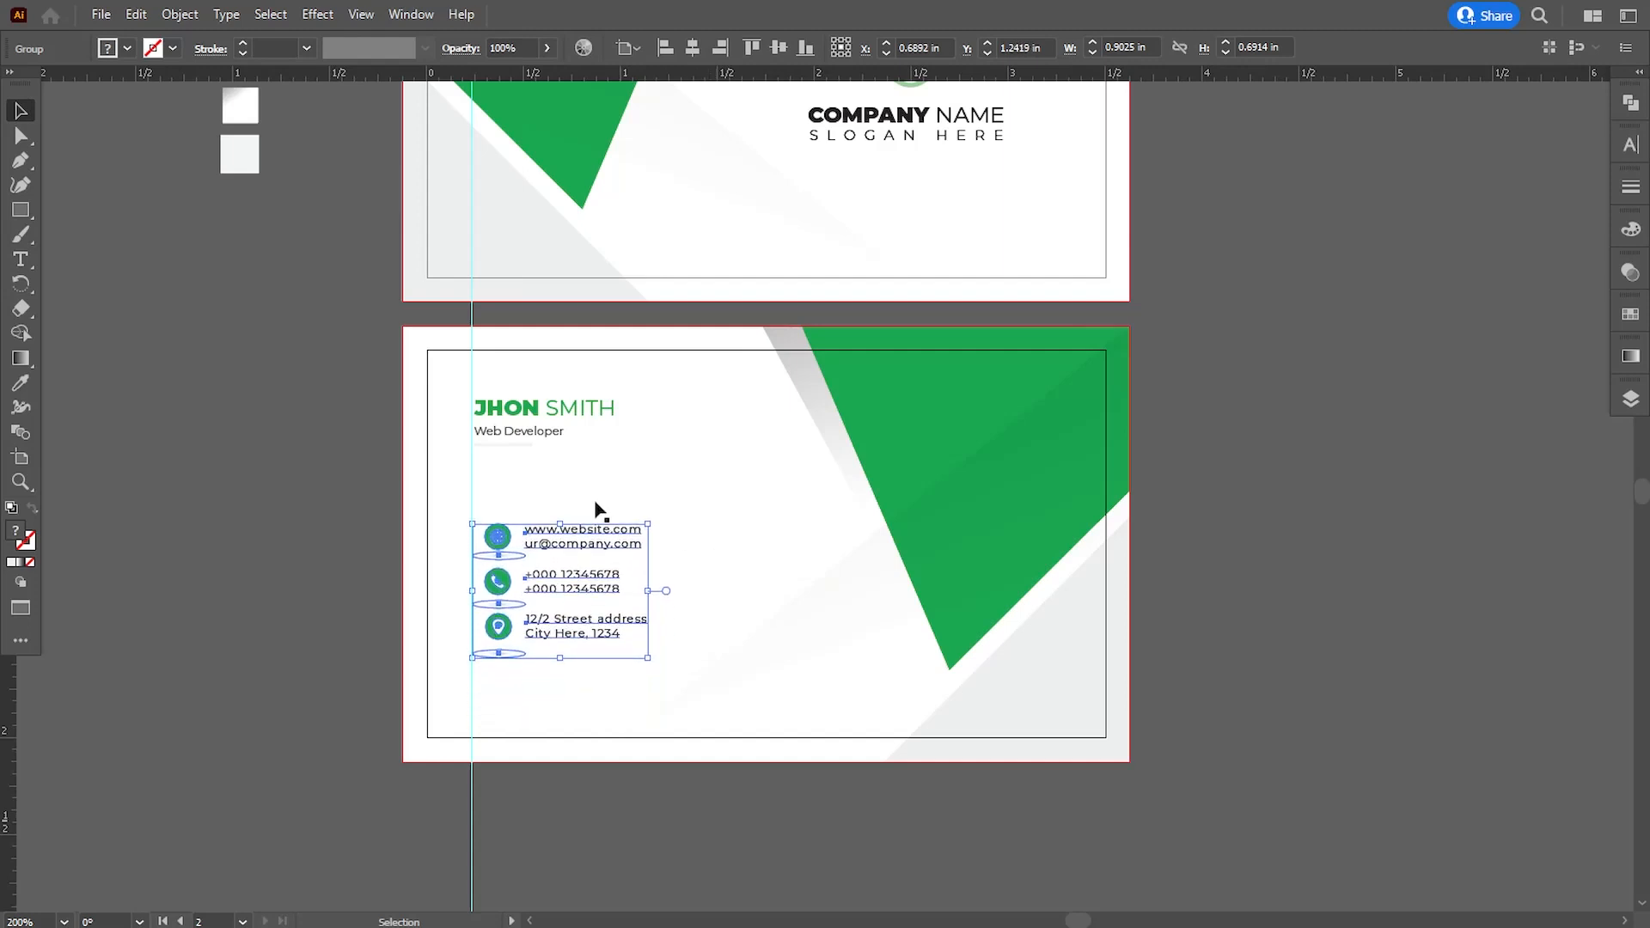
- Scale the name and contact groups up together proportionally until the contact group is about 1.05 in wide
shift+click(484, 398)
drag(651, 659, 683, 702)
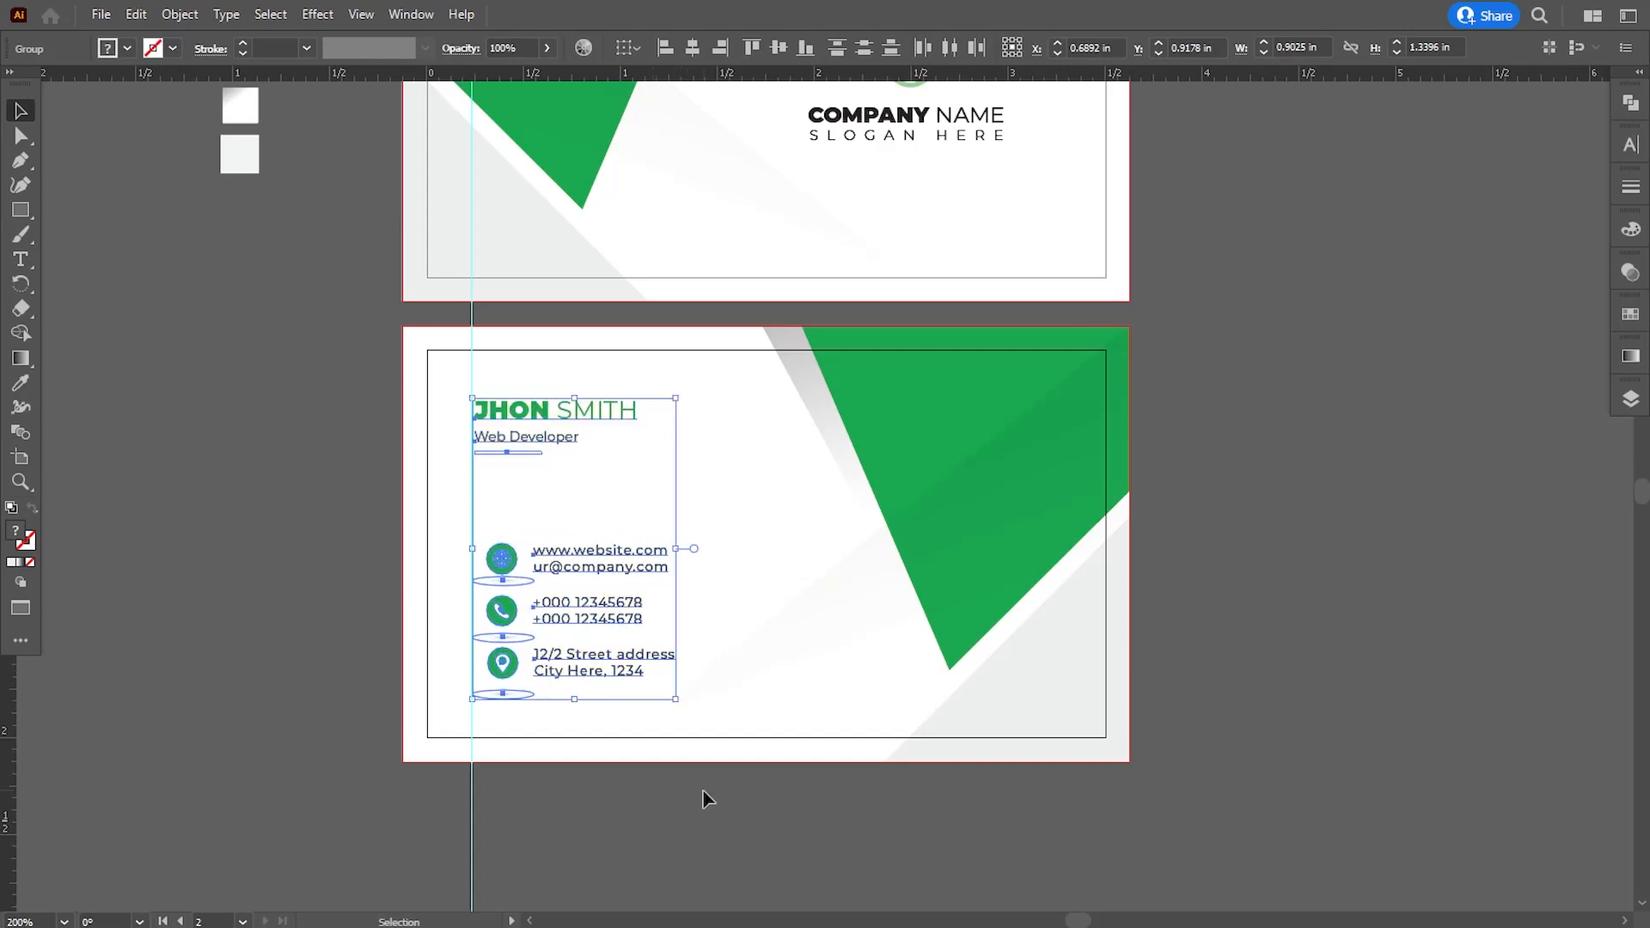
click(697, 791)
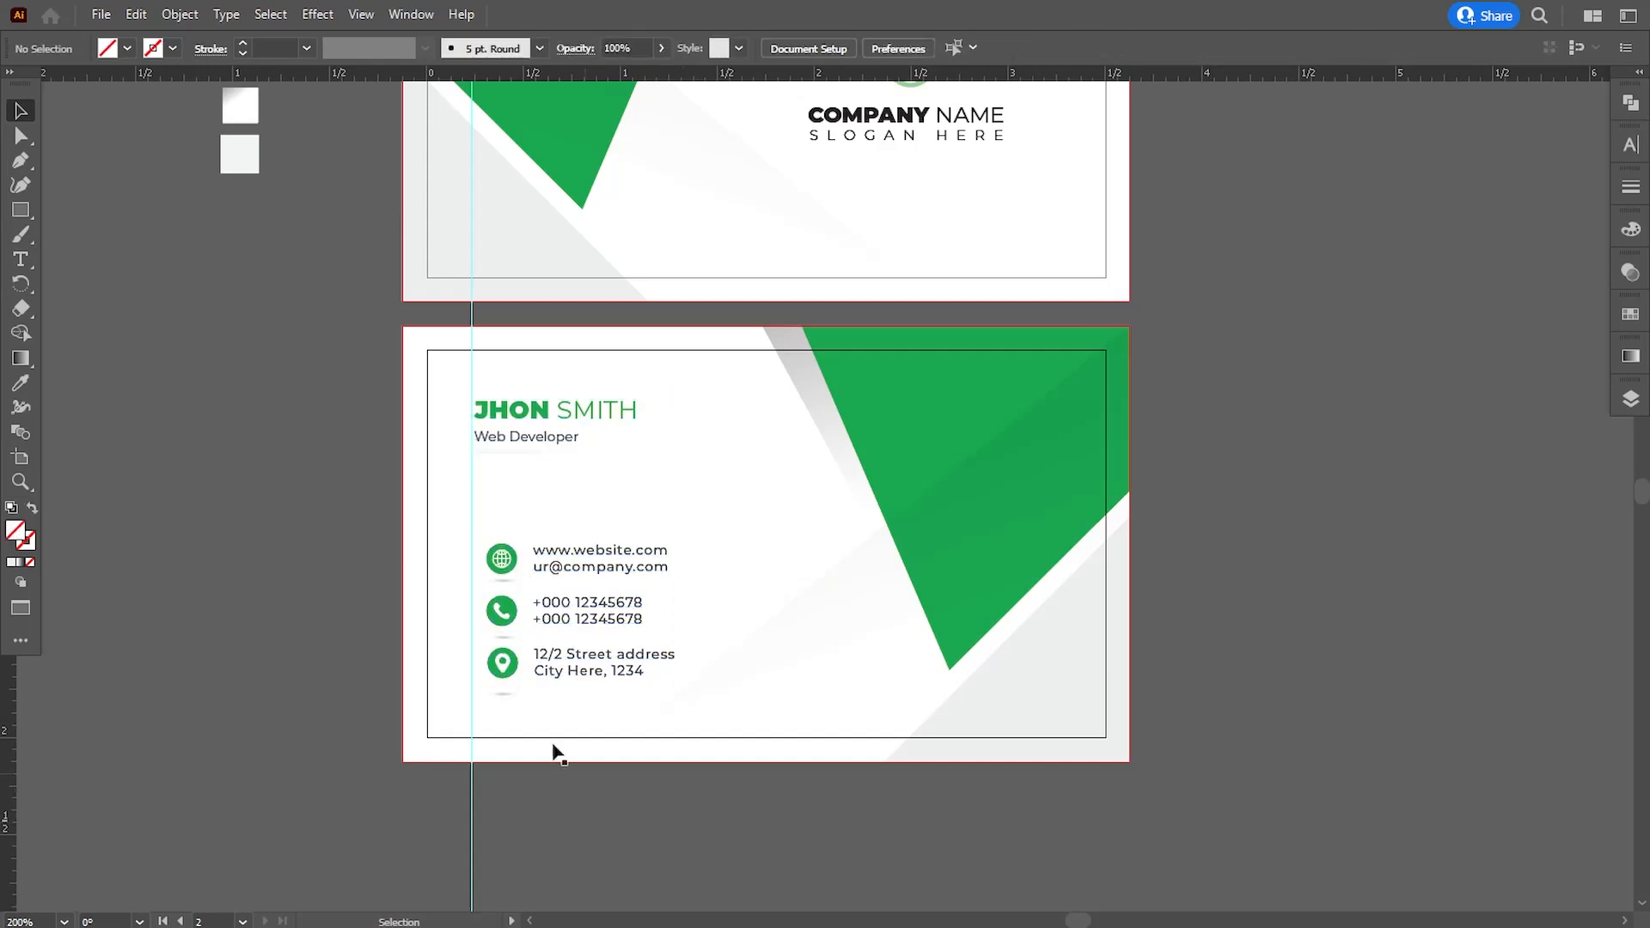
- Nudge the contact group up slightly on the second card to reduce the gap below the job title
click(506, 674)
key(Up)
key(Up)
key(Up)
key(Up)
key(Up)
key(Up)
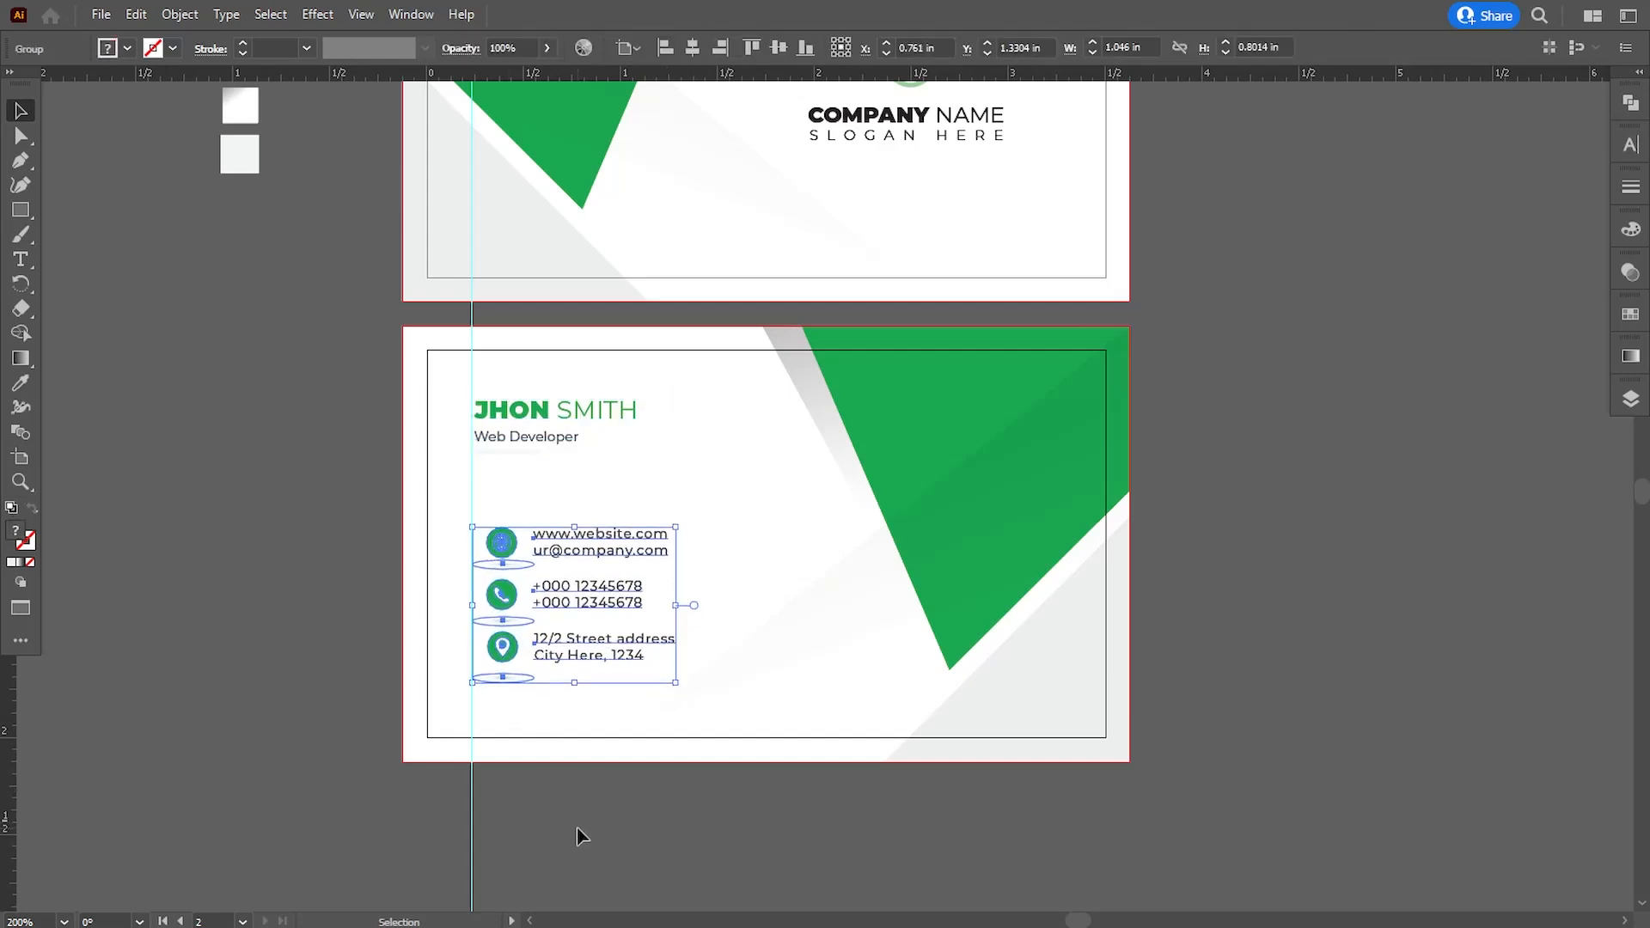
key(Down)
key(Down)
click(577, 836)
- Nudge the contact group left so its round icons line up with the vertical guide
key(space)
drag(611, 800, 591, 821)
click(537, 705)
key(Left)
key(Left)
key(Left)
key(Left)
key(Left)
key(Left)
key(Left)
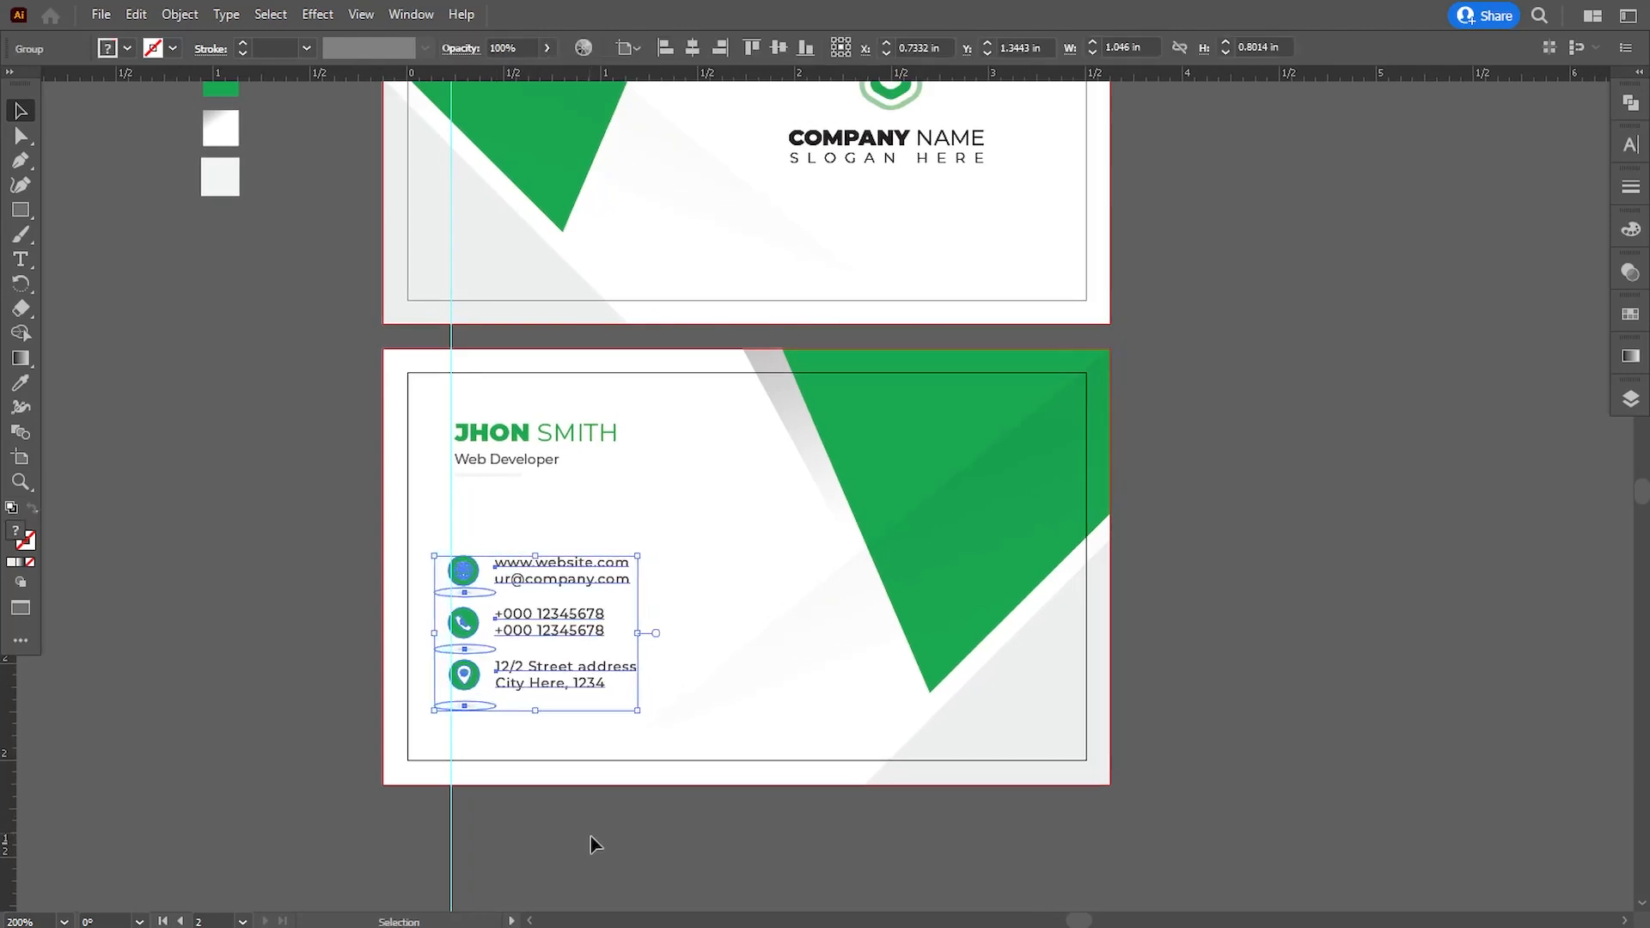
- Nudge the contact group slightly right and the name group slightly left to refine their alignment along the vertical guide
click(596, 850)
click(462, 621)
key(Right)
key(Right)
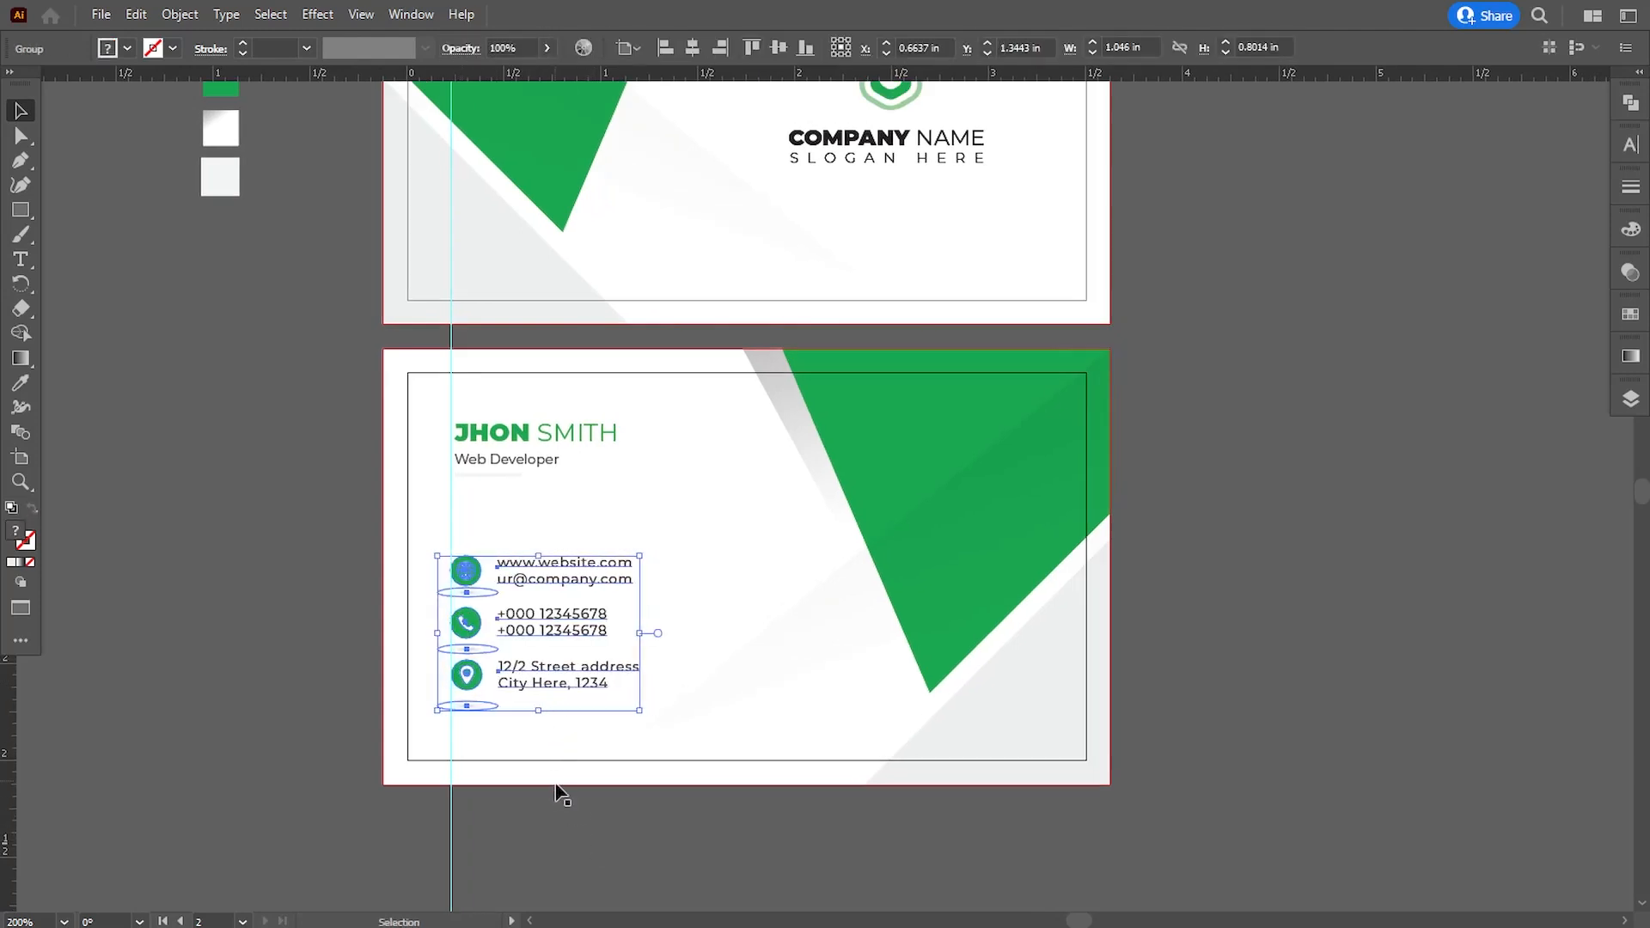
click(556, 748)
click(501, 465)
key(Left)
click(563, 815)
- Duplicate the logo group onto the second card's green shape and scale it down proportionally to about 0.75 in wide
drag(307, 295, 293, 388)
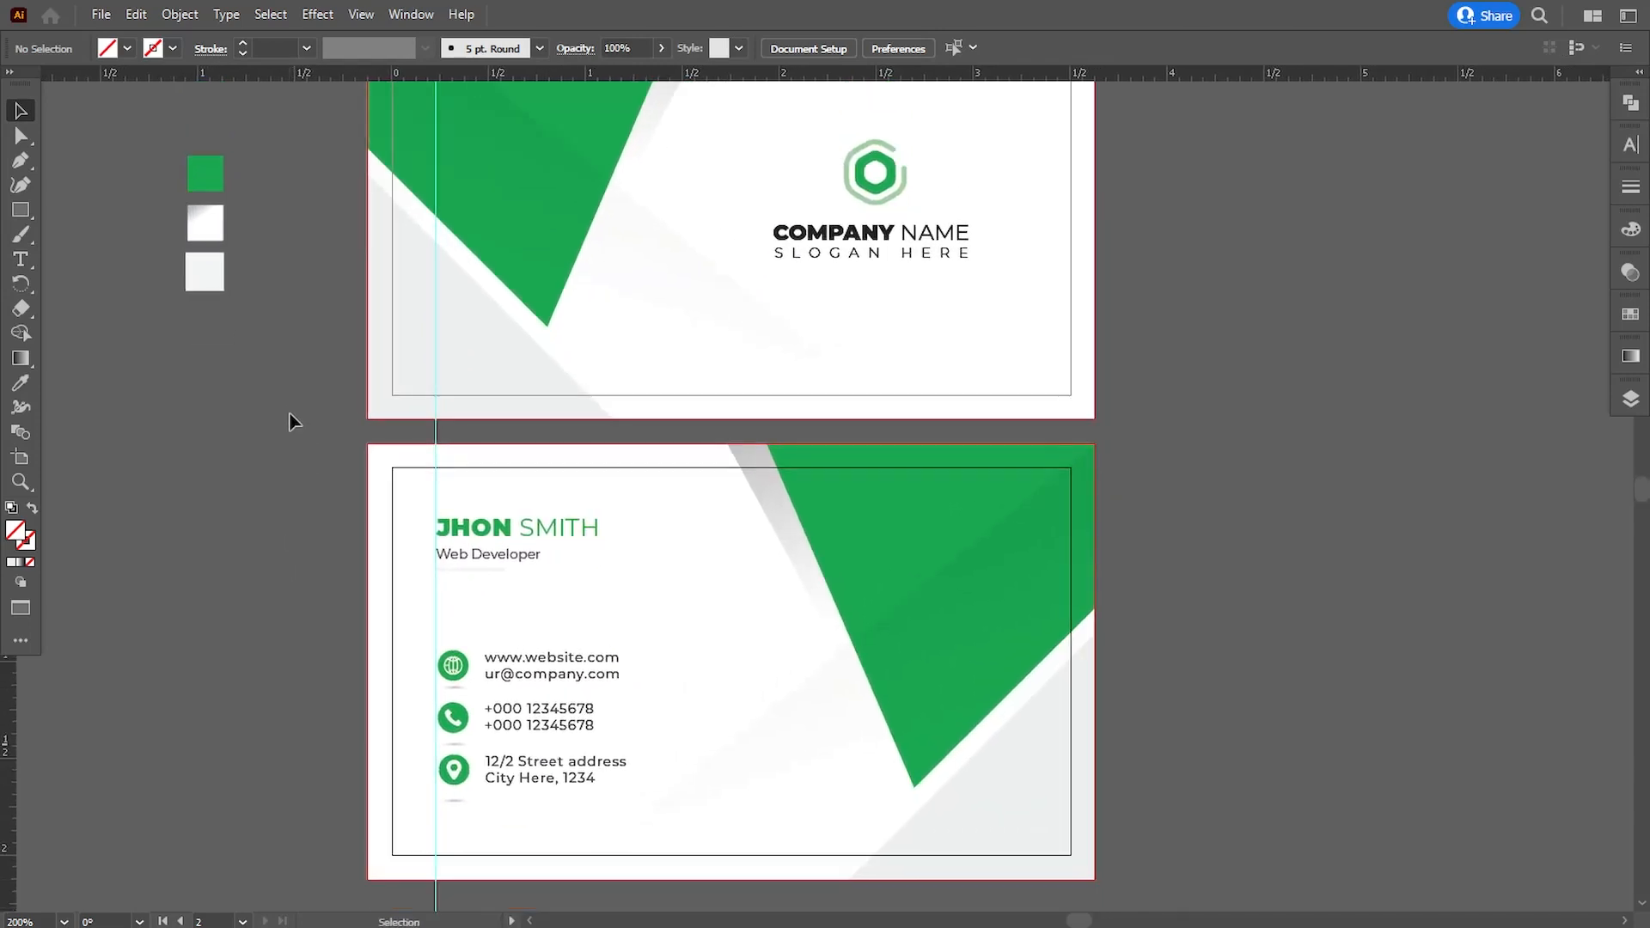
drag(845, 241, 918, 581)
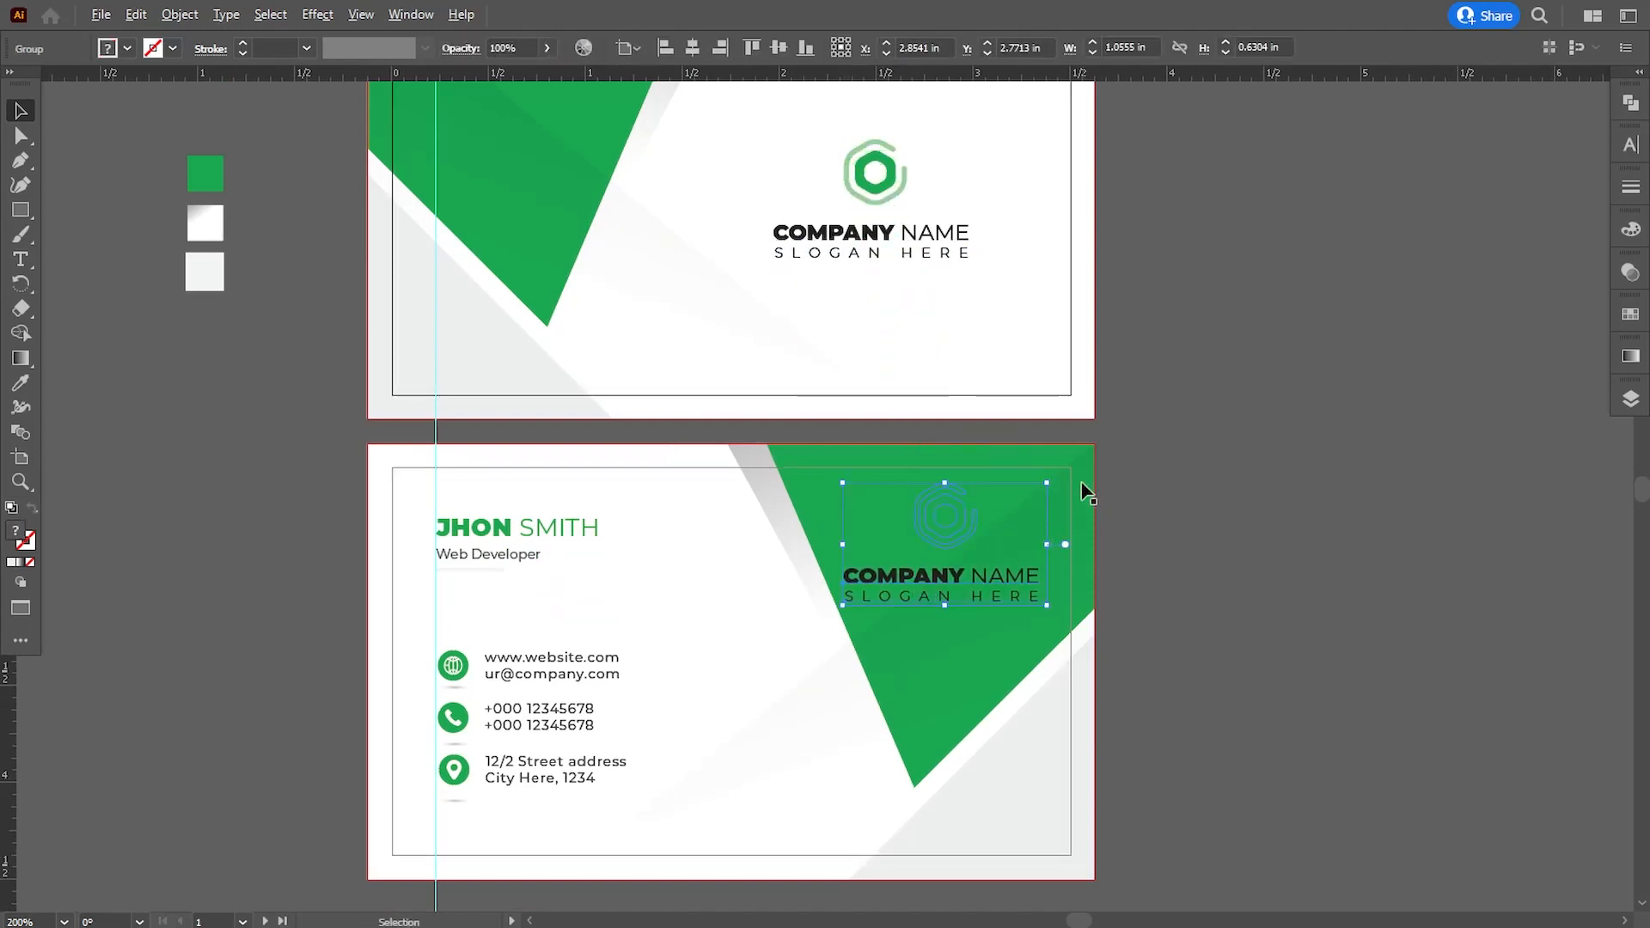
drag(1047, 484, 1019, 500)
key(Down)
key(Down)
key(Down)
key(Down)
key(Down)
key(Down)
key(Down)
key(Down)
key(Down)
key(Down)
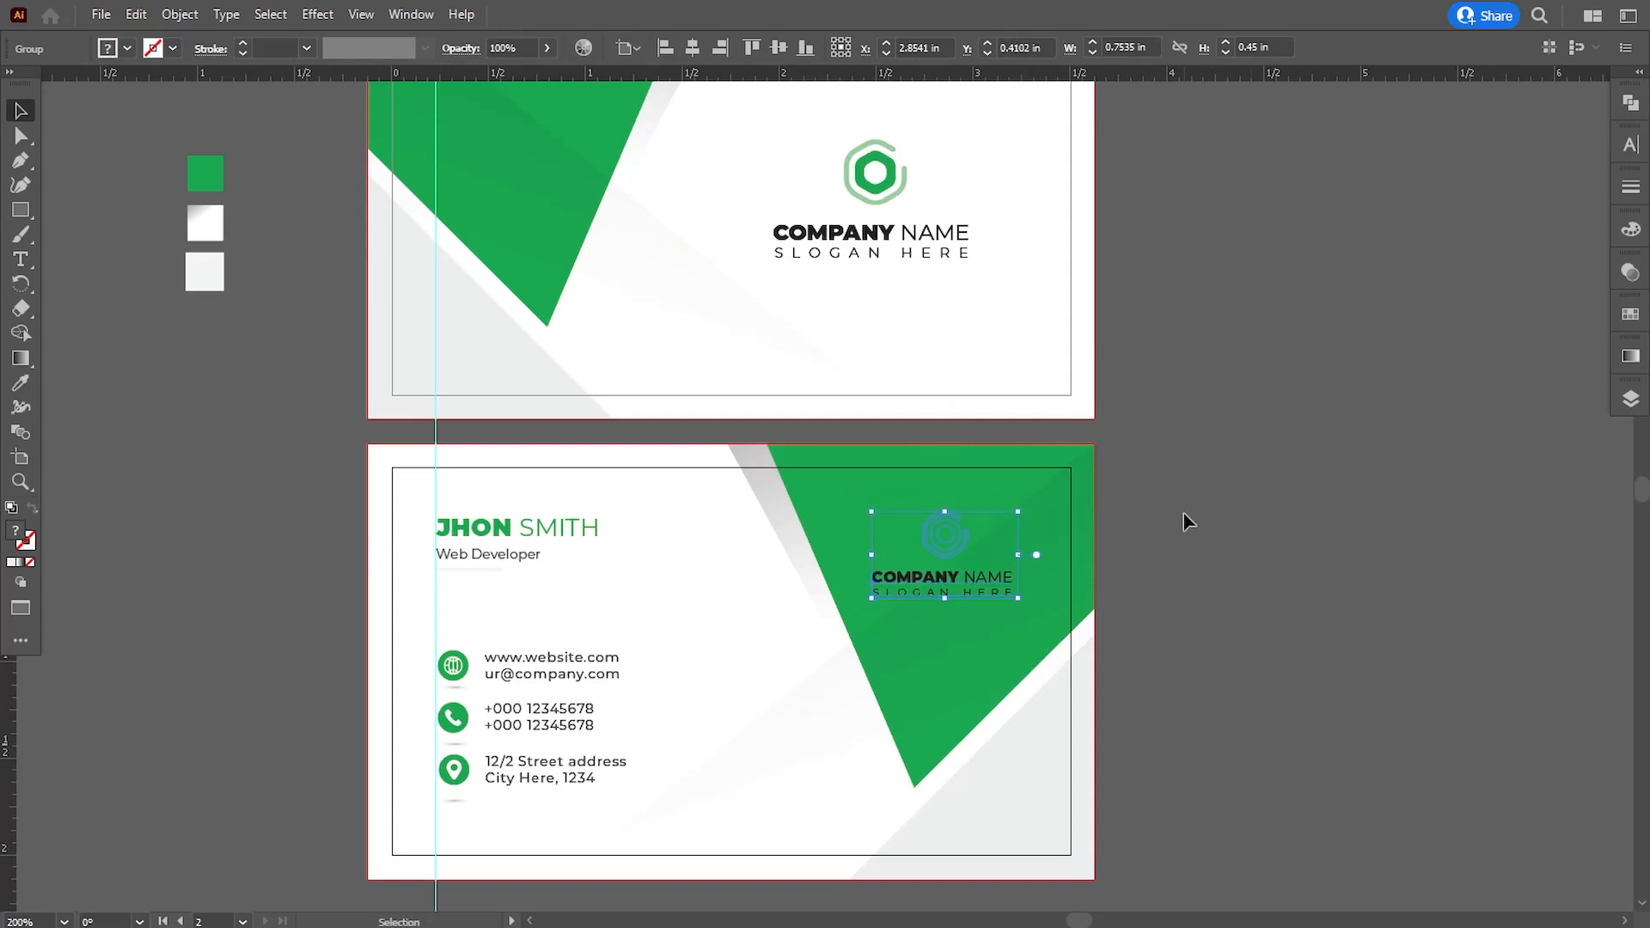
key(Up)
key(Up)
key(Up)
key(Up)
key(Up)
click(1229, 533)
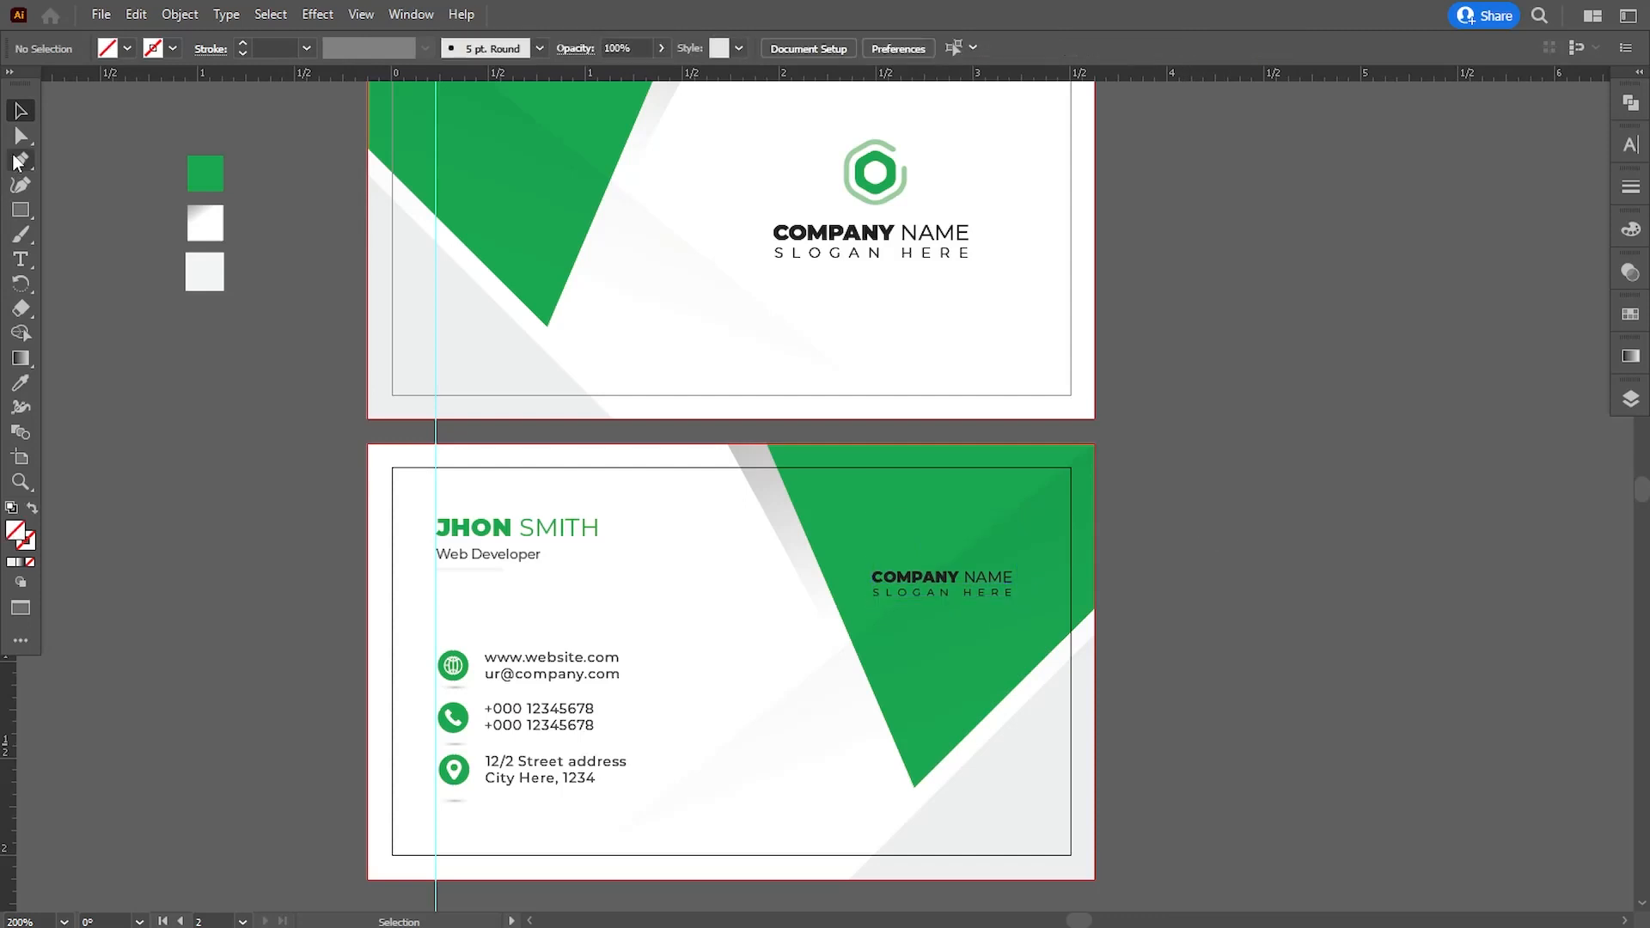
- Recolour both hexagon parts of the second card's logo icon with the black sampled from the first card's company name
key(a)
key(ctrl+equal)
click(939, 533)
shift+click(988, 531)
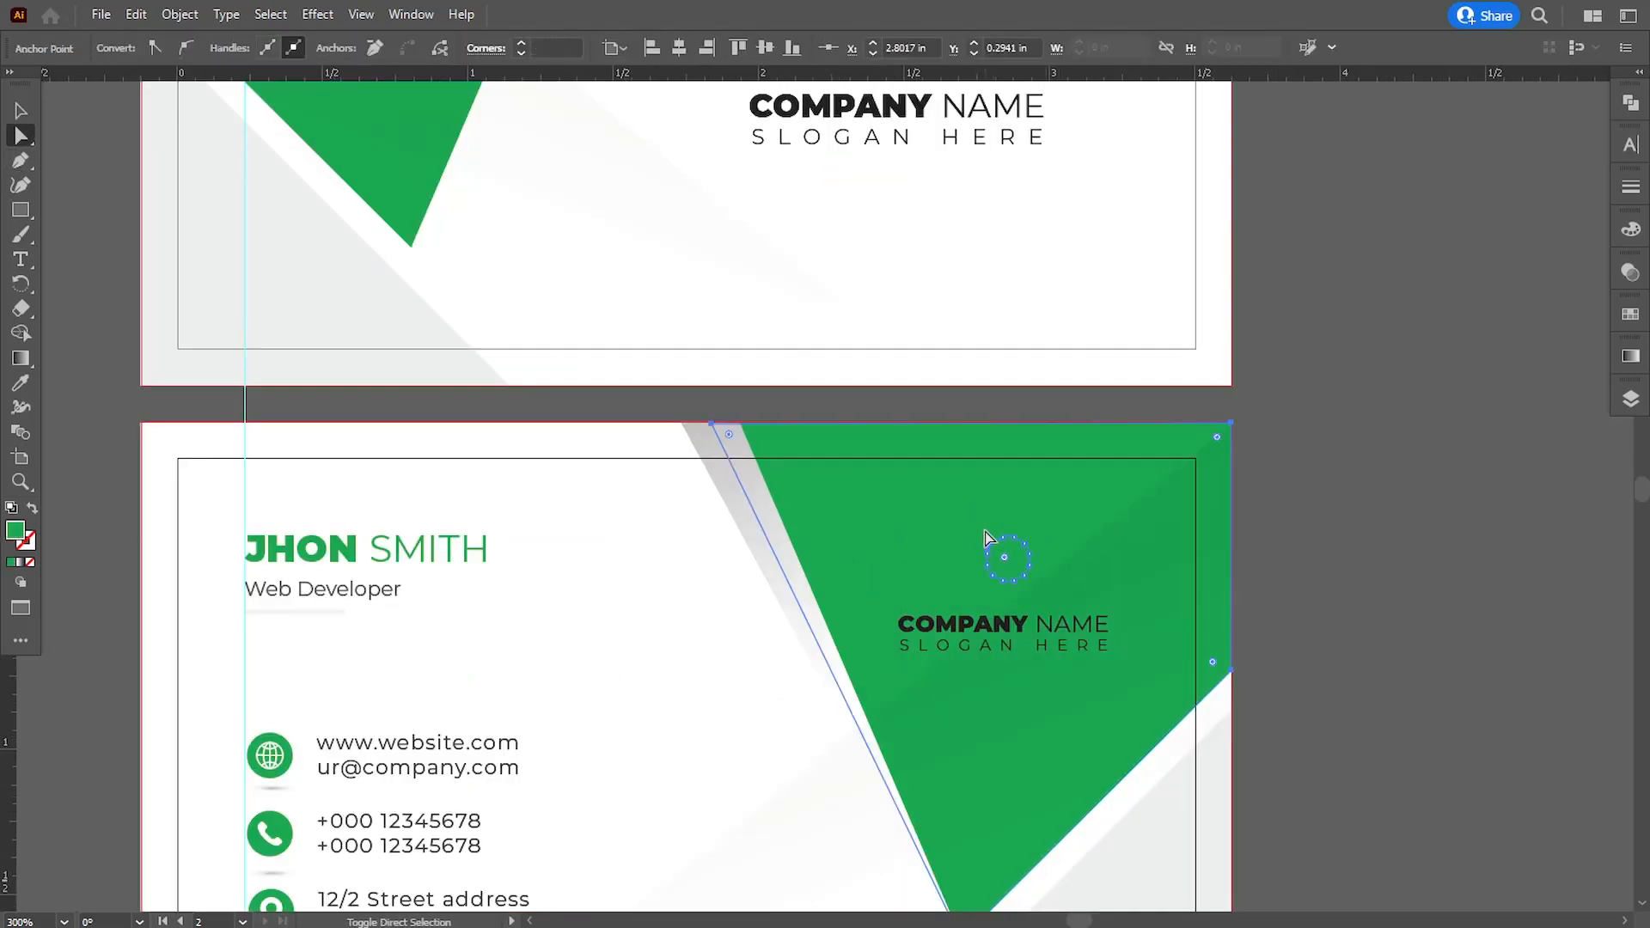
shift+click(987, 531)
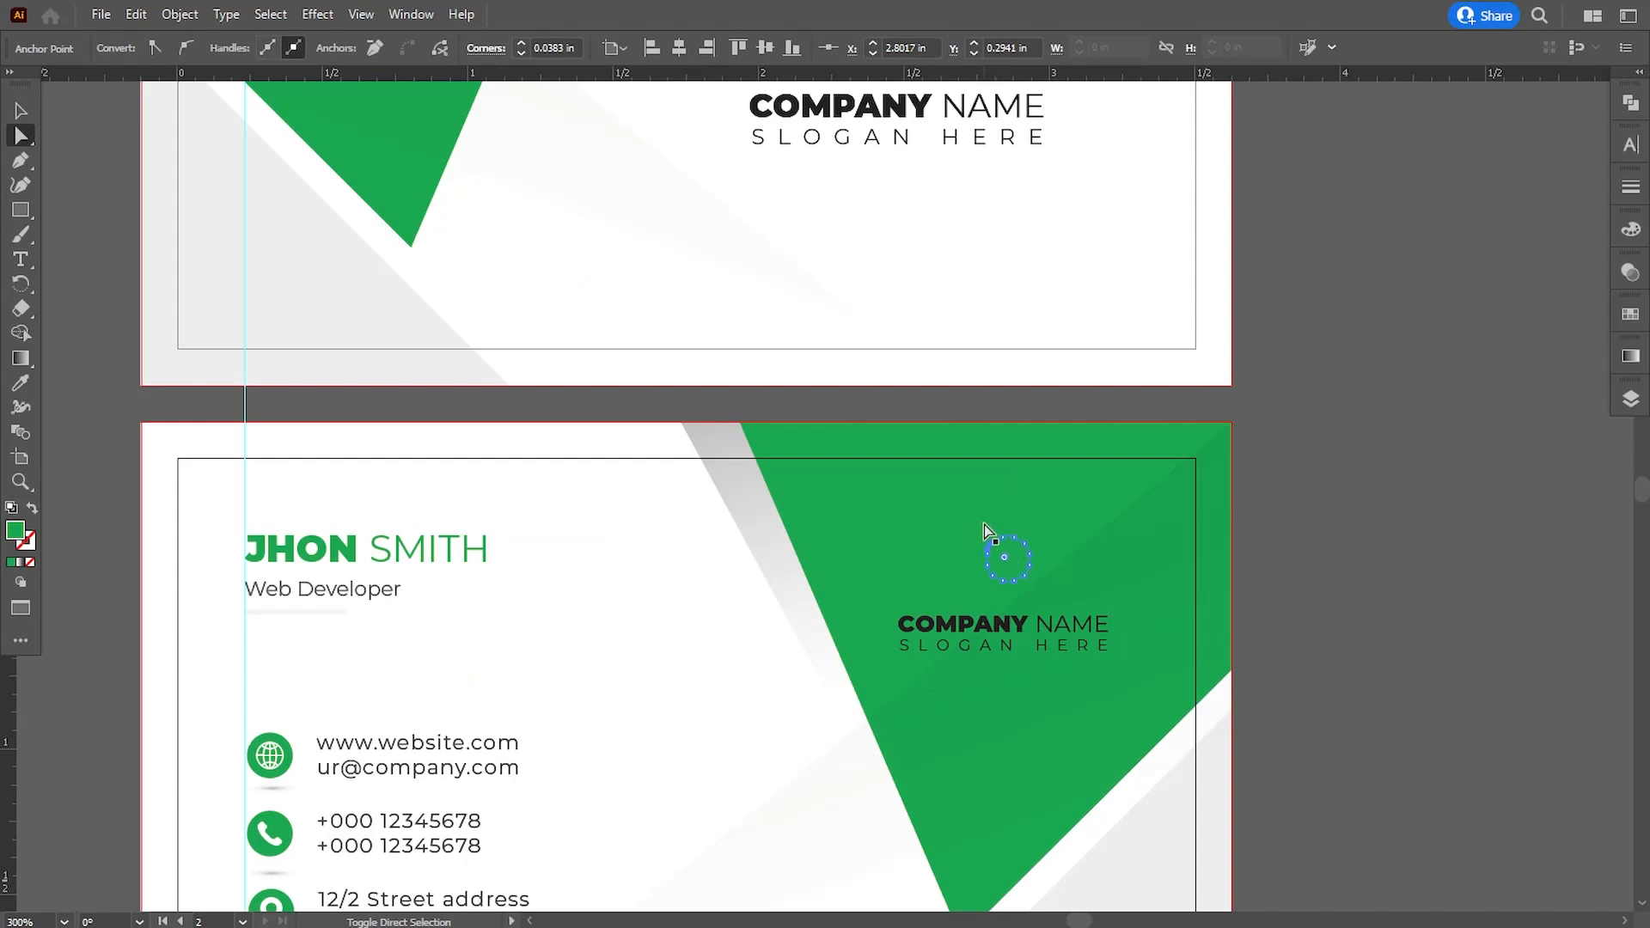
shift+click(1019, 533)
click(19, 383)
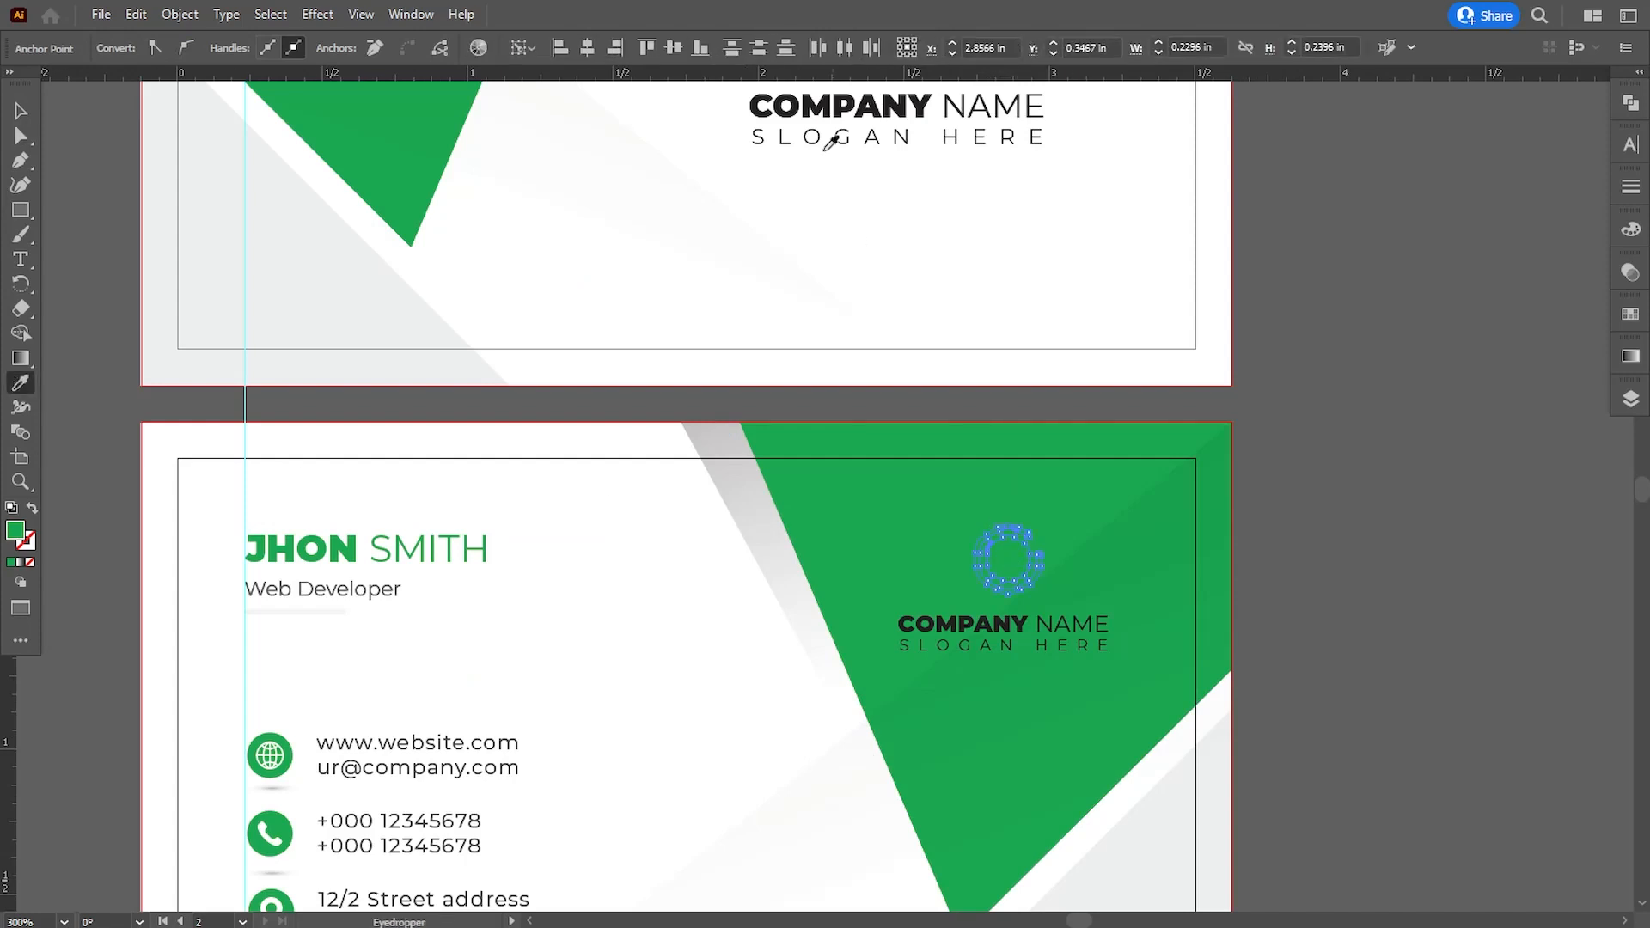
click(820, 107)
click(94, 219)
- Recolour the company name and slogan on the second card's green shape with sampled white
drag(986, 662, 978, 633)
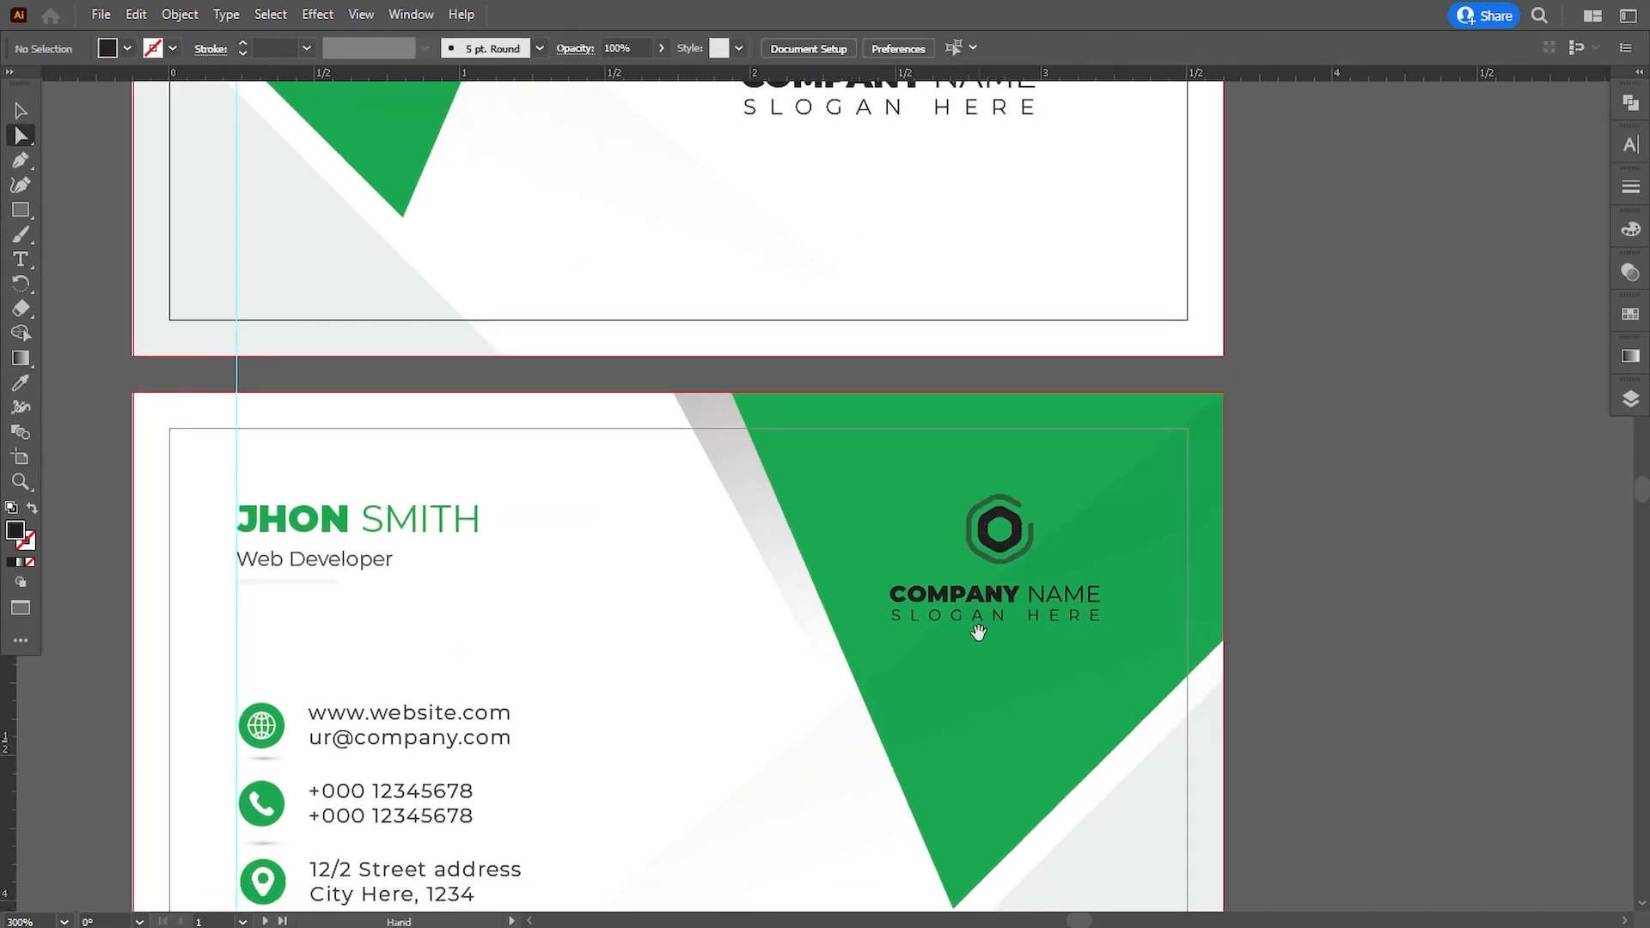
click(982, 606)
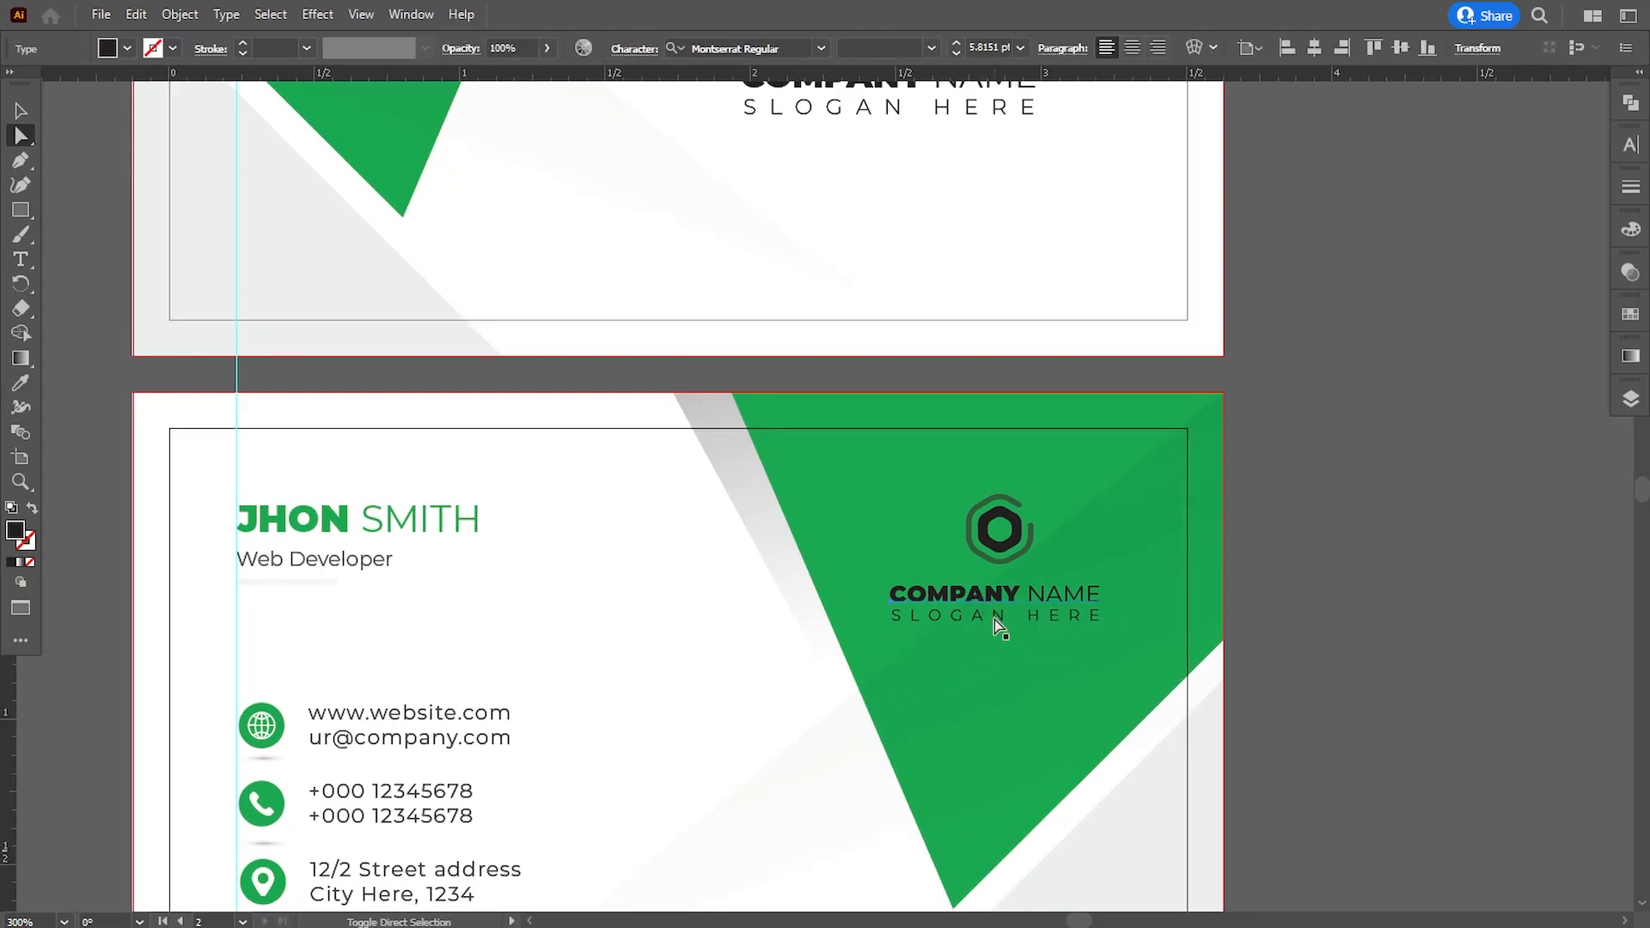
click(19, 383)
click(343, 416)
click(103, 211)
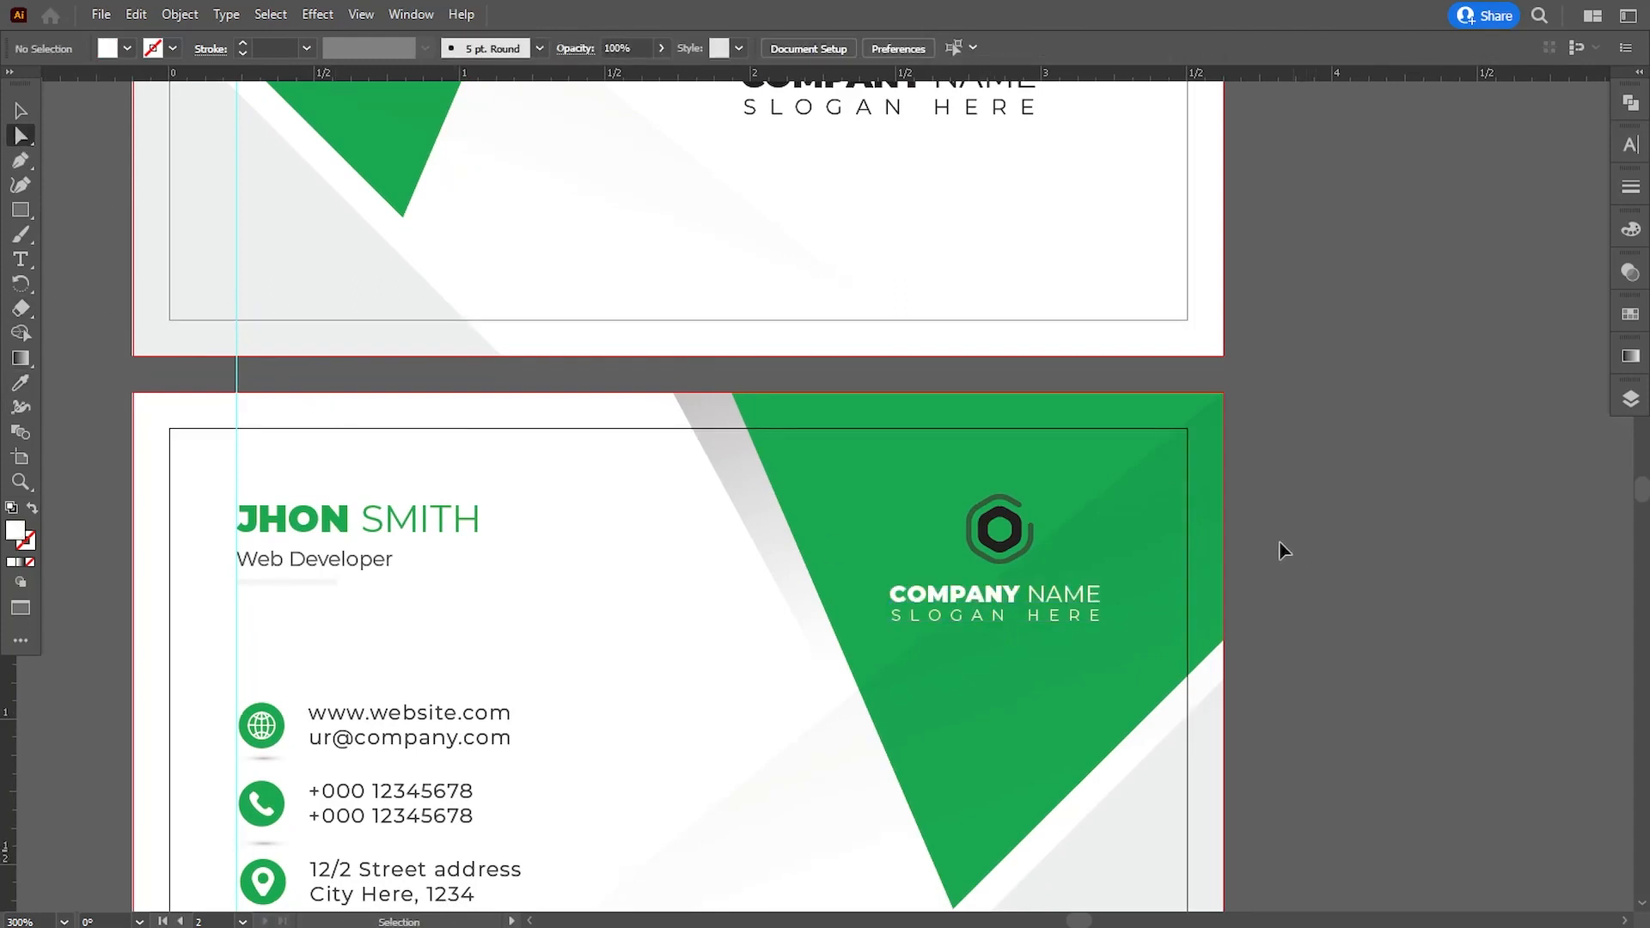
- Examine the transparency settings of the outer ring in the second card's logo icon
key(ctrl+minus)
key(ctrl+minus)
key(ctrl+plus)
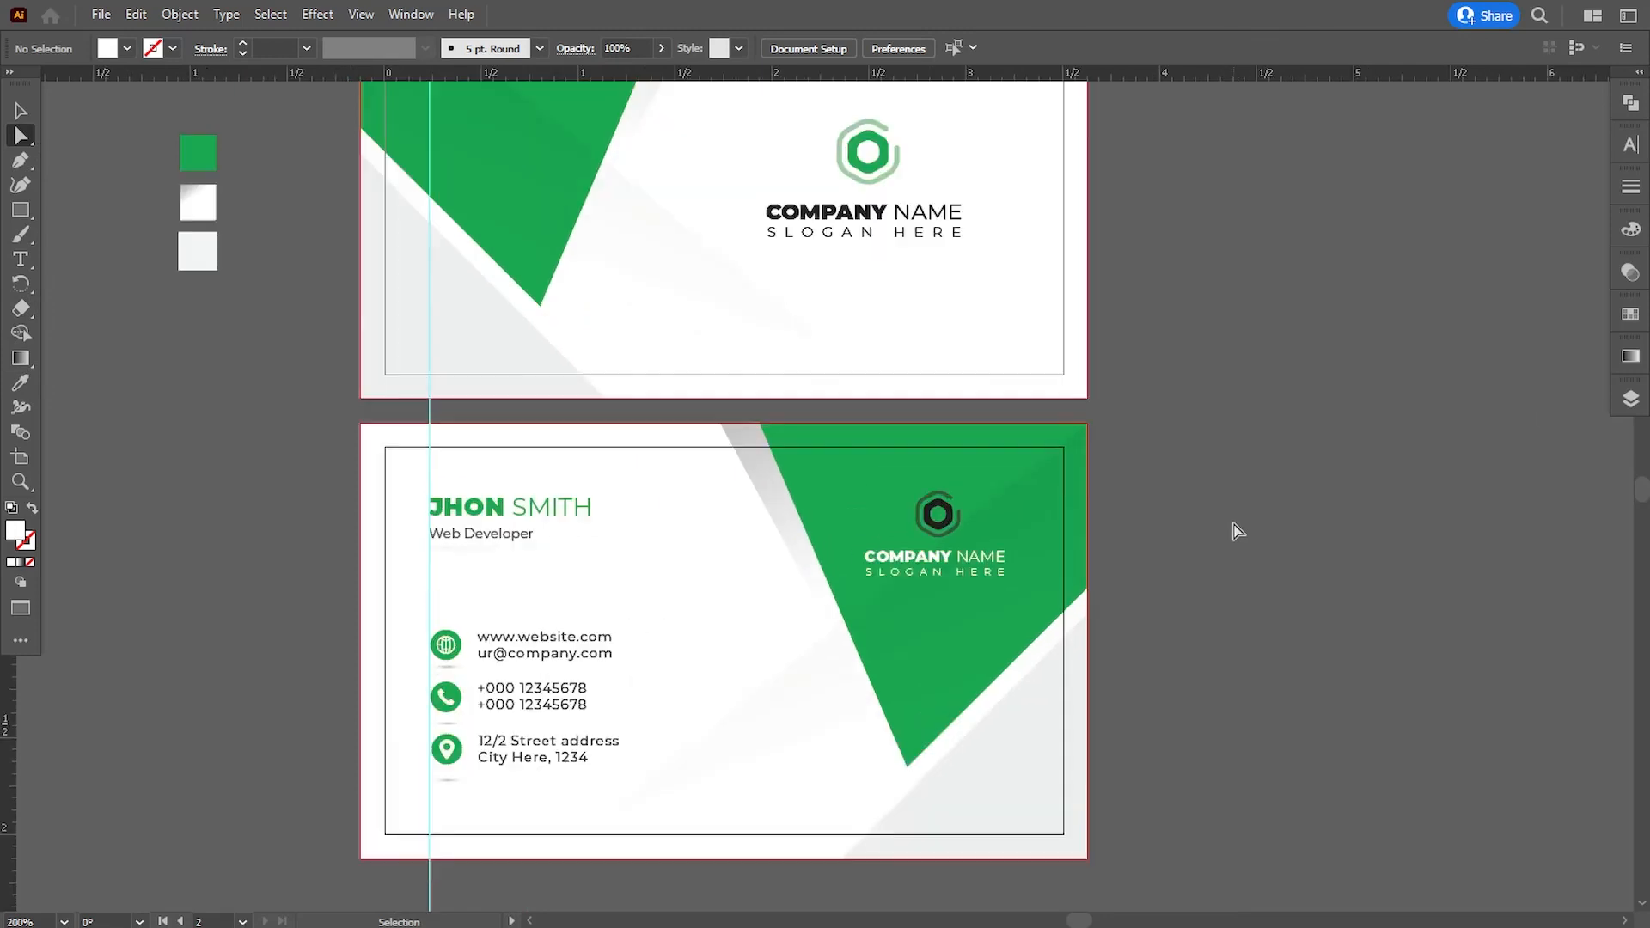
drag(1205, 537, 1187, 550)
click(946, 533)
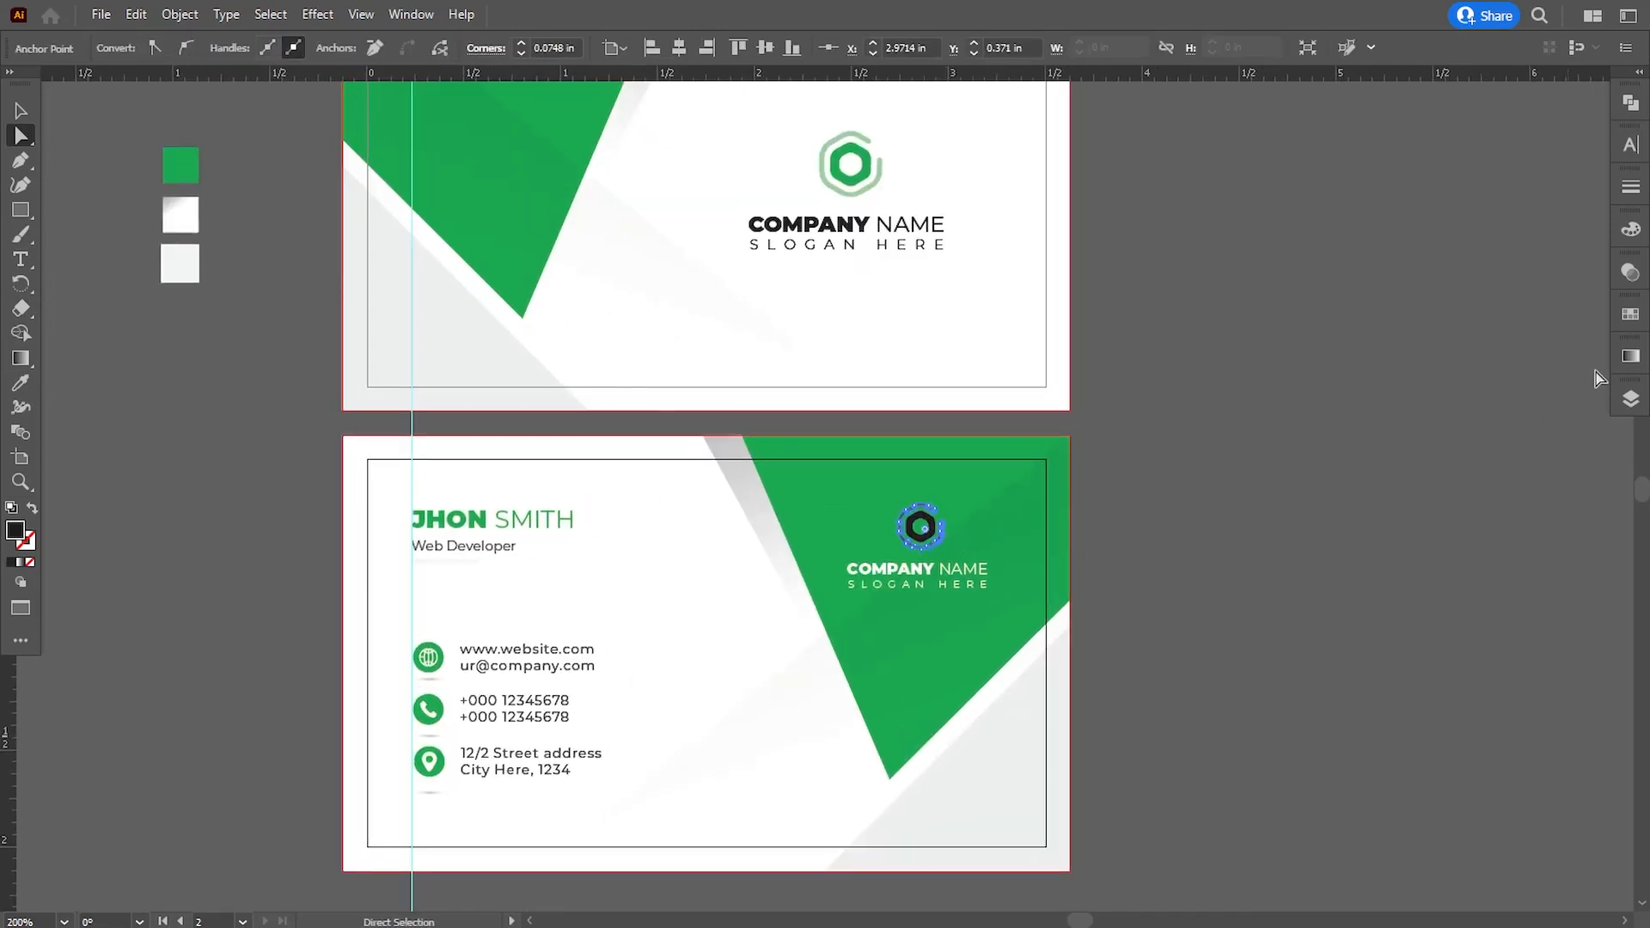
click(1628, 273)
click(1571, 263)
click(1245, 584)
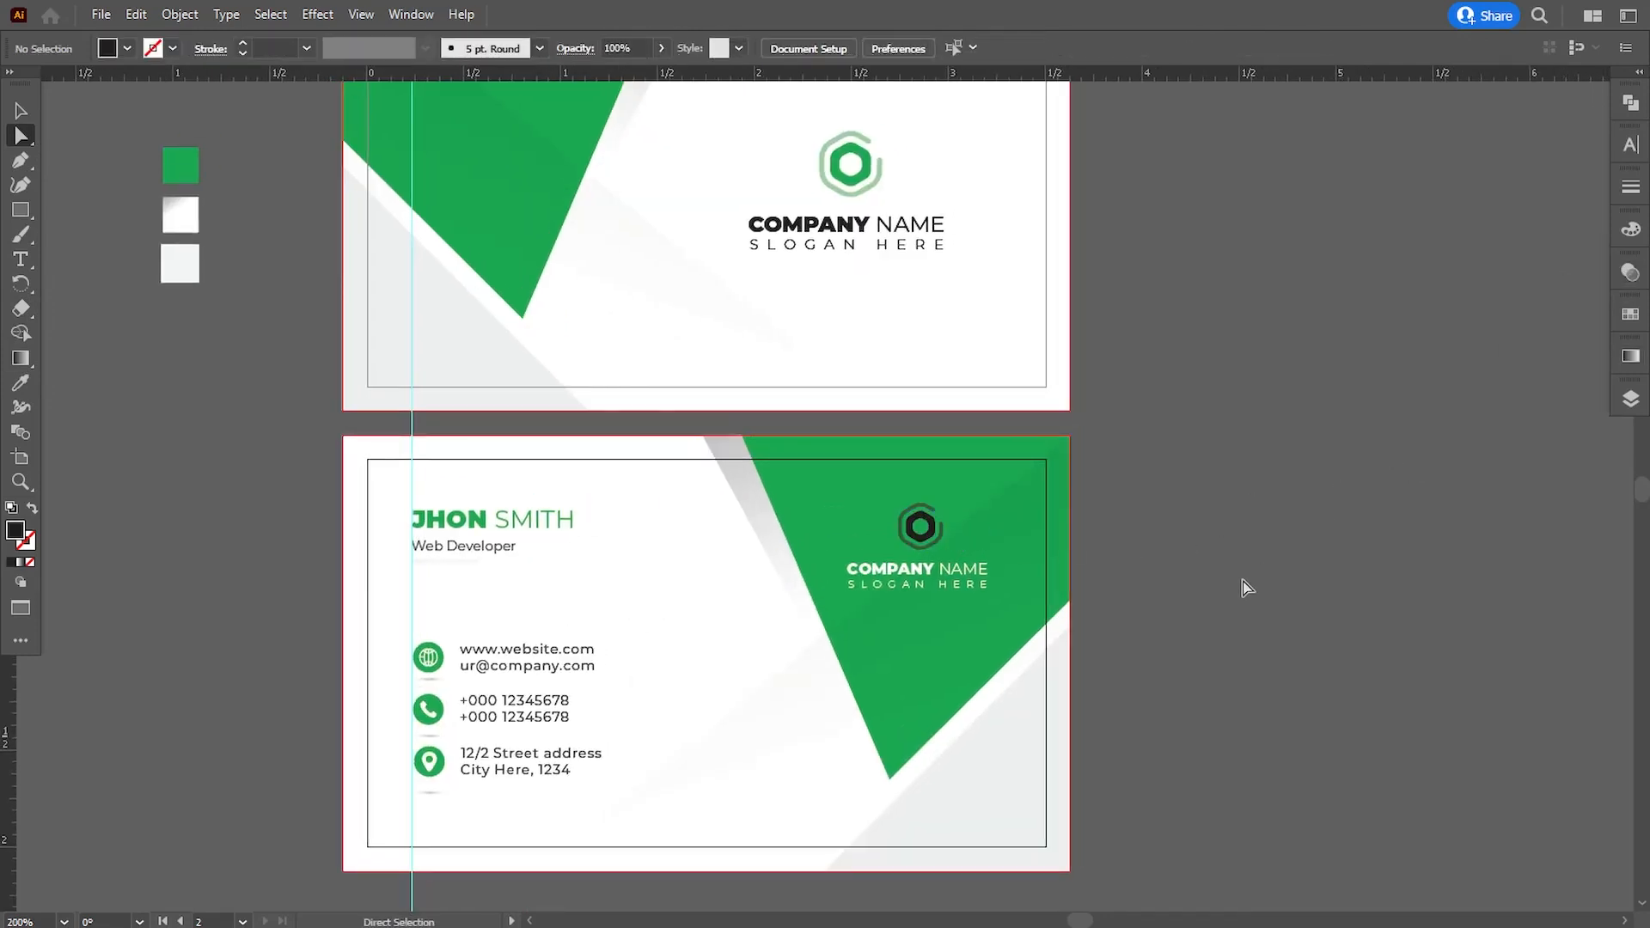
- Paste the copied QR code and place it, scaled down, on the first card's green shape
drag(1227, 599, 1308, 632)
key(v)
key(ctrl+v)
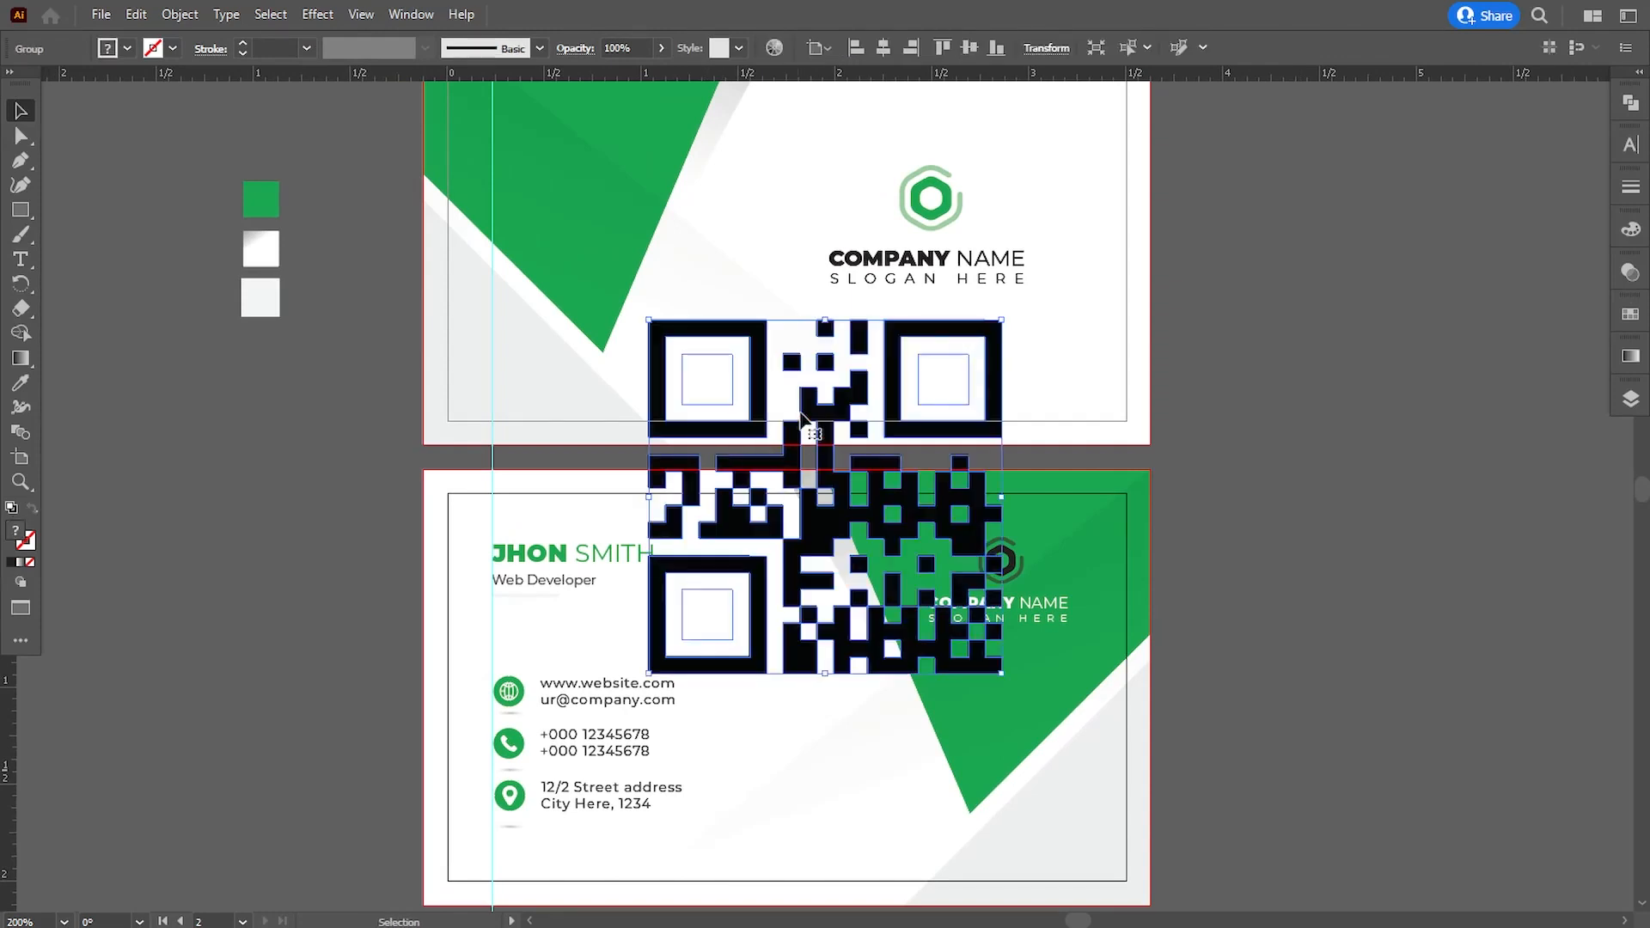
scroll(995, 559, up, 3)
drag(997, 436, 593, 227)
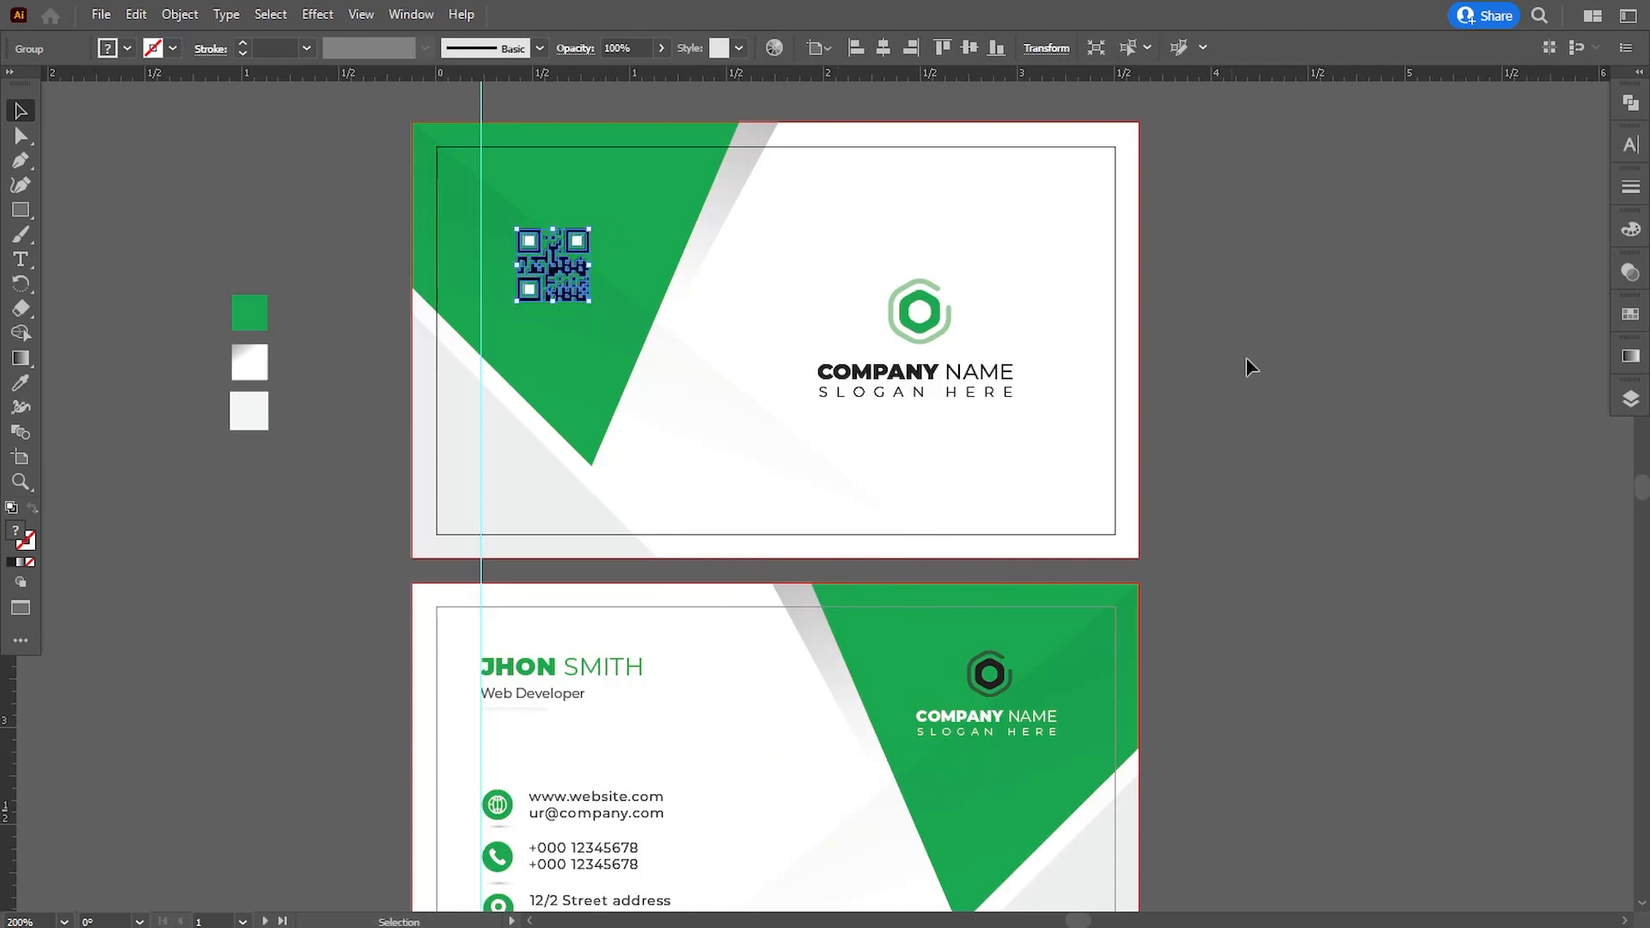
click(1289, 369)
- Hide the guides and the rulers
key(ctrl+semicolon)
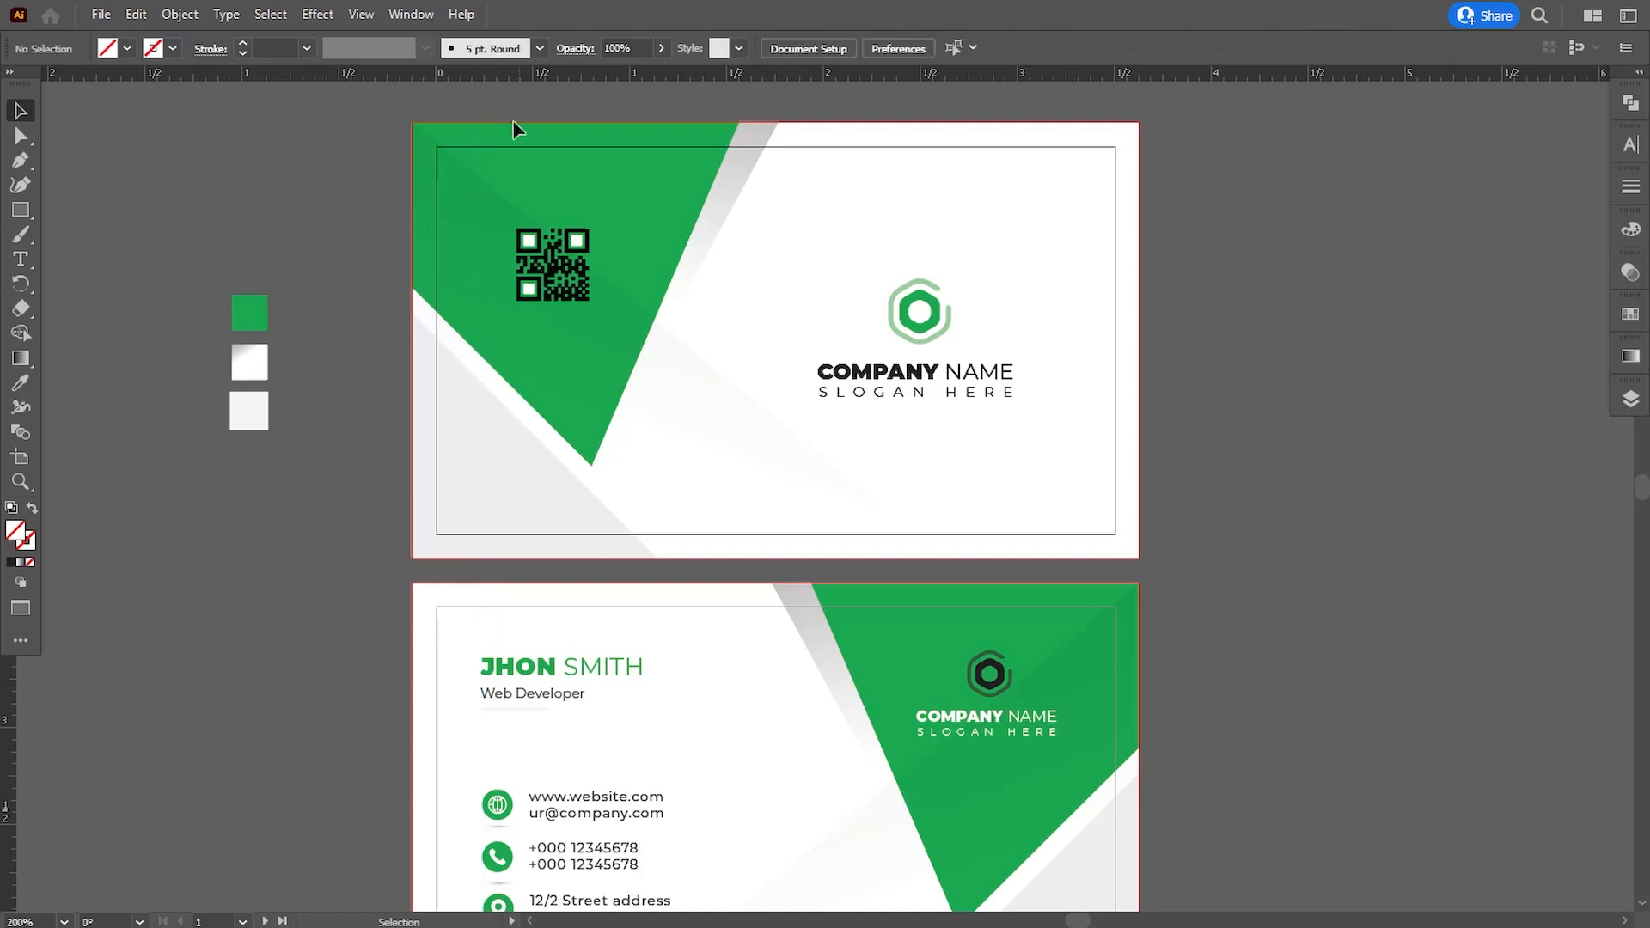
click(361, 14)
mouse_move(481, 798)
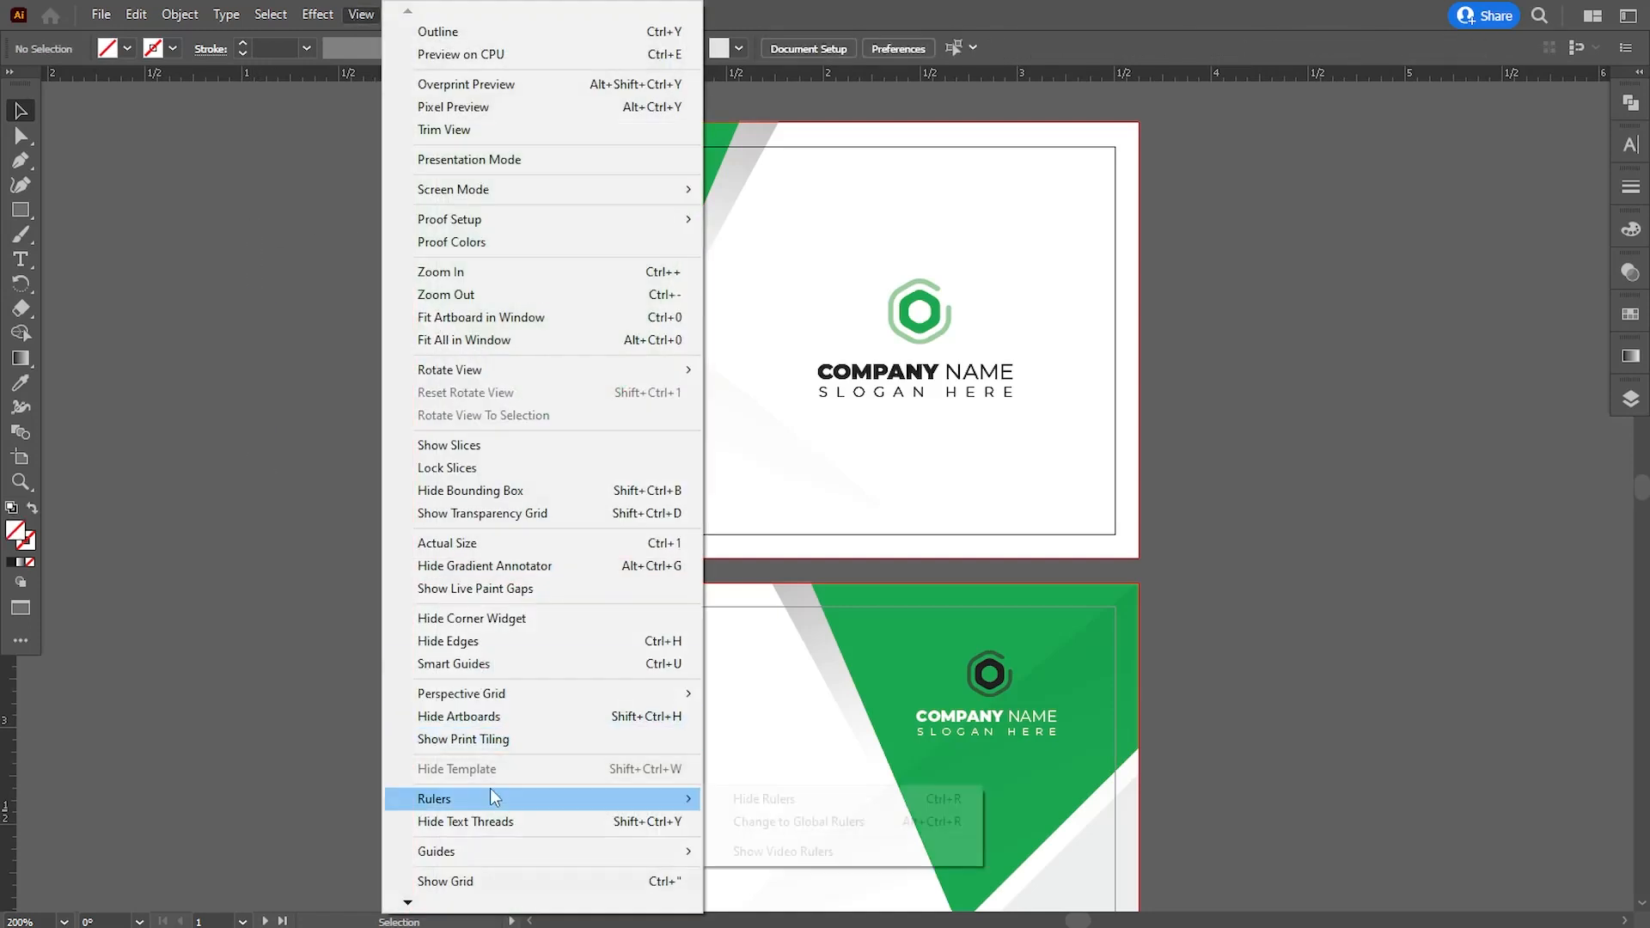
click(745, 799)
- Scale the name and contact groups up together to about 1.07 in wide and nudge them right to about X 0.70 in
drag(1212, 678, 1270, 634)
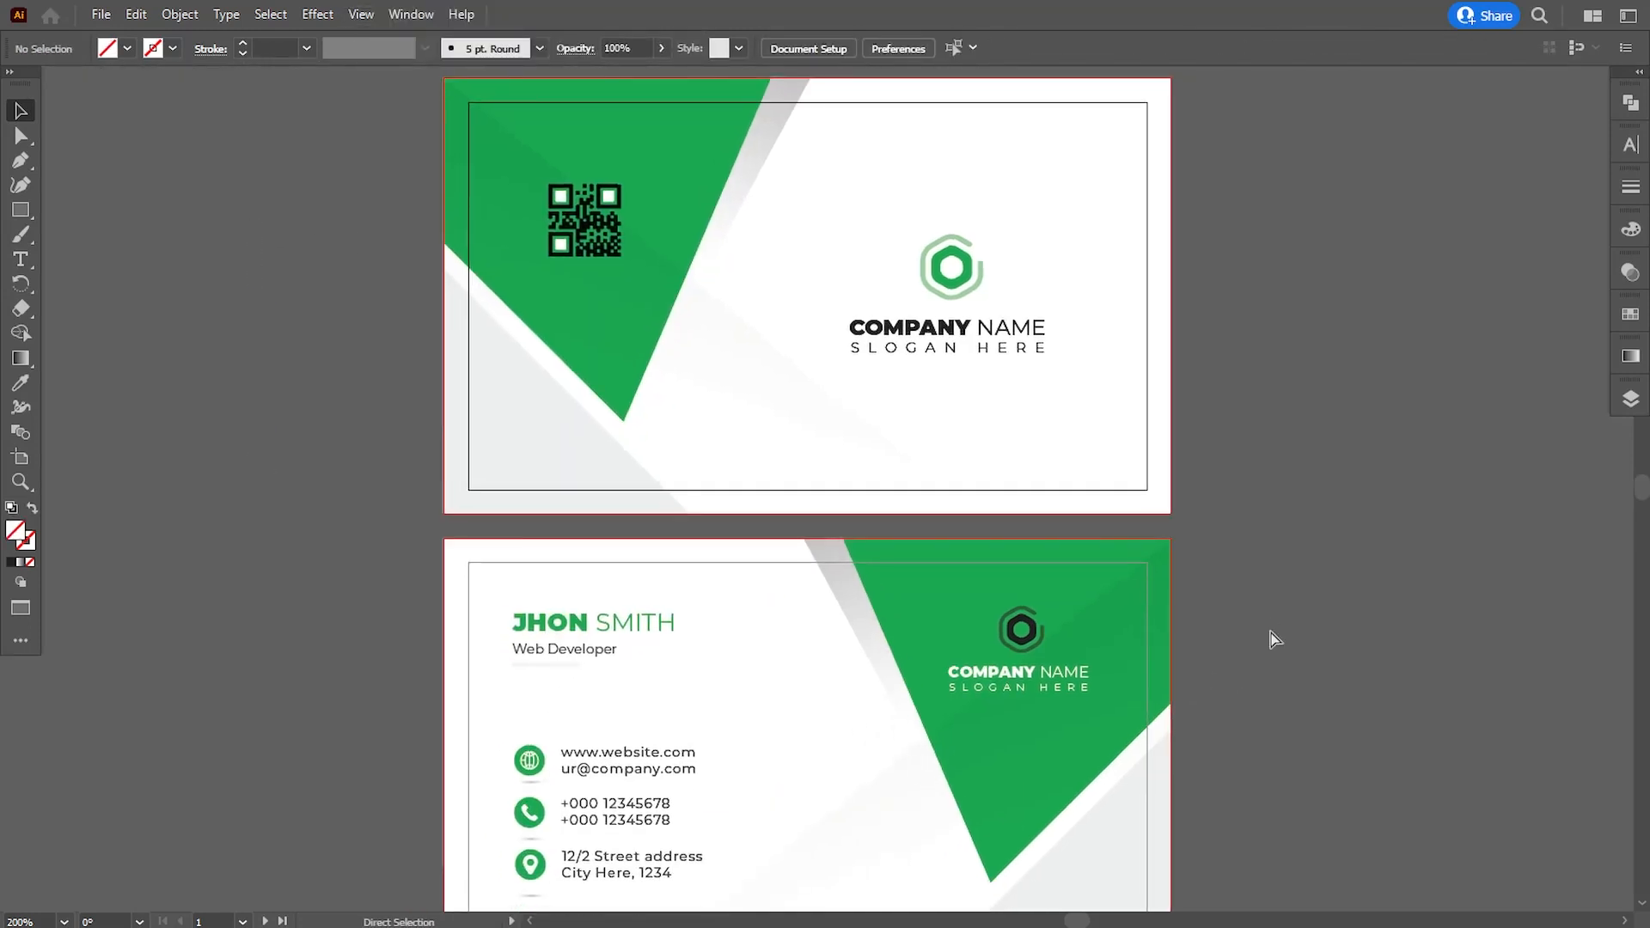
key(ctrl+minus)
click(608, 740)
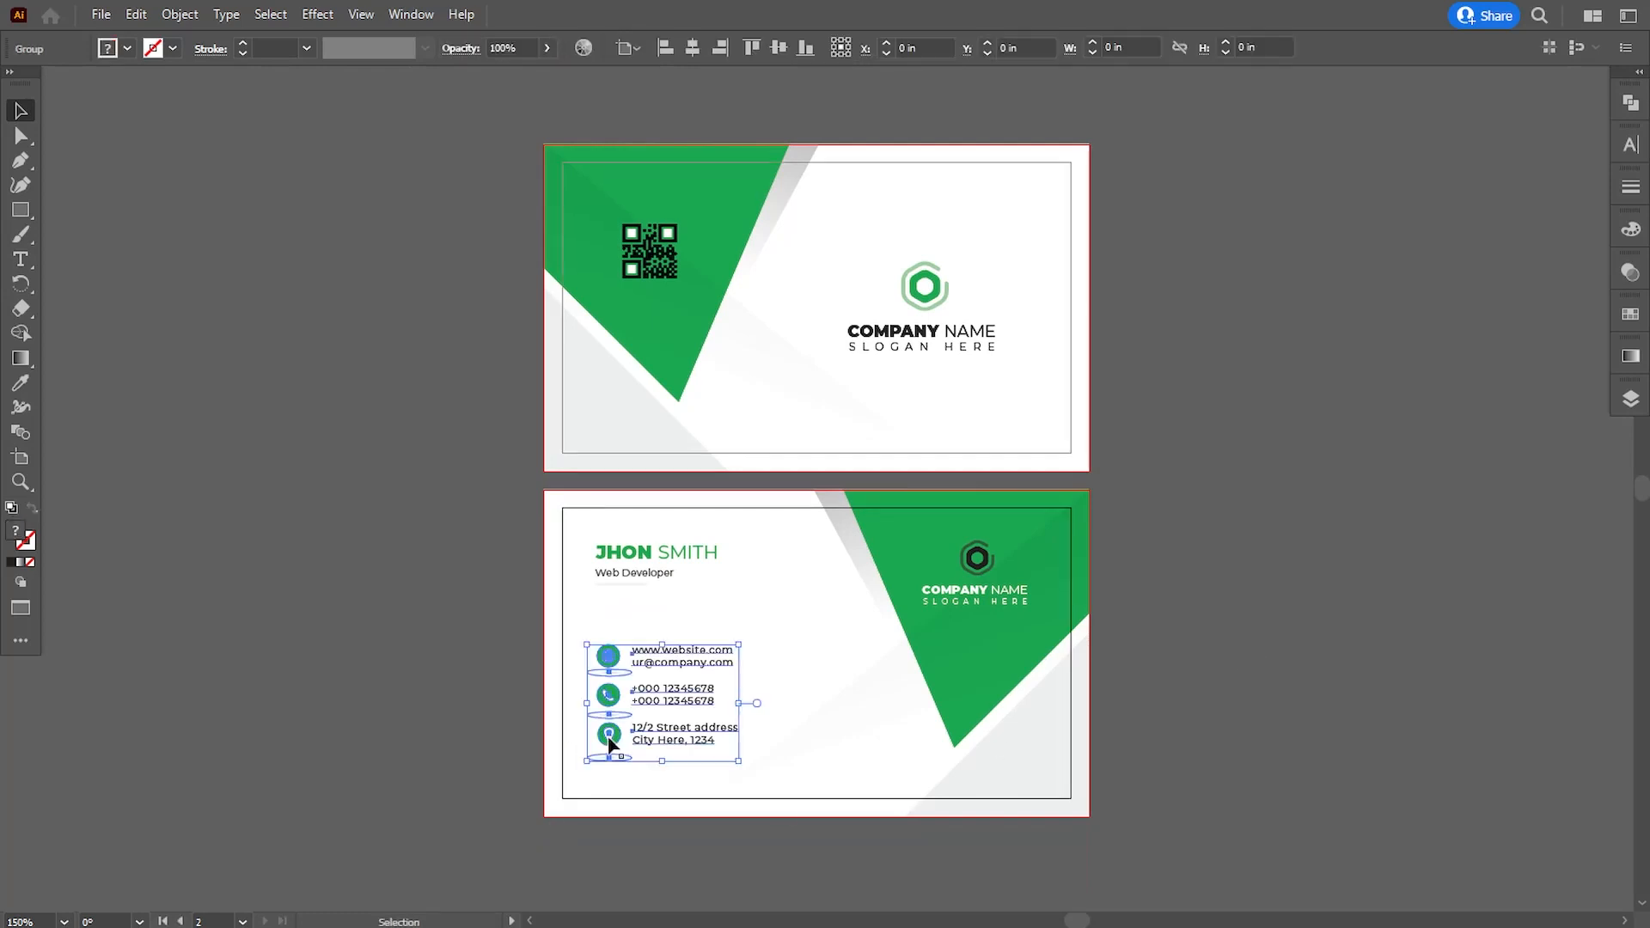
shift+click(634, 577)
drag(739, 764, 745, 774)
key(Right)
key(Right)
key(Right)
key(Right)
key(Right)
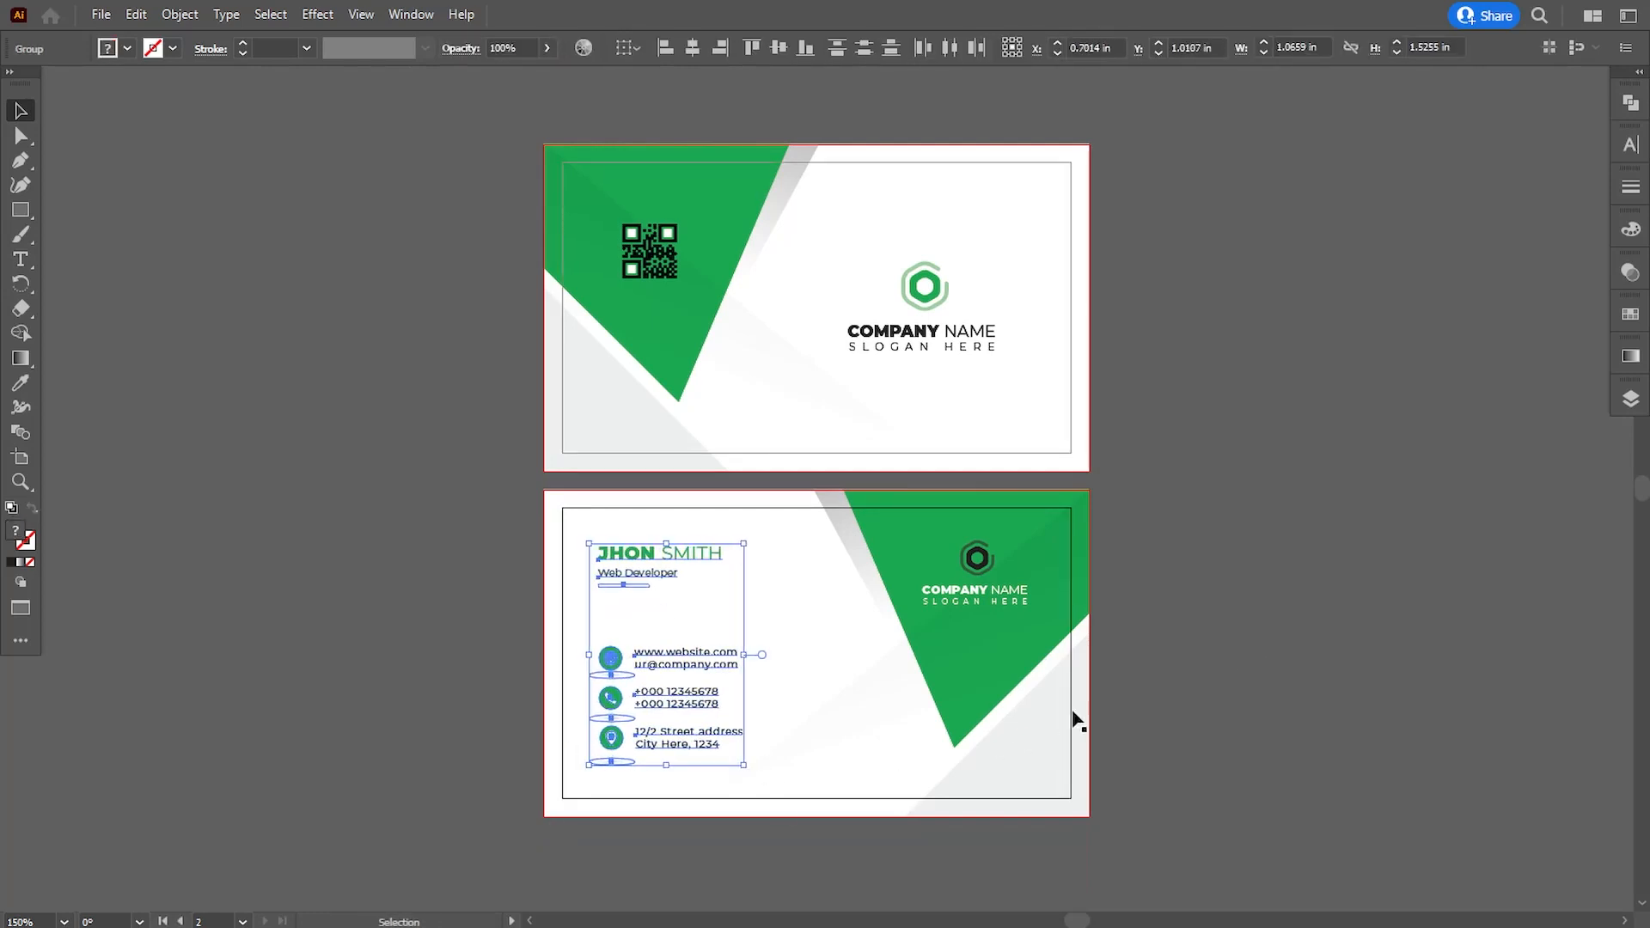
- Nudge the name and contact groups together further right, away from the second card's inner border
click(1074, 715)
click(627, 659)
shift+click(634, 576)
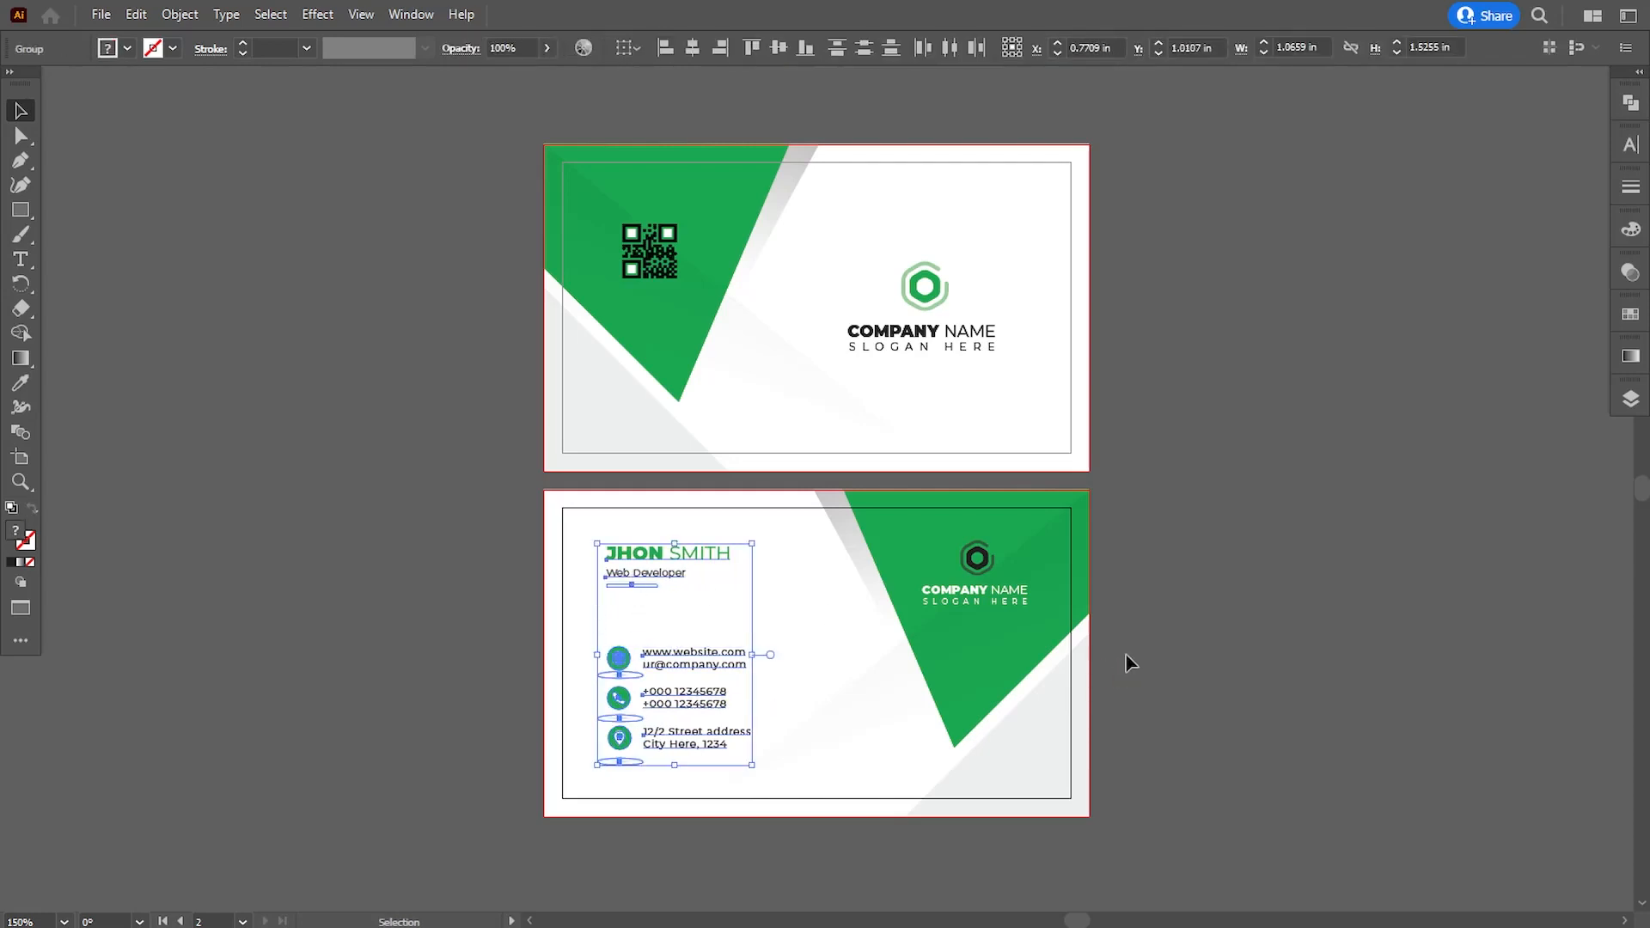
key(Right)
key(Right)
click(1222, 688)
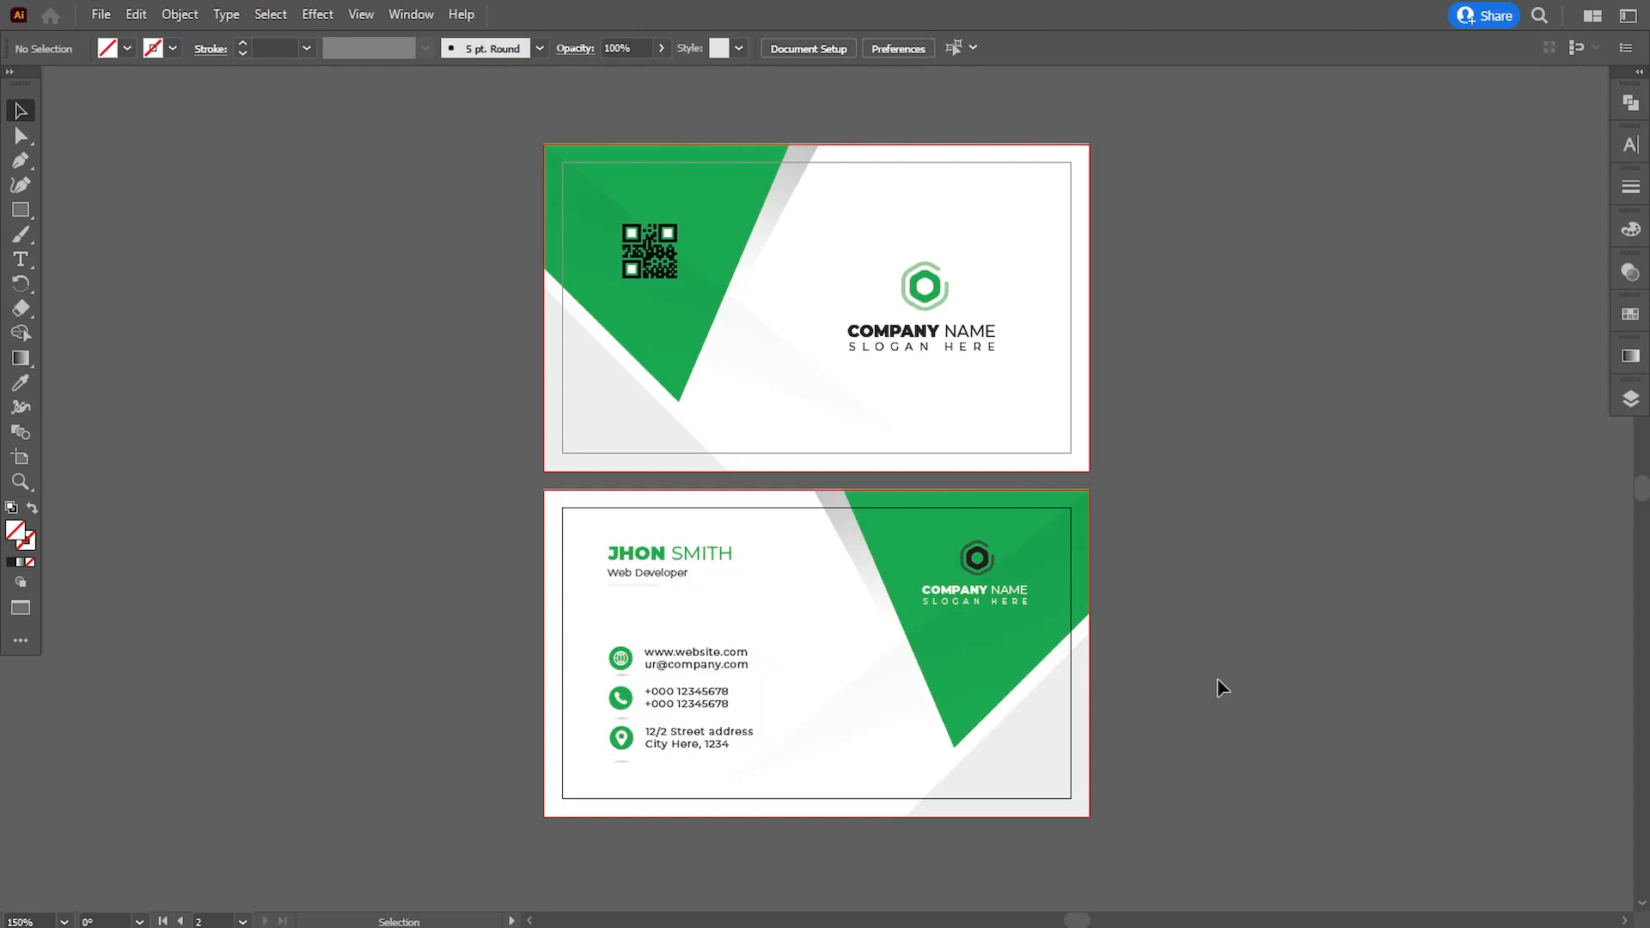
- Nudge the name and contact groups together slightly down on the second card
click(660, 703)
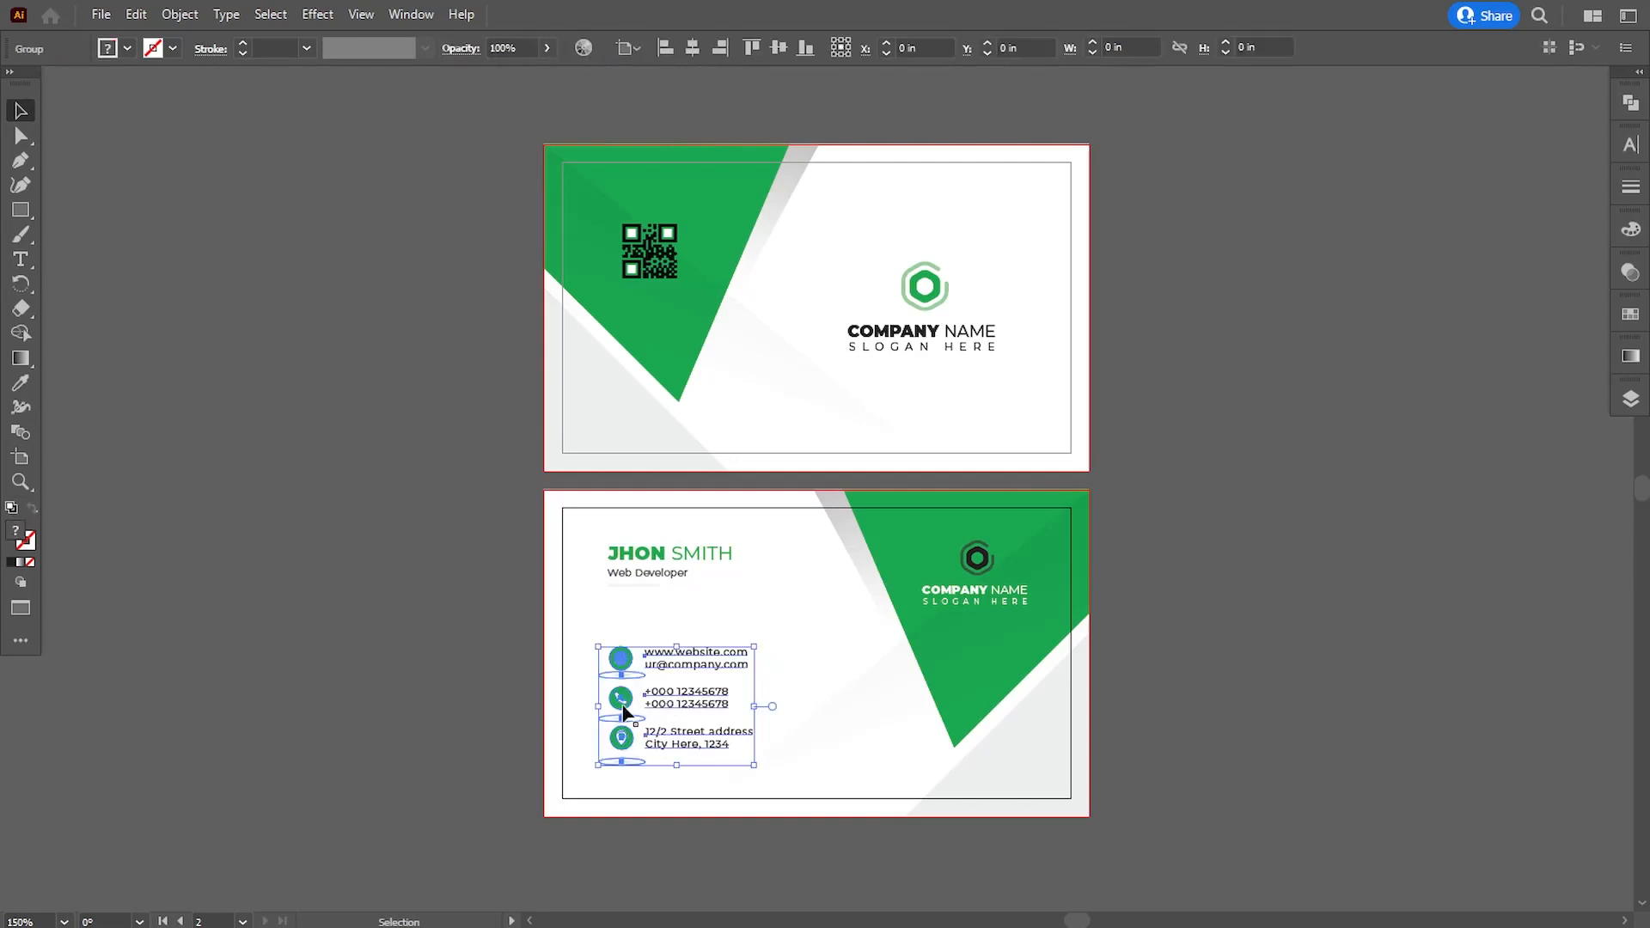
shift+click(621, 553)
key(Down)
key(Down)
click(1367, 575)
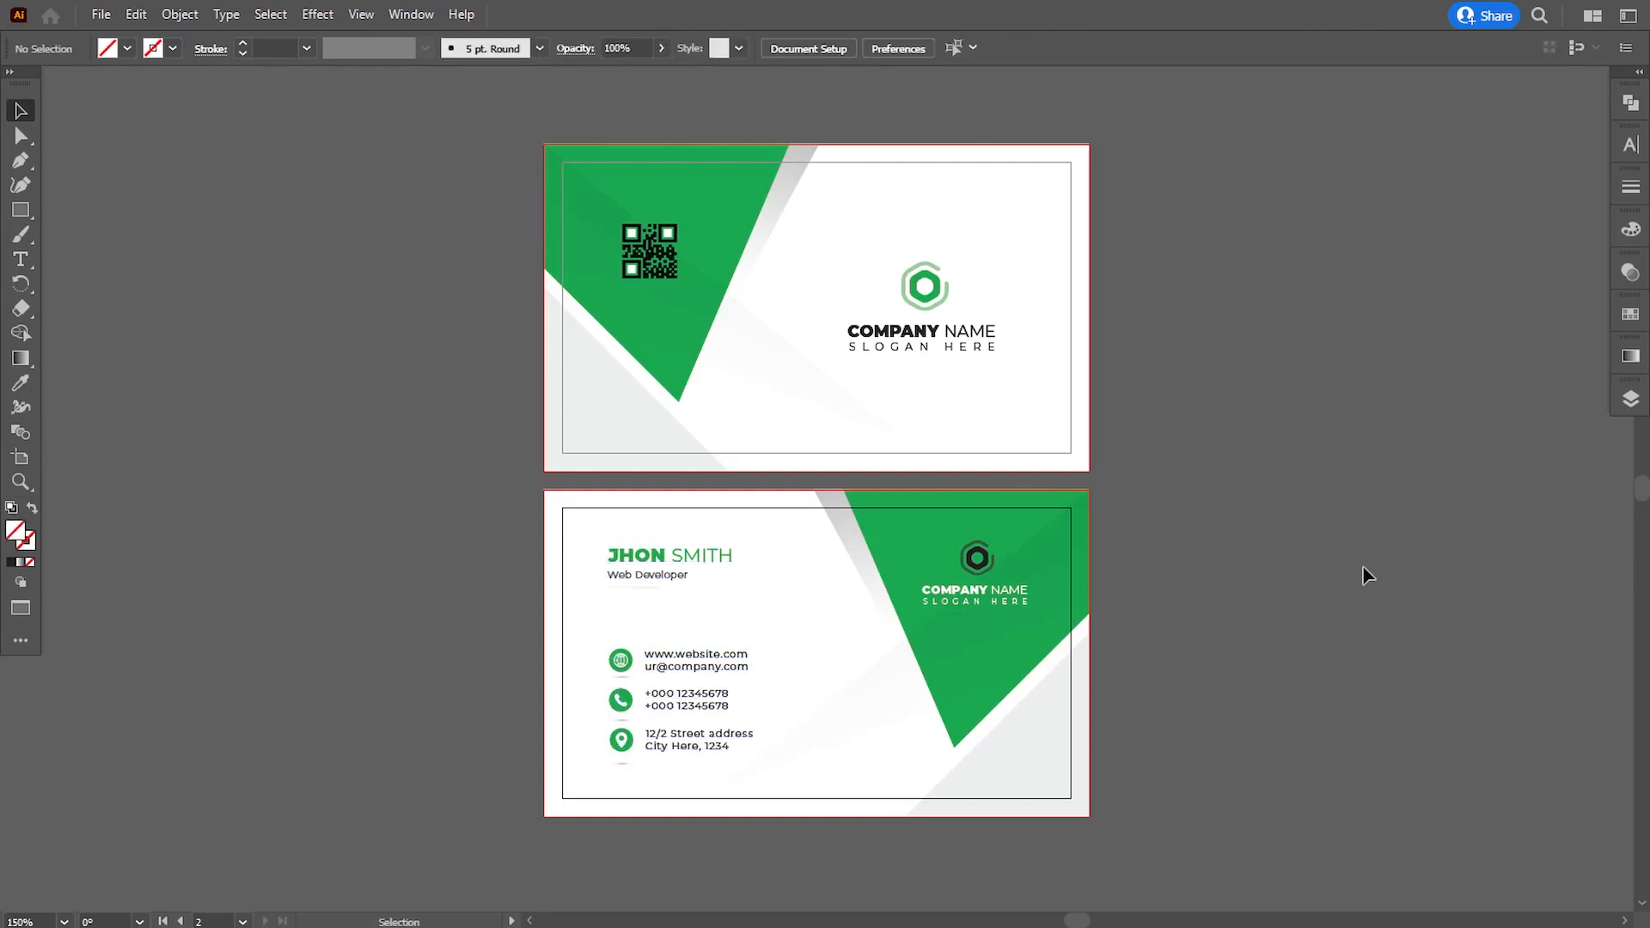